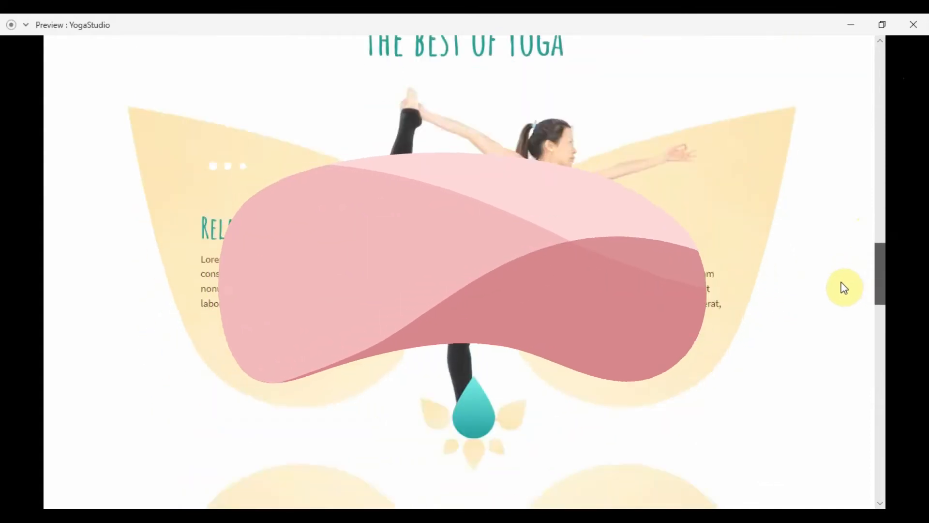
Close the preview and rename the artboard to 'home'
scroll(829, 361, "down", 10)
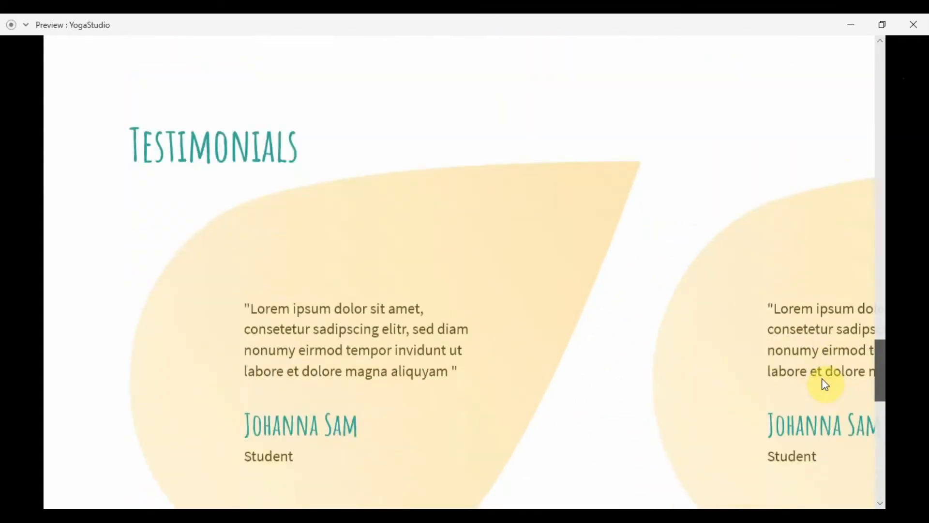
scroll(822, 434, "down", 7)
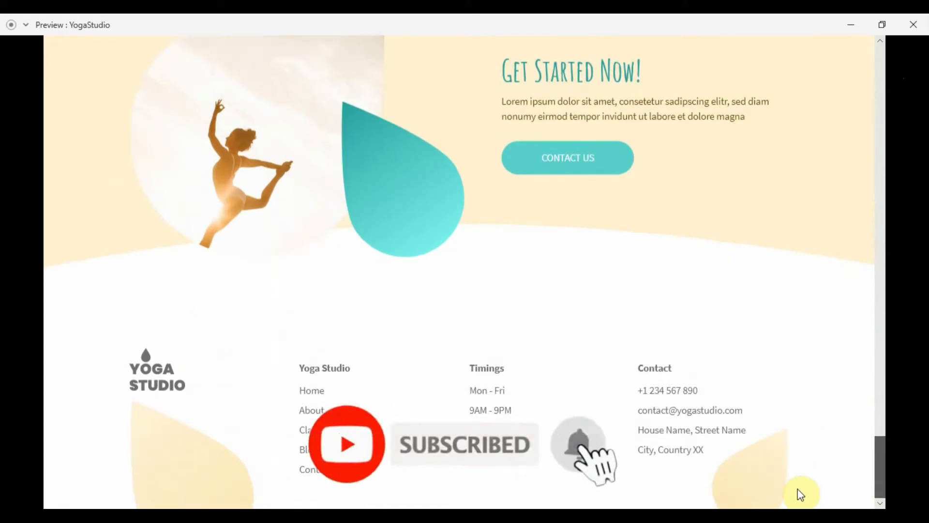
left_click_drag(880, 465, 882, 47)
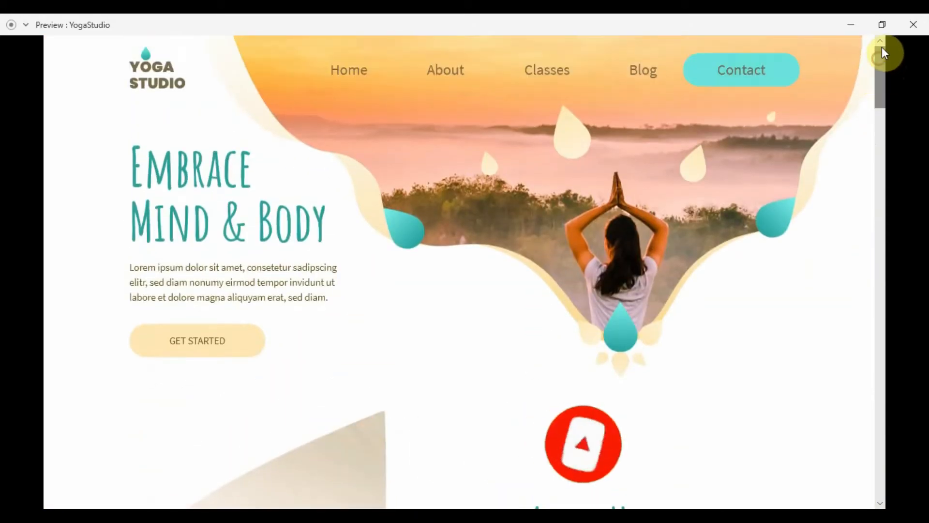
left_click(913, 24)
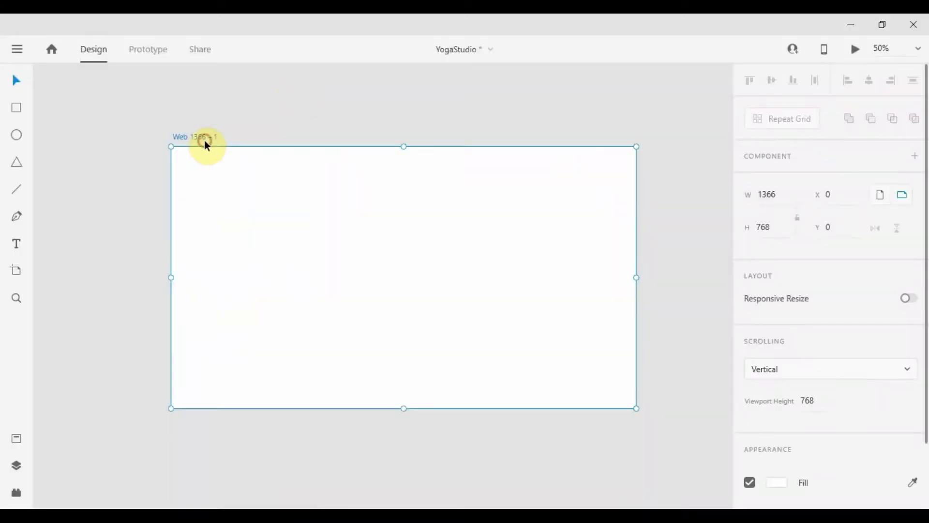
double_click(204, 137)
type("home")
key("Return")
Place guides on the layout grid's left and right edges, then hide the grid
scroll(751, 402, "down", 2)
left_click(750, 476)
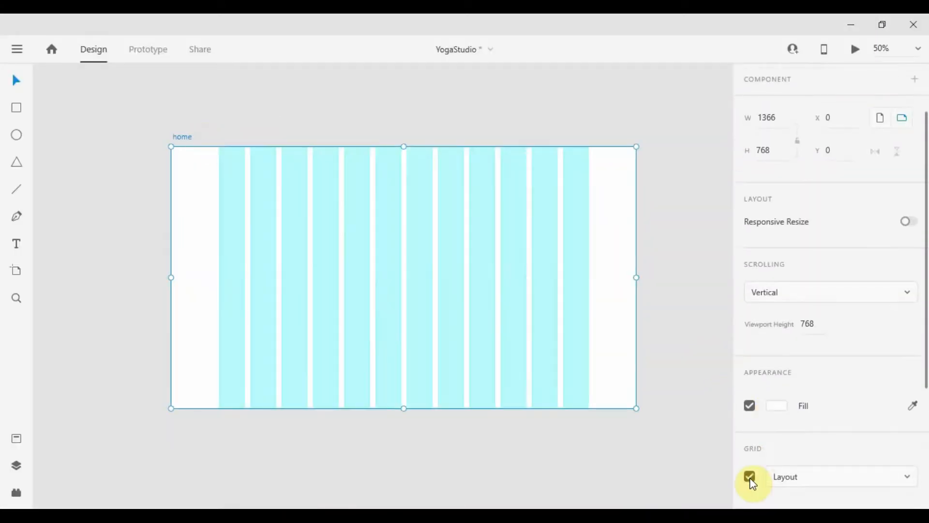
left_click_drag(171, 232, 219, 222)
scroll(214, 227, "up", 5)
scroll(219, 222, "down", 5)
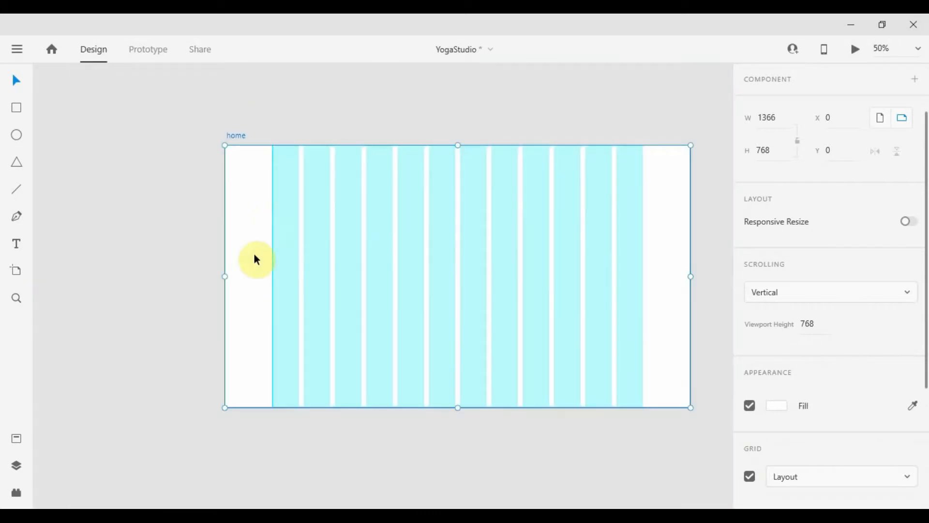
left_click_drag(691, 262, 550, 243)
scroll(663, 242, "up", 3)
scroll(552, 237, "up", 4)
scroll(549, 243, "down", 2)
scroll(549, 243, "down", 5)
scroll(753, 363, "down", 3)
left_click(750, 282)
scroll(500, 257, "up", 3)
scroll(424, 243, "up", 1)
left_click(349, 118)
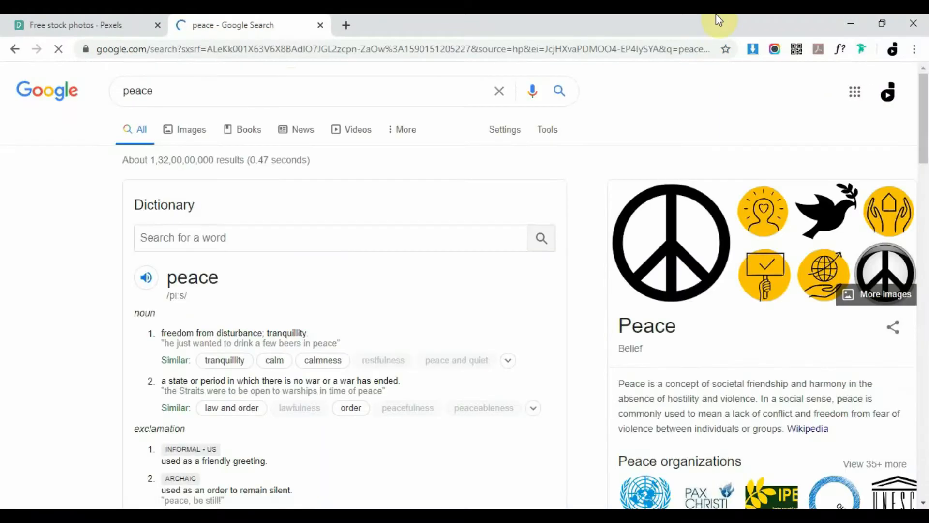
Search Google Images for 'peace color' and copy the teal palette image
left_click(210, 92)
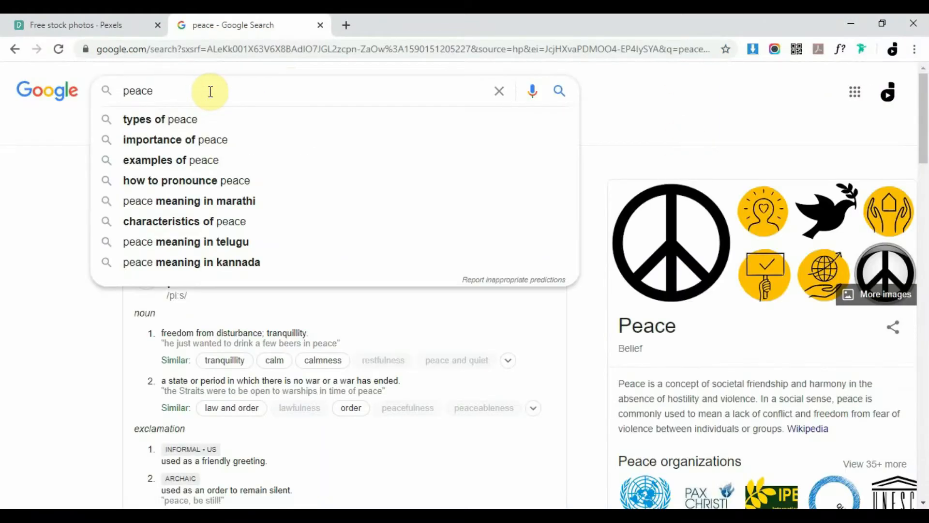
type("color")
key("Return")
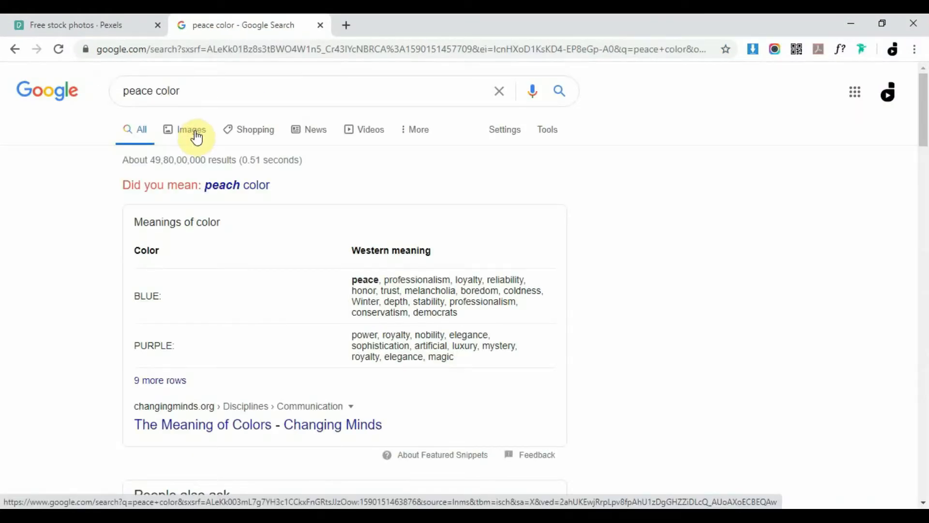
left_click(196, 137)
left_click(101, 271)
right_click(577, 293)
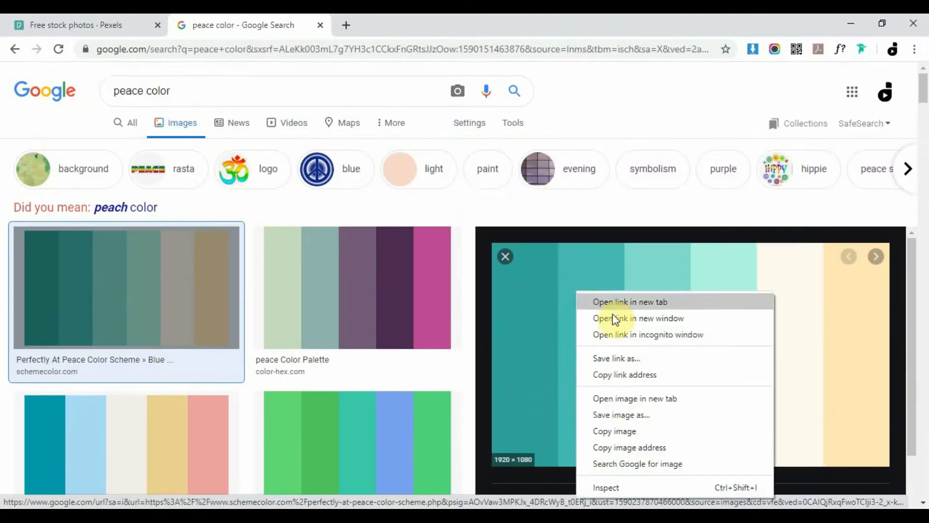
left_click(615, 431)
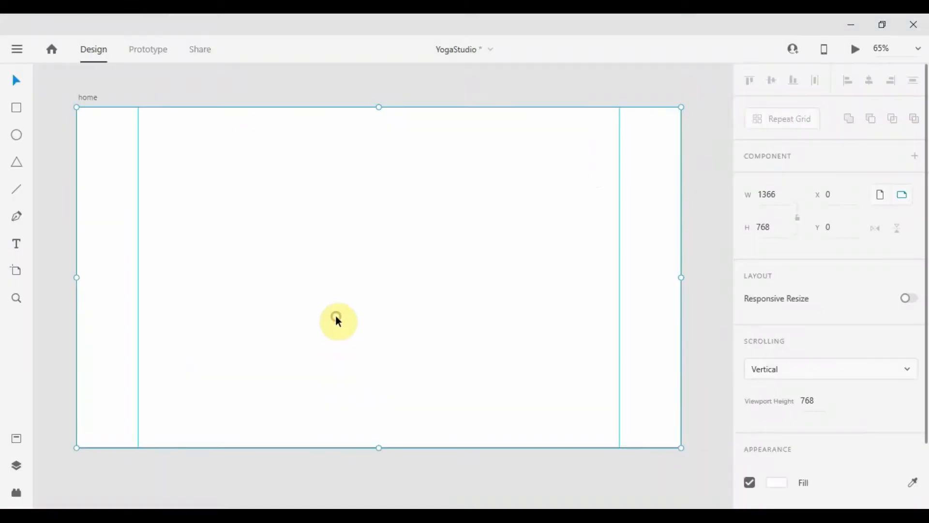
Paste the teal-and-cream palette image and scale it to 277×156 above the home artboard
key("ctrl+v")
scroll(337, 317, "down", 5)
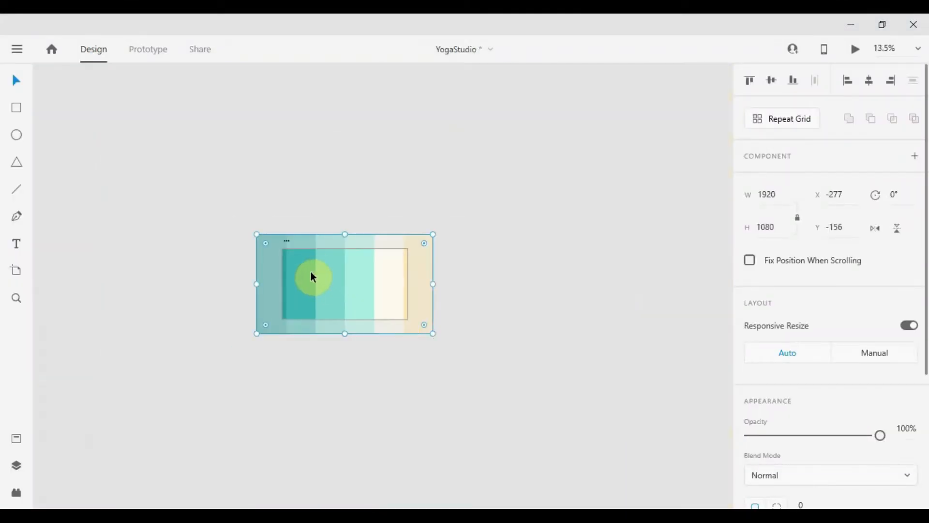
left_click_drag(434, 333, 300, 238)
scroll(300, 238, "up", 4)
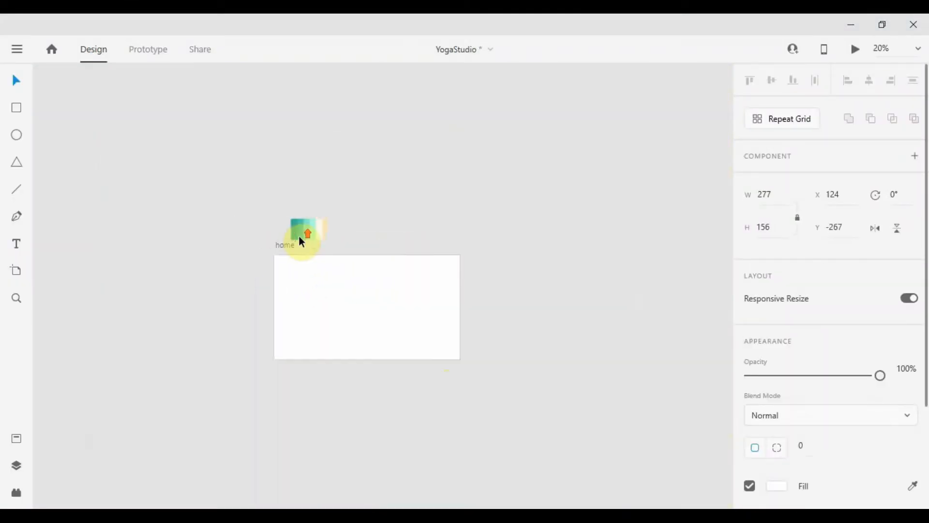
left_click_drag(380, 341, 319, 236)
scroll(357, 233, "up", 3)
scroll(322, 240, "down", 3)
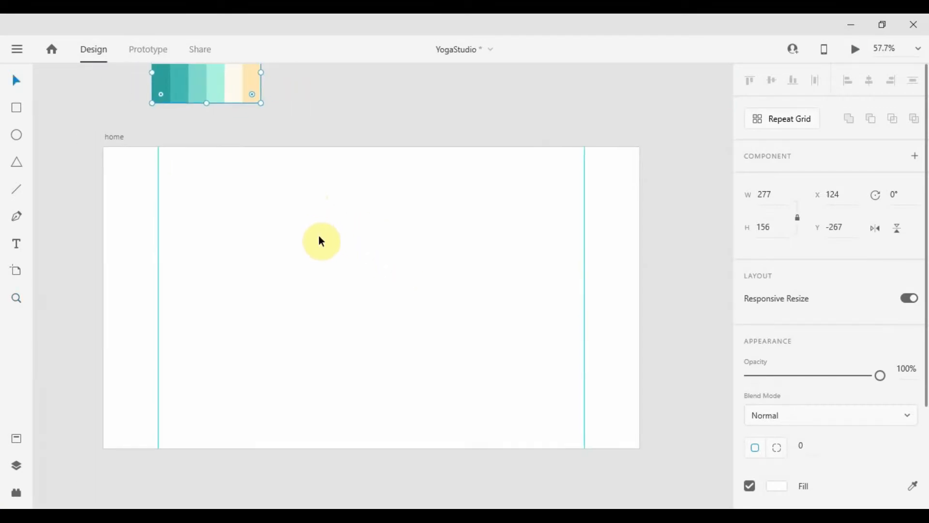
Add 'YOGA STUDIO' text at the artboard's top-left in Poppins Black, size 24
key("t")
left_click(184, 196)
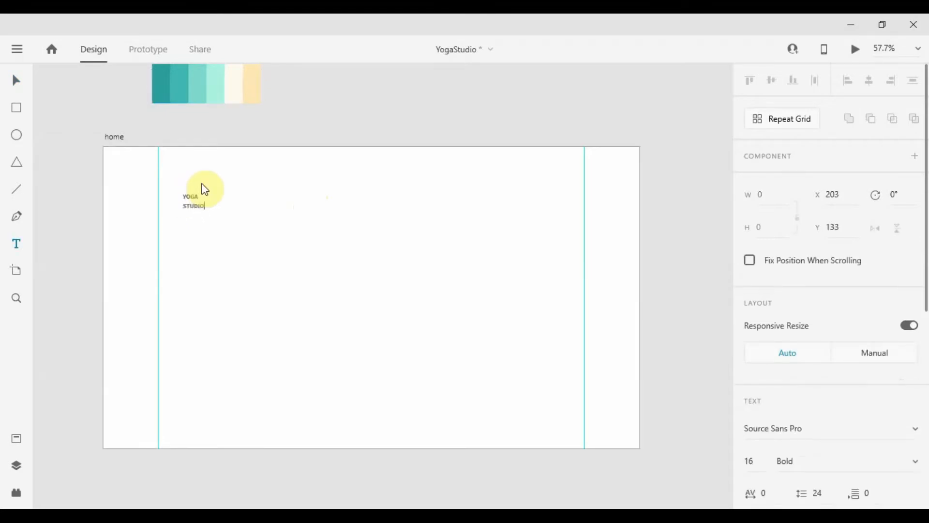
scroll(149, 203, "up", 5)
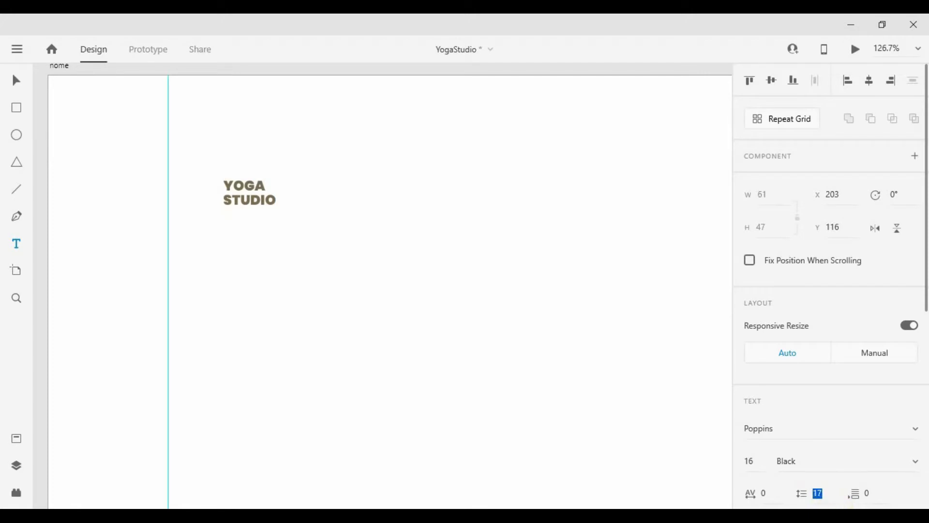
scroll(202, 198, "up", 4)
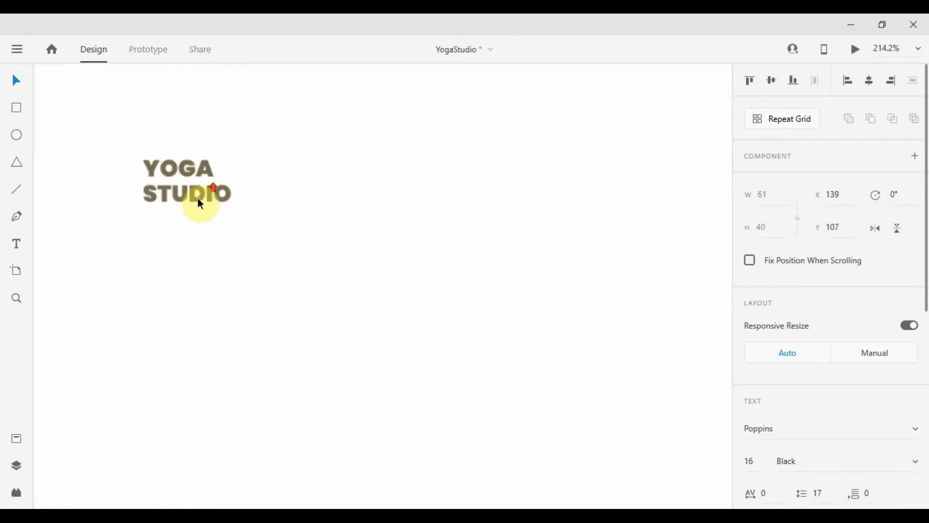
scroll(197, 198, "down", 6)
scroll(203, 199, "up", 1)
left_click_drag(192, 201, 190, 215)
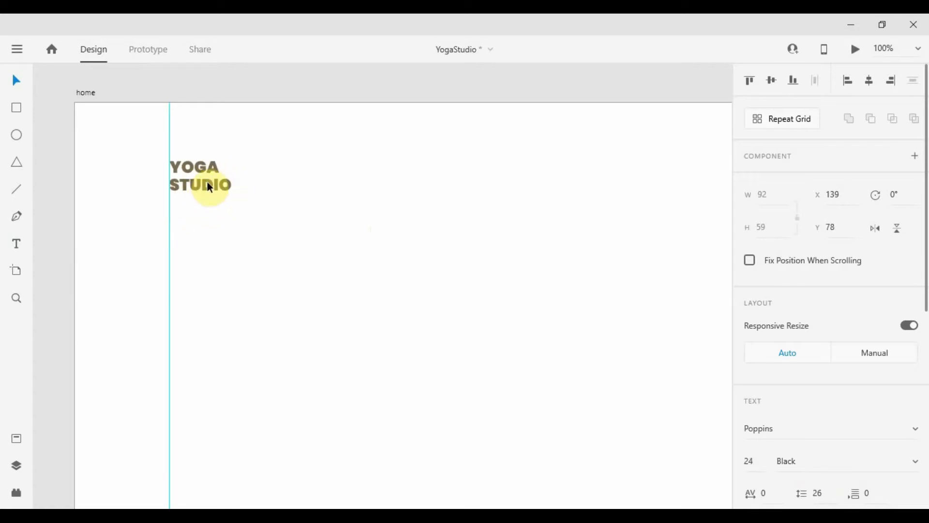
scroll(319, 188, "down", 3)
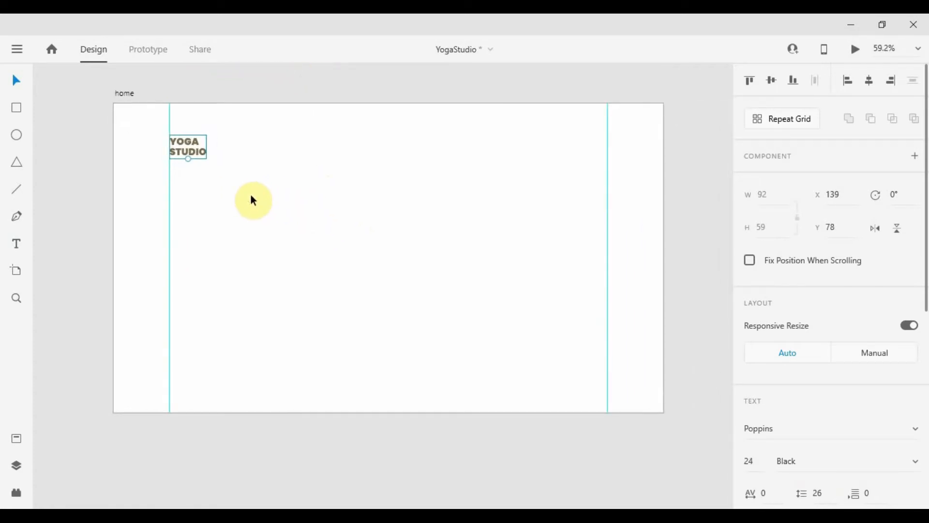
With the Pen tool, draw a path from the top edge dipping to the middle and rising right
left_click(252, 196)
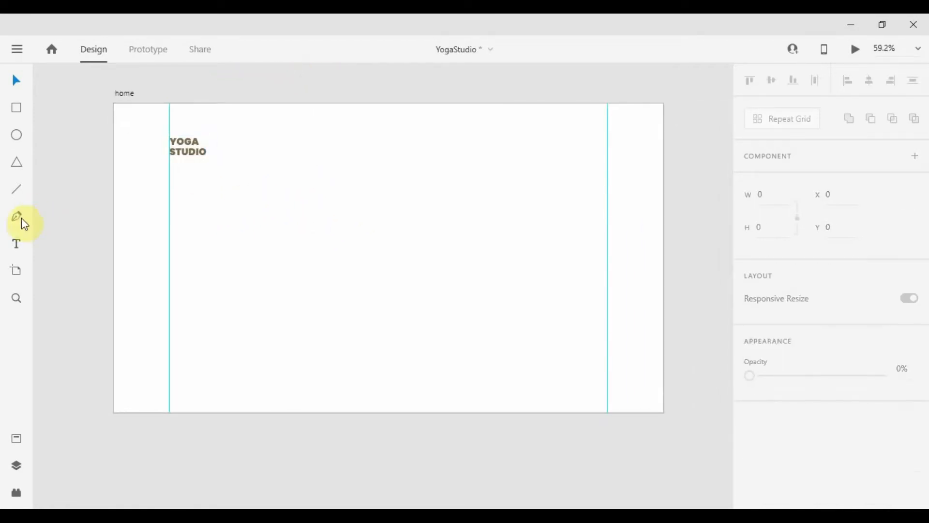
left_click(248, 116)
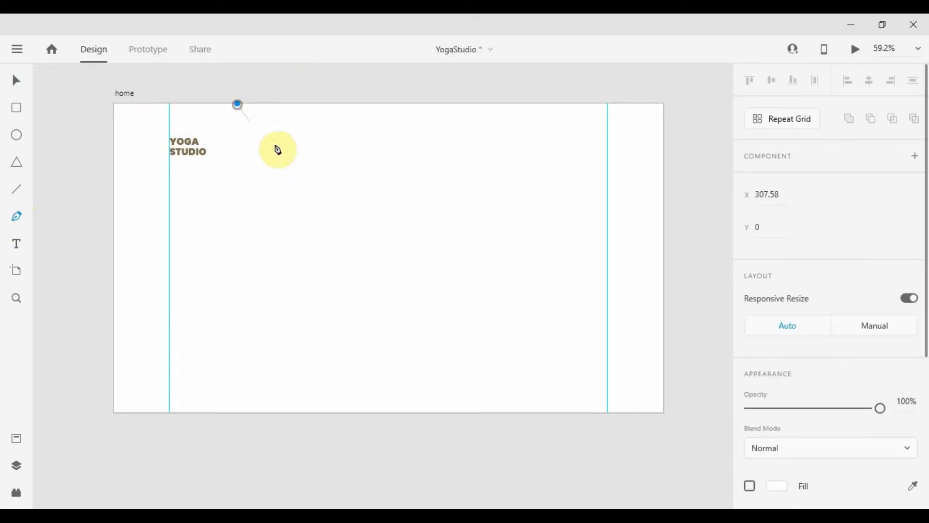
left_click(331, 179)
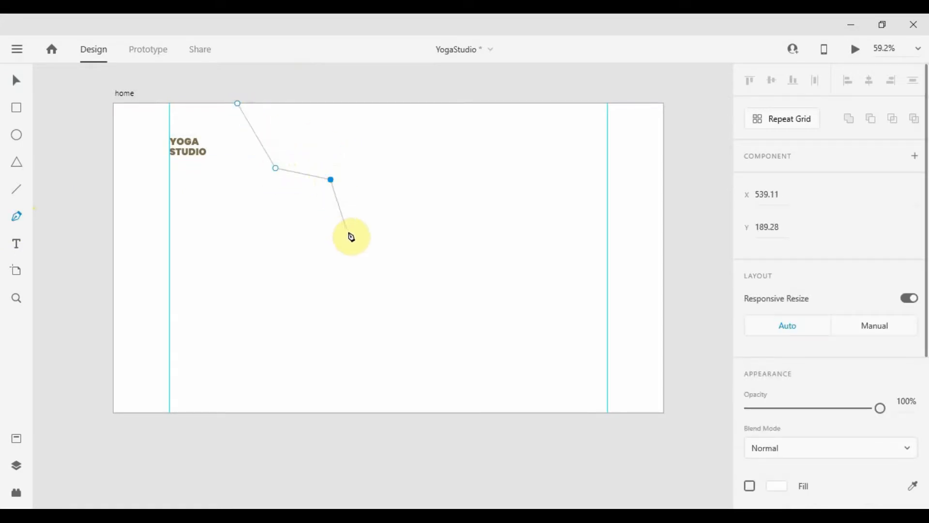
left_click(486, 283)
left_click(599, 219)
left_click(608, 158)
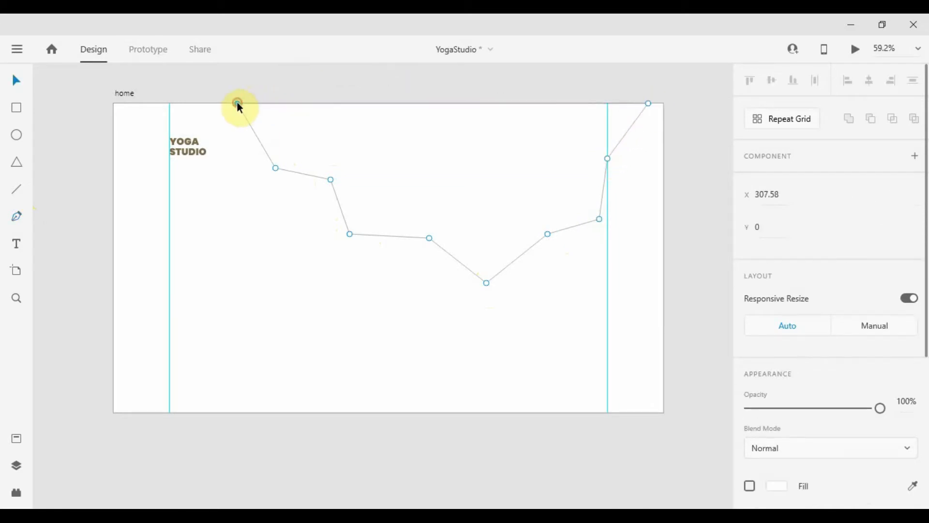
left_click_drag(491, 295, 491, 299)
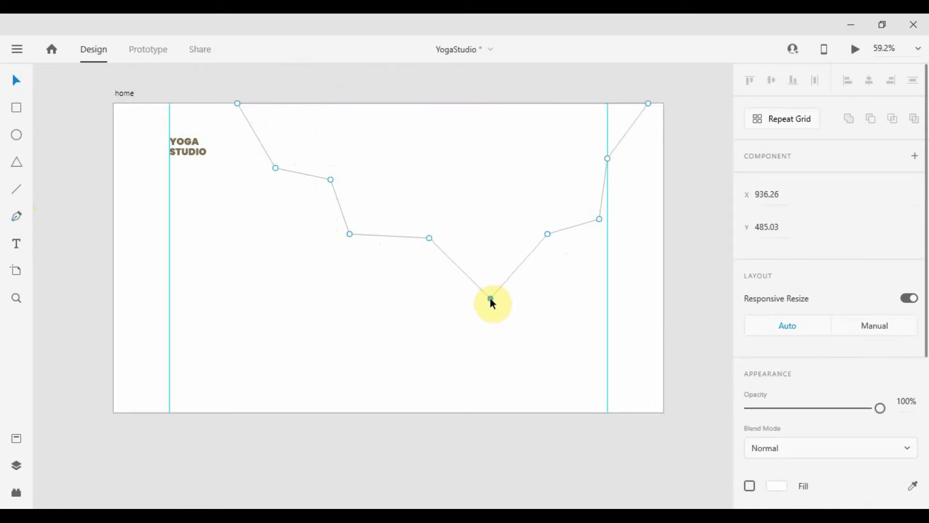
left_click_drag(429, 238, 425, 246)
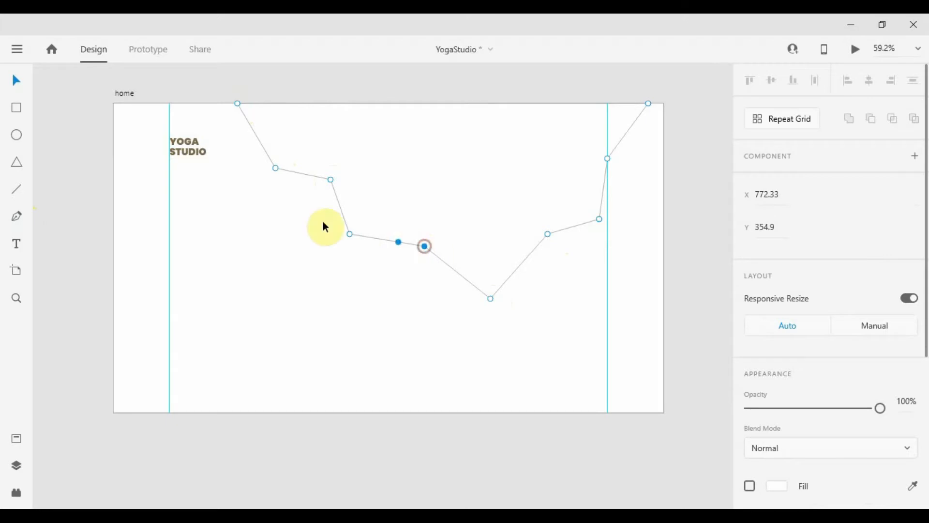
Convert the path's anchors to smooth curves and adjust the right-side handles
double_click(330, 181)
left_click(350, 235)
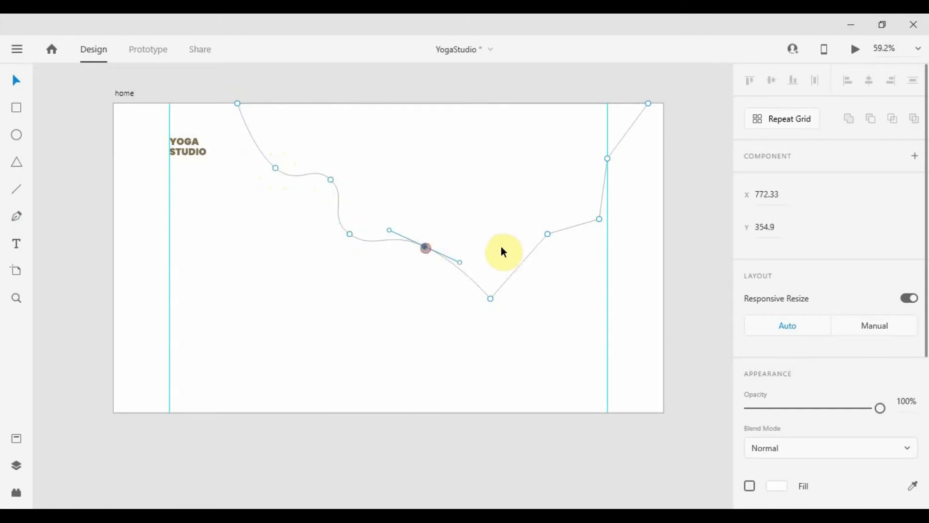
double_click(548, 234)
double_click(599, 220)
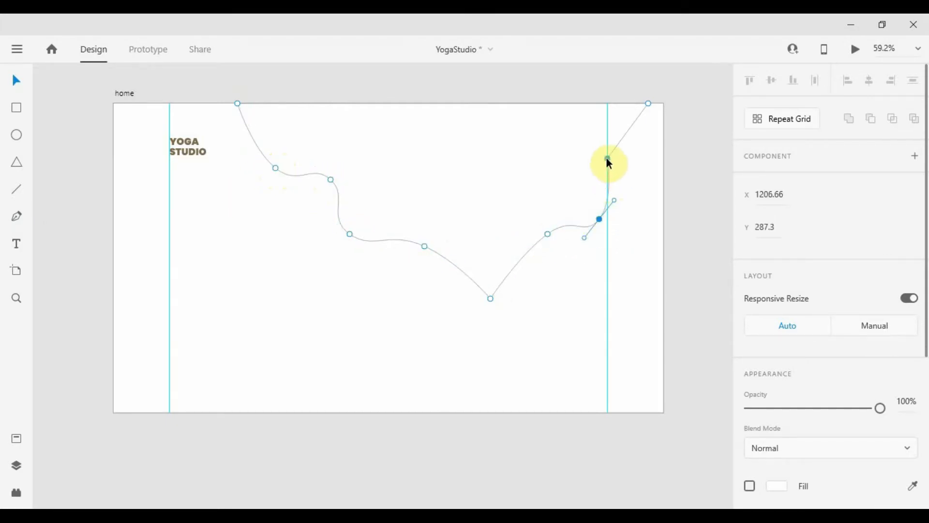
double_click(608, 159)
left_click_drag(620, 128, 637, 141)
left_click_drag(610, 184, 597, 192)
Turn on the shape's fill and finish editing its points
scroll(805, 383, "down", 3)
left_click(749, 352)
left_click(776, 352)
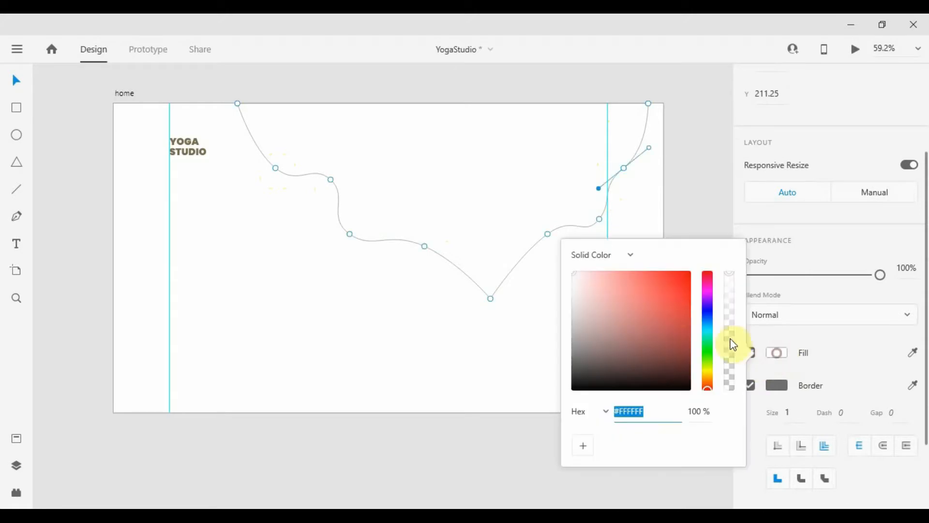
left_click(839, 338)
scroll(529, 195, "up", 1)
left_click(529, 195)
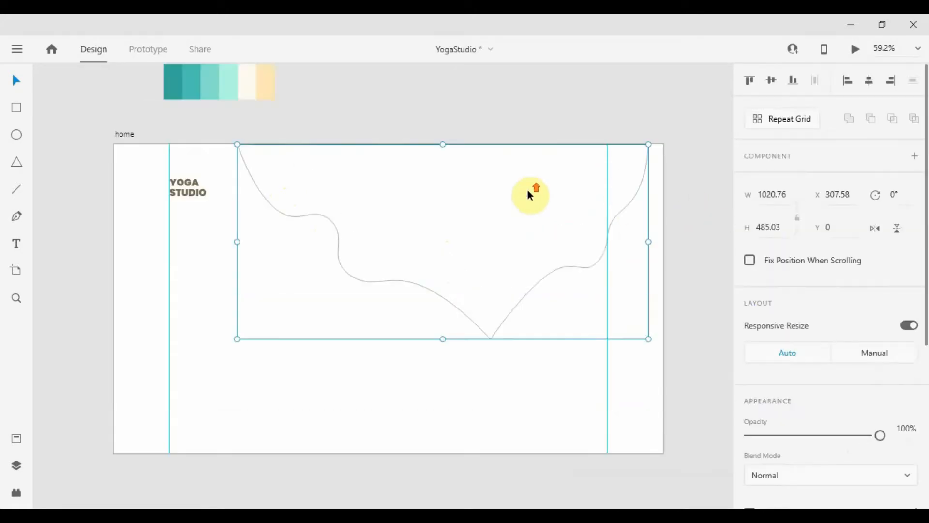
Fill the shape with the palette's pale cream and remove its border
scroll(913, 455, "down", 2)
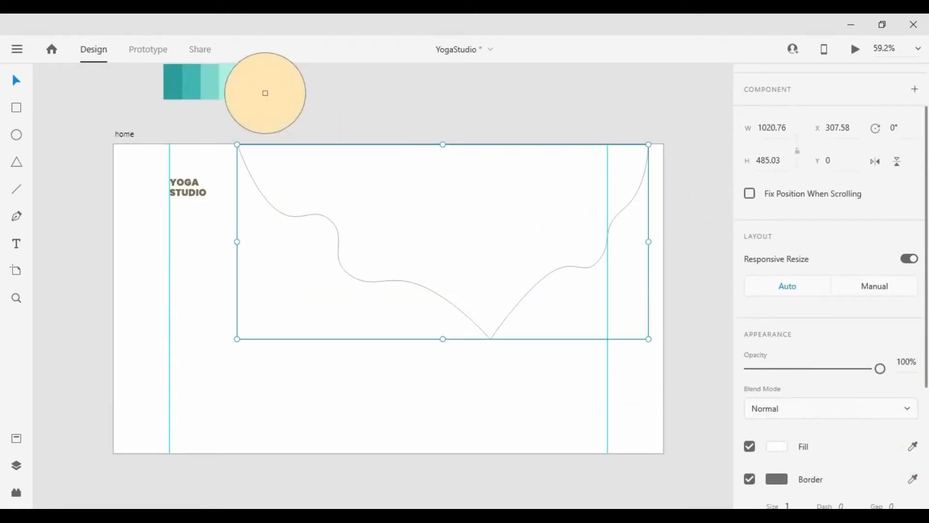
left_click(264, 92)
left_click(456, 102)
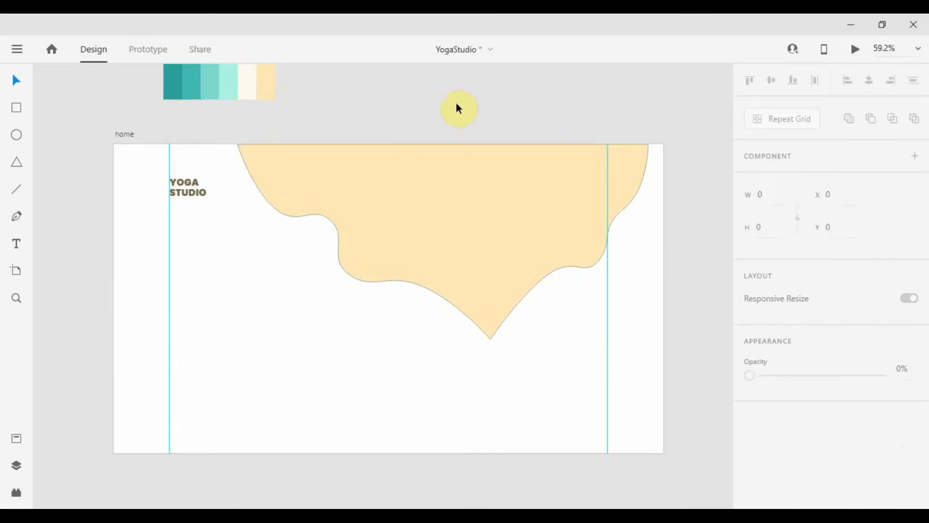
left_click(288, 213)
scroll(763, 370, "down", 5)
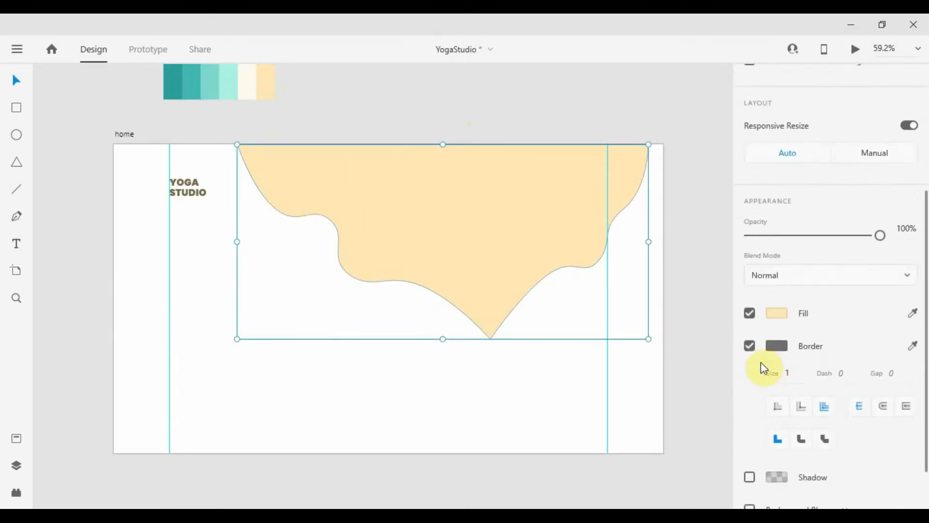
left_click(749, 344)
scroll(292, 220, "up", 3)
Edit the blob's path, checking its left and right anchor points
left_click_drag(321, 211, 202, 202)
double_click(201, 202)
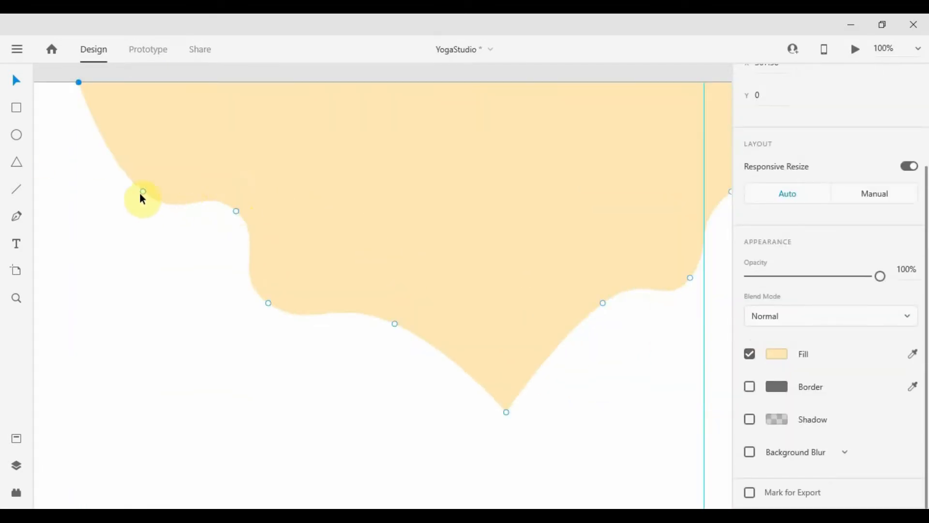
left_click(142, 192)
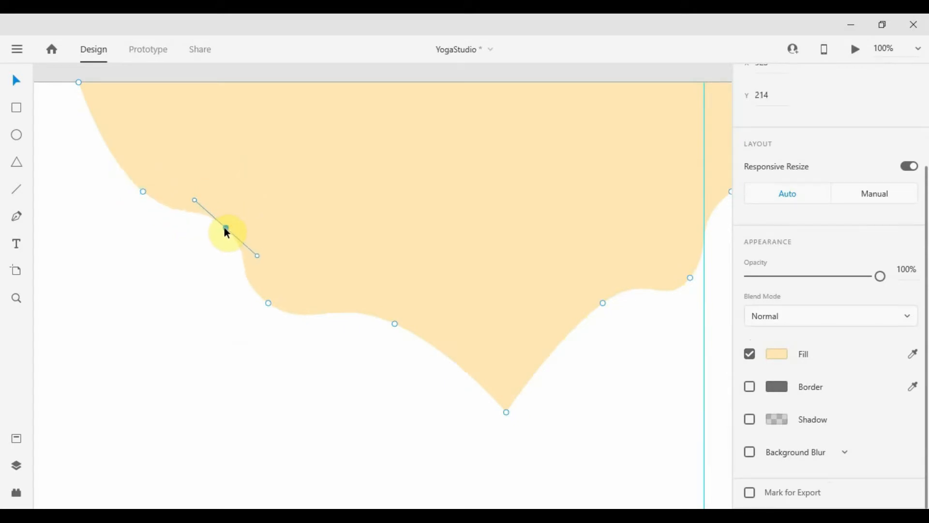
left_click(344, 429)
scroll(341, 352, "down", 2)
scroll(348, 357, "up", 1)
left_click(599, 283)
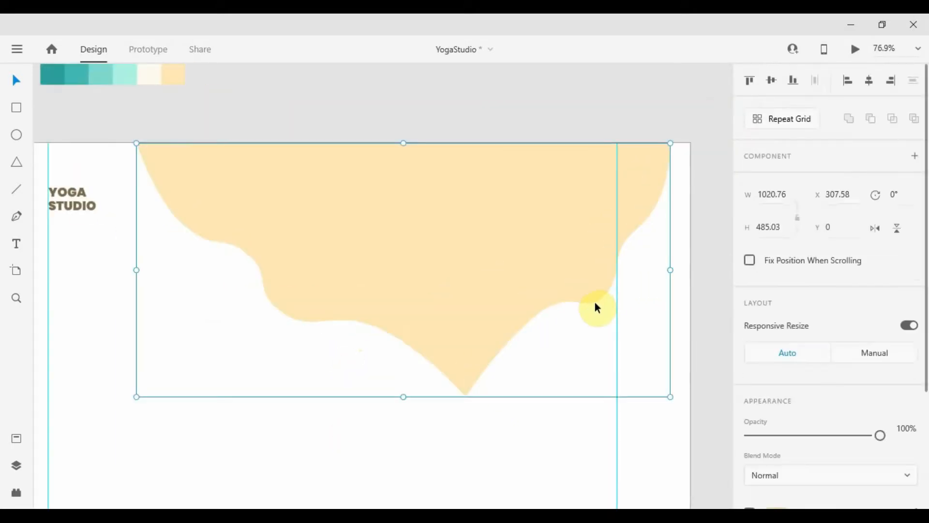
double_click(591, 293)
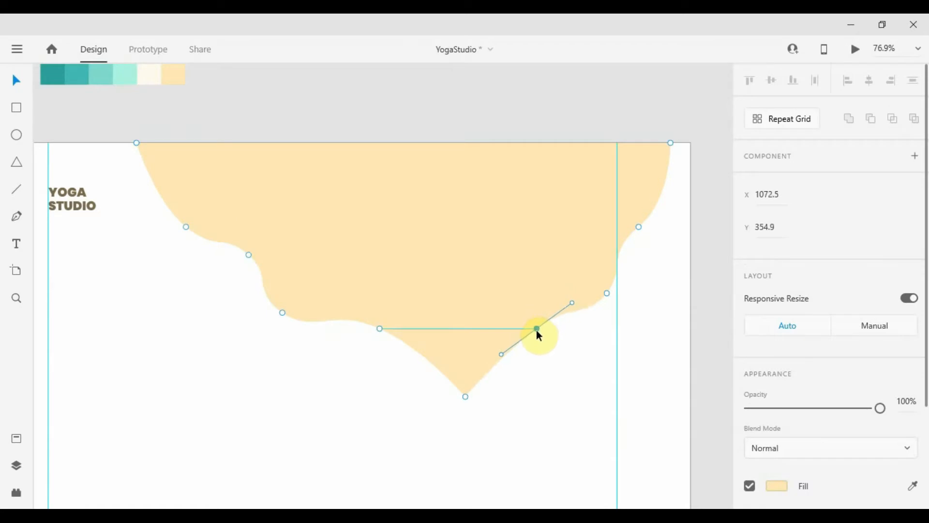
left_click(653, 304)
Make the blob's bottom anchor smooth so the pointed tip becomes a rounded curve
scroll(656, 302, "down", 2)
scroll(530, 352, "up", 3)
left_click(567, 333)
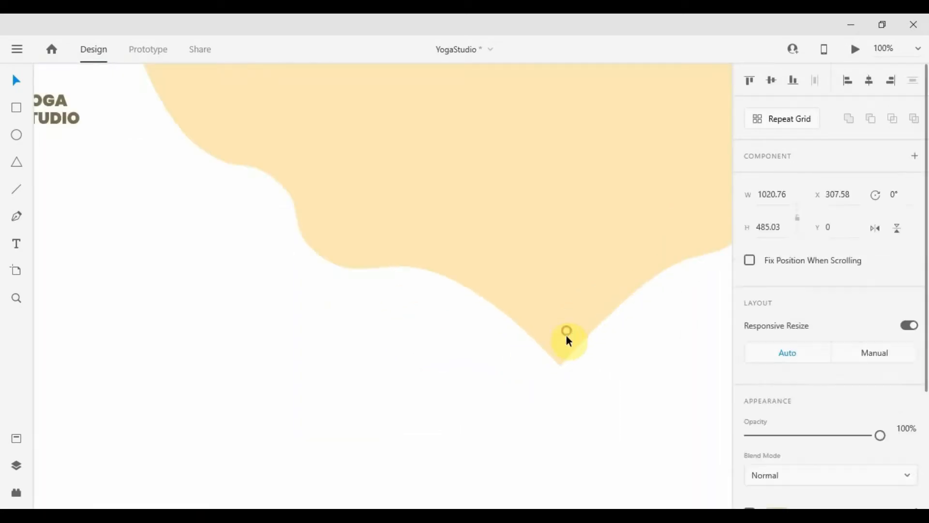
double_click(566, 337)
double_click(560, 365)
scroll(595, 324, "down", 3)
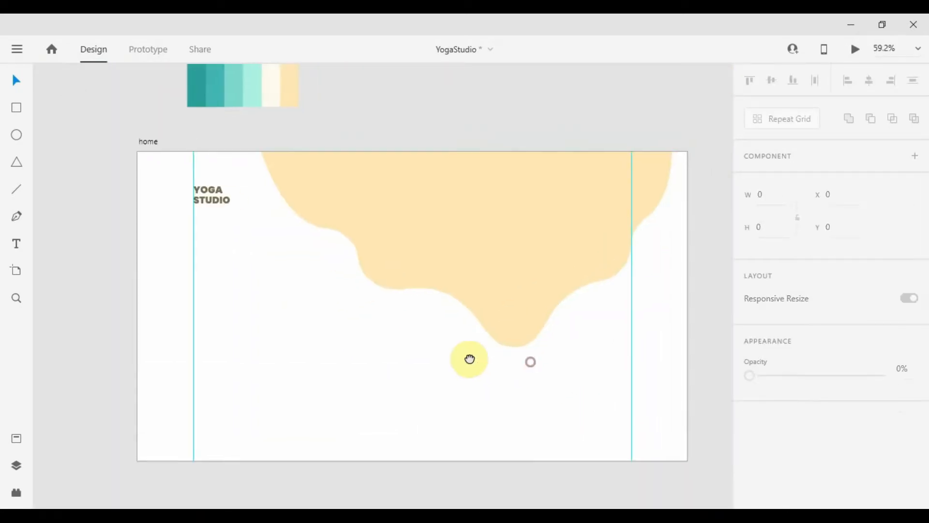
left_click_drag(470, 358, 461, 329)
left_click_drag(406, 309, 384, 357)
left_click(430, 264)
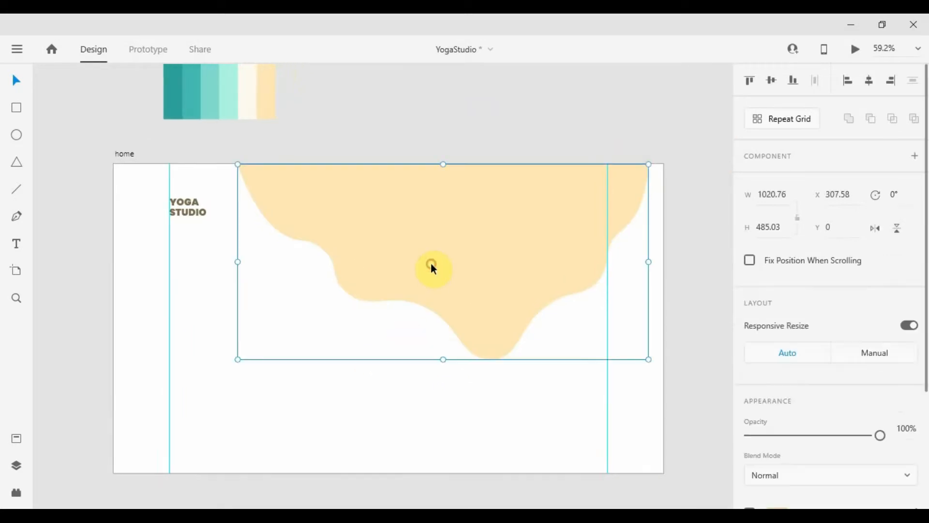
Search Pexels for 'YOGA' photos
left_click(367, 391)
key("alt+Tab")
left_click(63, 22)
left_click(321, 268)
type("YO")
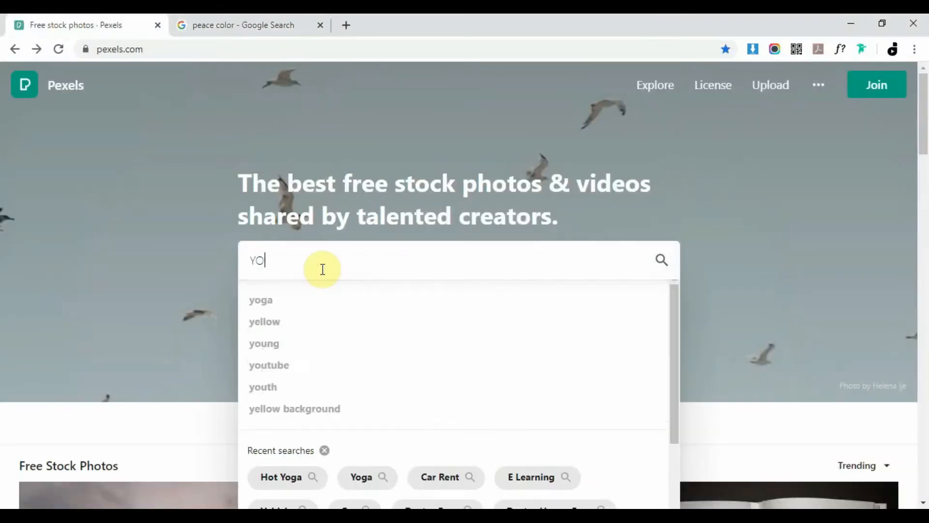
type("GA")
key("Return")
scroll(494, 272, "down", 4)
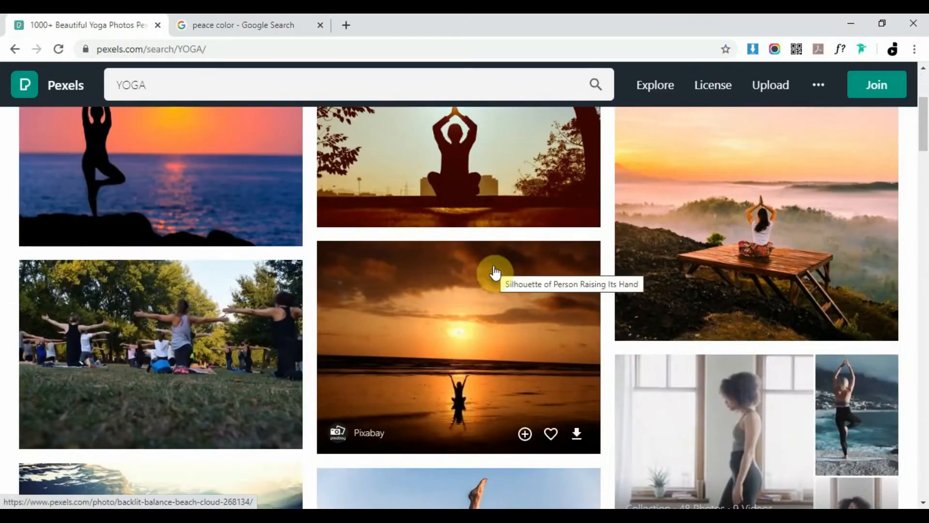
Download the photo of the woman meditating on the deck and drop it into the blob
left_click(860, 250)
left_click(778, 94)
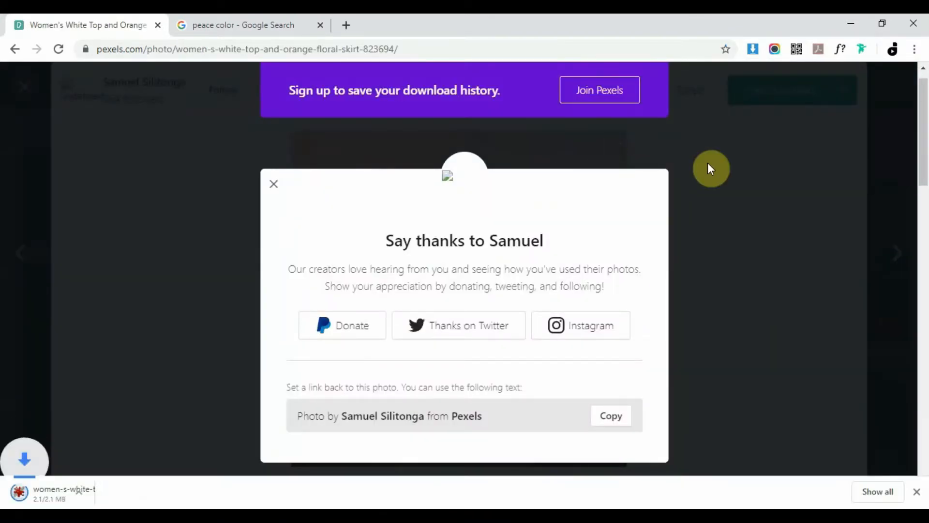
left_click(711, 164)
left_click_drag(58, 491, 437, 255)
Enlarge the yoga photo inside the blob mask and shift it right so the woman fills the lowest curve
double_click(434, 249)
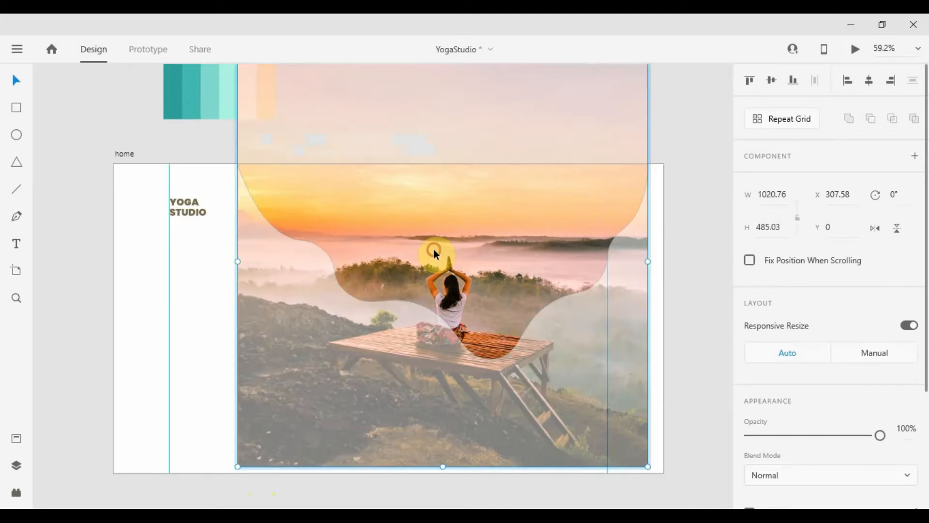
scroll(671, 479, "down", 3)
left_click_drag(511, 428, 389, 245)
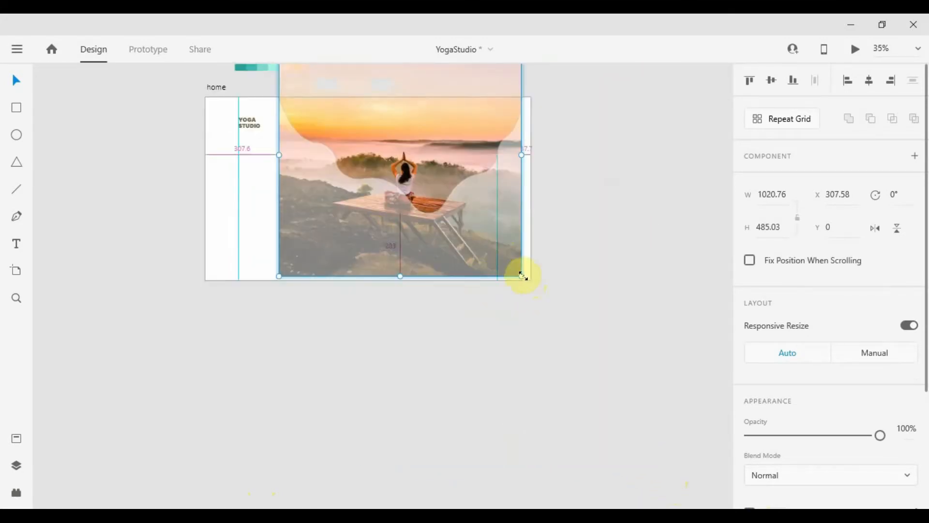
left_click_drag(522, 275, 583, 339)
left_click_drag(397, 286, 418, 288)
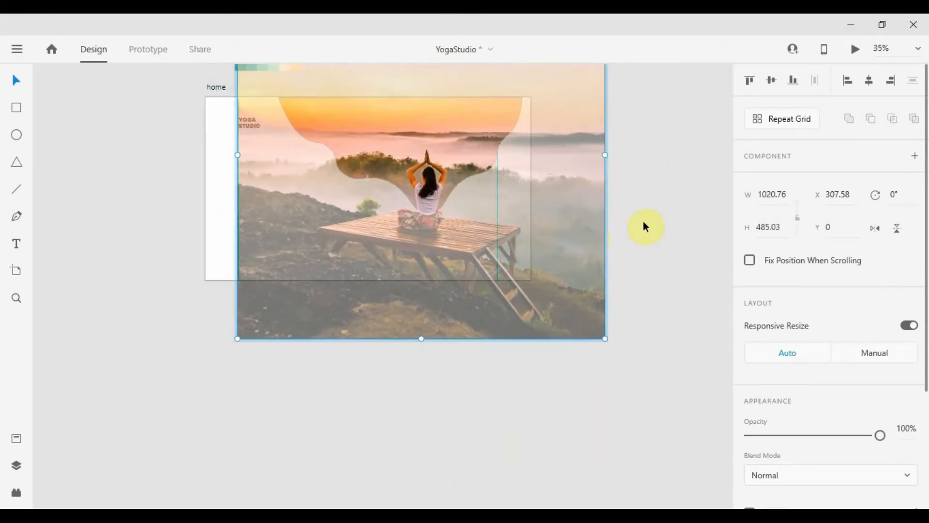
scroll(368, 117, "up", 2)
left_click(698, 167)
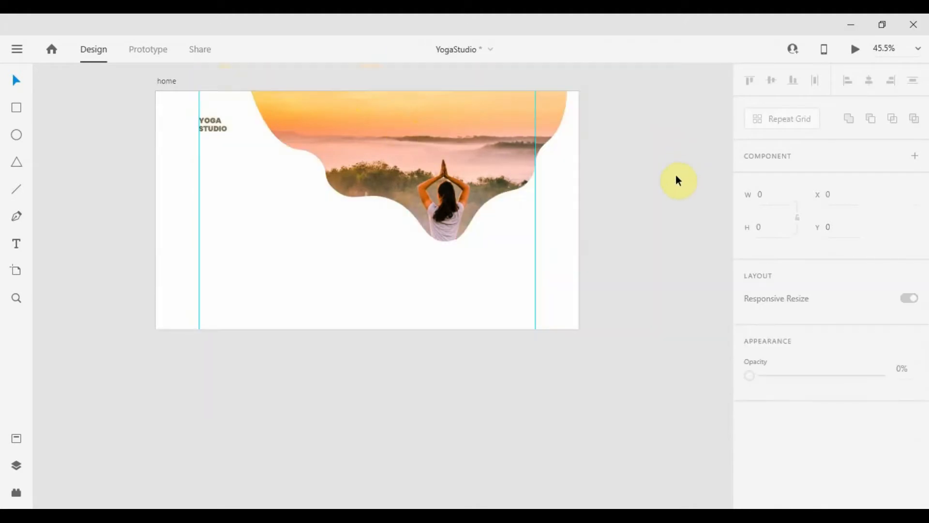
scroll(365, 141, "down", 1)
scroll(422, 254, "up", 2)
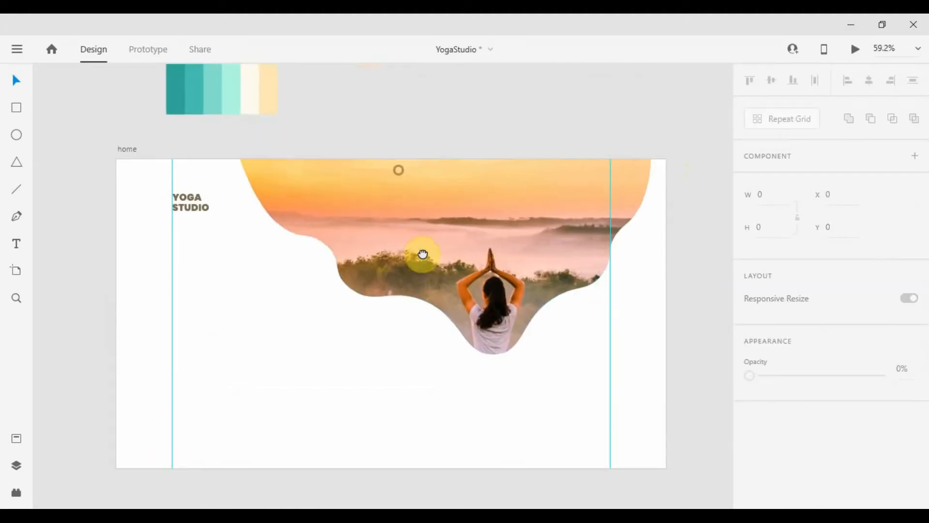
scroll(454, 258, "up", 2)
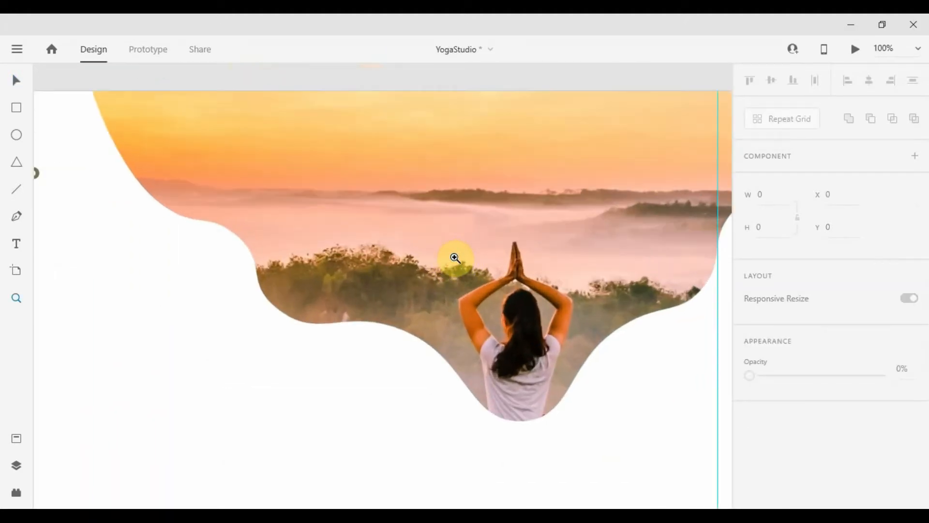
scroll(454, 258, "down", 4)
scroll(454, 257, "up", 2)
scroll(454, 258, "down", 1)
Draw a small circle below the photo with a teal fill and no border
key("e")
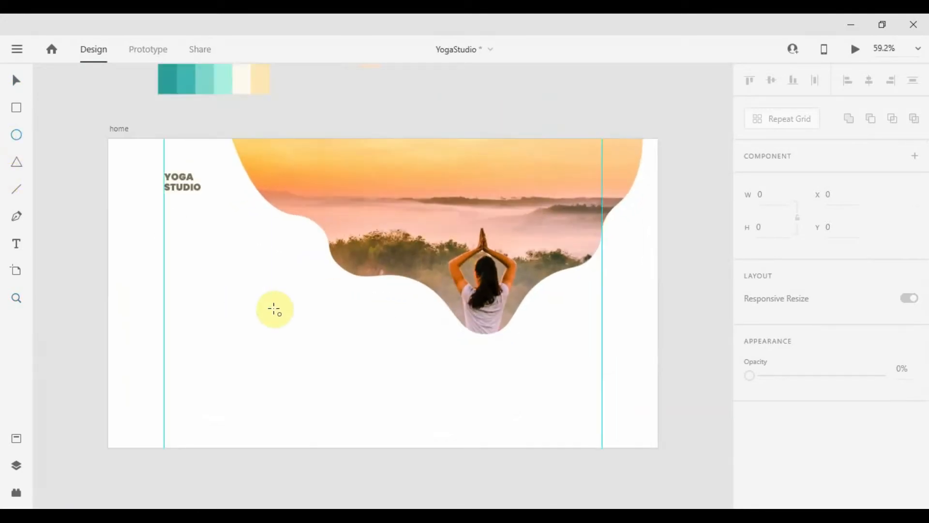
left_click_drag(274, 309, 309, 342)
scroll(920, 323, "down", 5)
left_click(913, 255)
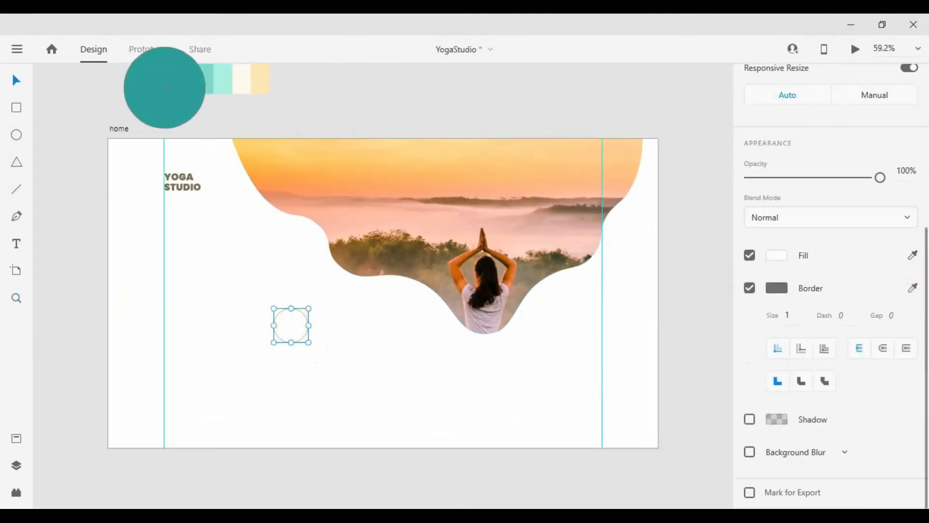
left_click(165, 87)
scroll(288, 326, "up", 5)
left_click(750, 288)
Pull the circle's top point into a sharp teardrop, then shrink it and place it under the woman
double_click(285, 271)
double_click(300, 257)
key("shift+Up")
key("shift+Up")
key("shift+Up")
key("shift+Up")
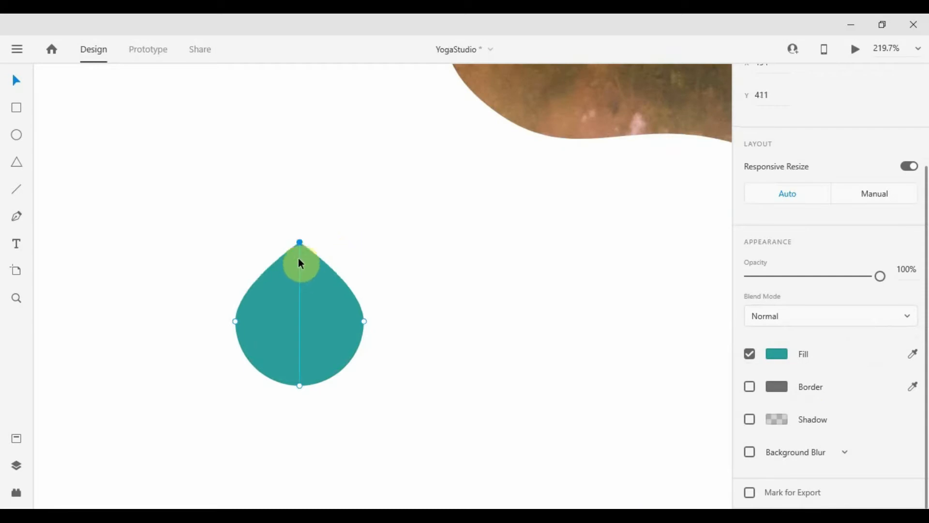
scroll(365, 226, "down", 5)
left_click(389, 250)
scroll(557, 300, "up", 3)
left_click_drag(357, 247, 449, 399)
left_click_drag(361, 360, 410, 279)
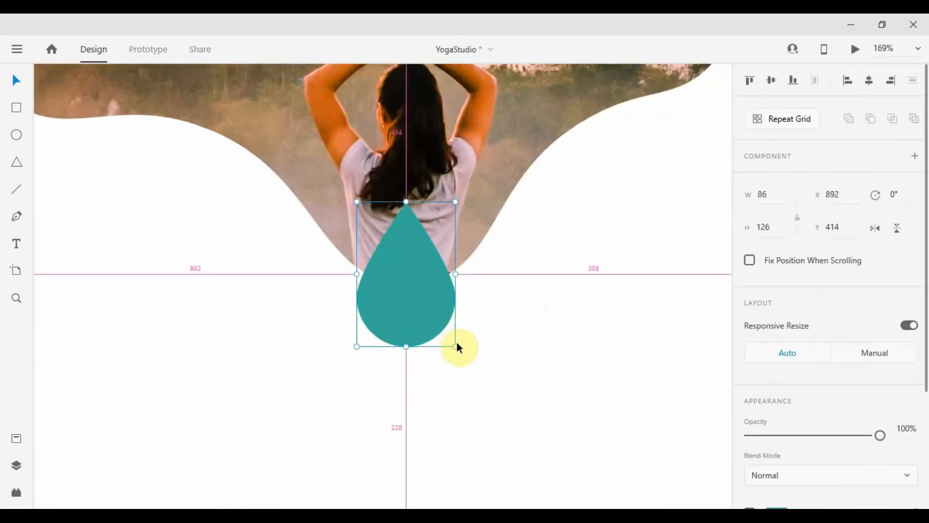
mouse_move(457, 345)
left_mouse_down()
mouse_move(410, 293)
mouse_move(410, 340)
mouse_move(440, 347)
left_mouse_up()
Add left and right side petals, mirroring the right one, and squeeze them toward the centre
key("ctrl+1")
scroll(380, 289, "up", 3)
left_click_drag(364, 339, 376, 300)
left_click_drag(377, 300, 496, 298, "alt")
left_click(875, 228)
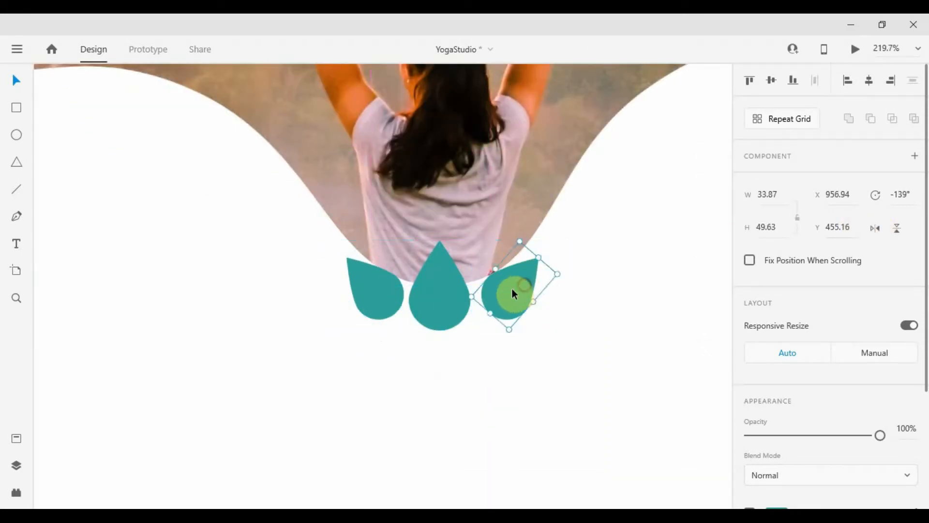
left_click(379, 297, "shift")
left_click_drag(554, 285, 548, 286, "alt")
left_click(585, 276)
Copy the centre petal below, flip it upside down and shrink it
scroll(569, 275, "down", 2)
scroll(528, 301, "up", 1)
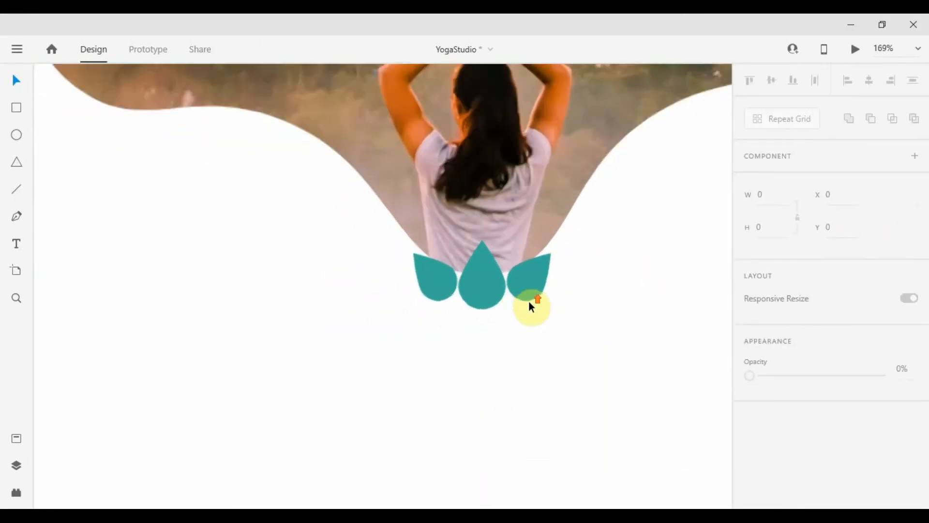
scroll(529, 301, "up", 1)
left_click_drag(484, 262, 483, 347, "alt")
left_click(896, 228)
key("shift+Down")
left_click_drag(499, 409, 490, 397, "alt+shift")
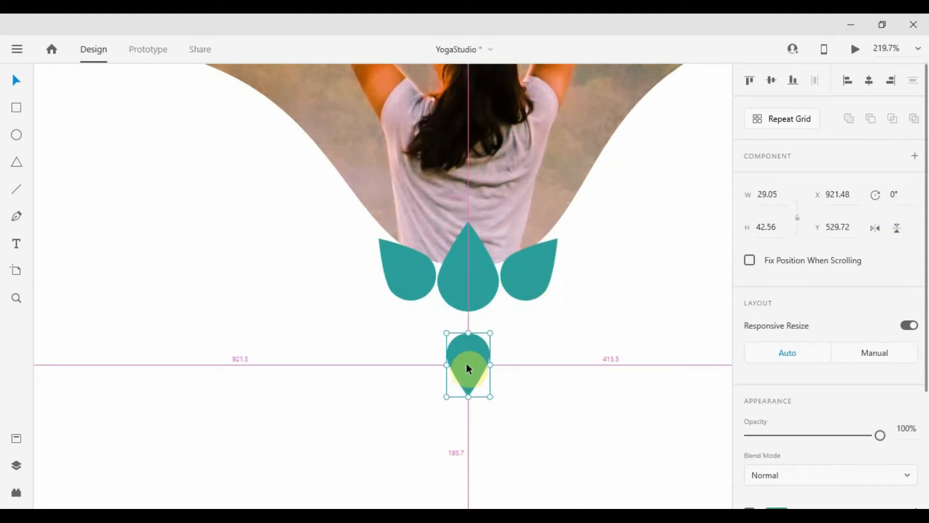
Add small side petals tilted to 30°, mirrored on the right, and line them up
left_click_drag(468, 368, 423, 359, "alt")
left_click_drag(452, 326, 506, 341)
left_click(875, 228)
left_click_drag(432, 339, 425, 339)
left_click(608, 326)
Enlarge the centre petal and widen both large side petals outward
scroll(600, 326, "down", 3)
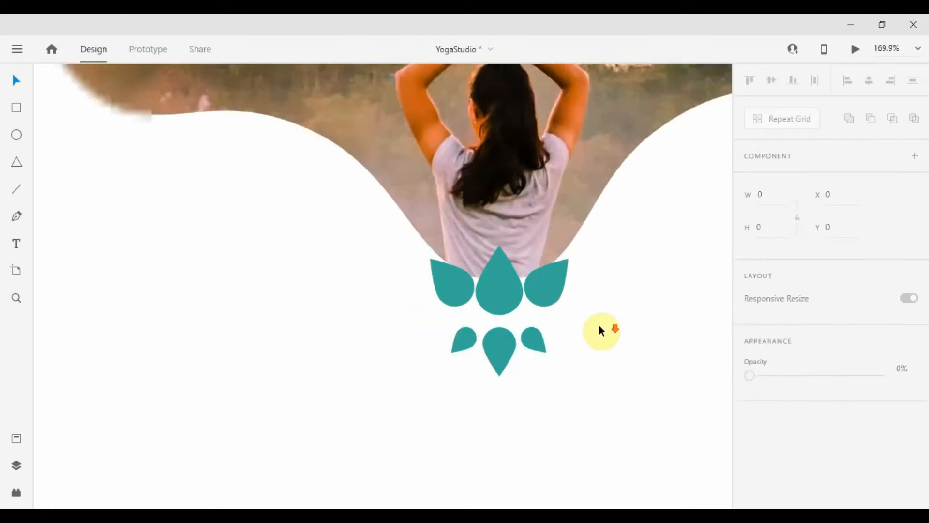
left_click(547, 306)
left_click_drag(548, 323, 548, 330, "alt+shift")
scroll(563, 331, "up", 3)
left_click(467, 271)
left_click(600, 268, "shift")
mouse_move(637, 265)
left_mouse_down()
mouse_move(661, 264)
mouse_move(641, 265)
left_mouse_up()
Select the whole lotus, then only the small lower petals
left_click_drag(639, 414, 529, 234)
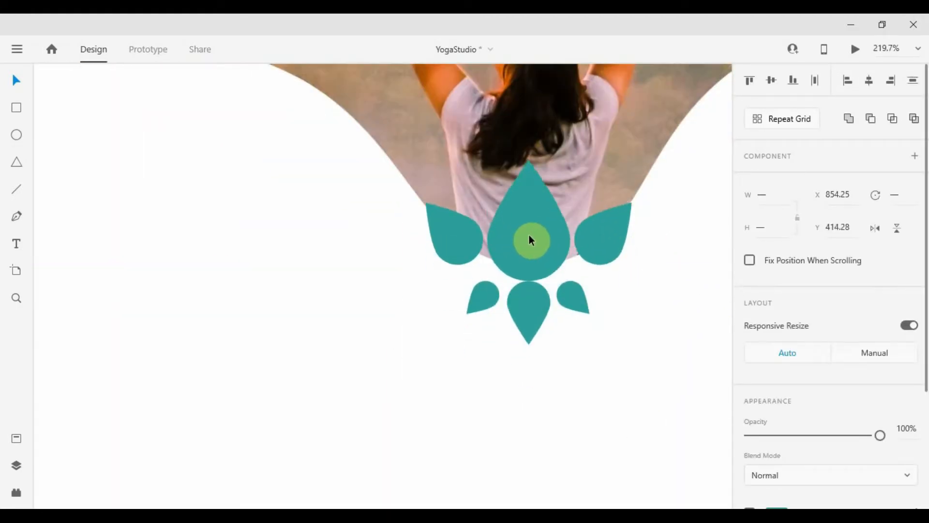
scroll(524, 238, "down", 6)
left_click(623, 369)
left_click(544, 419)
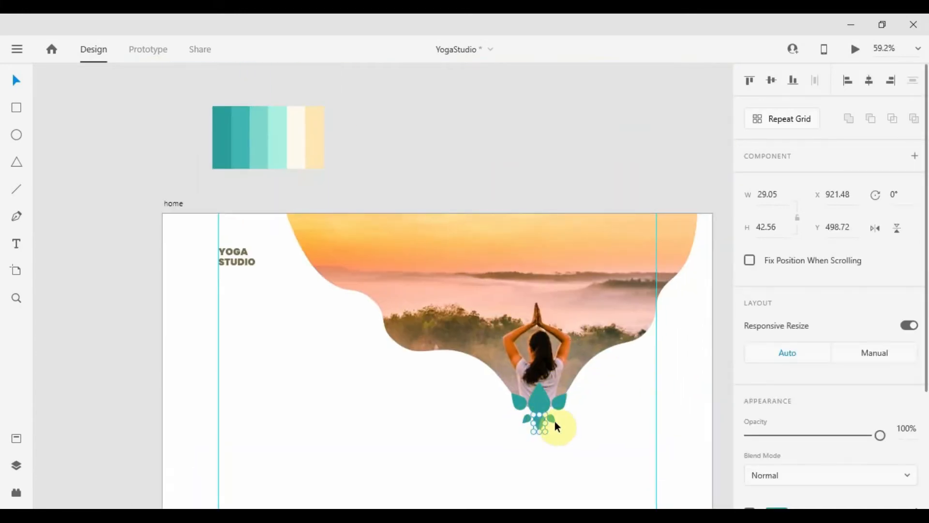
Recolour the small lower petals and the side petals pale yellow from the palette
scroll(832, 339, "down", 3)
left_click(913, 353)
left_click(321, 129)
scroll(567, 409, "up", 5)
scroll(565, 399, "down", 5)
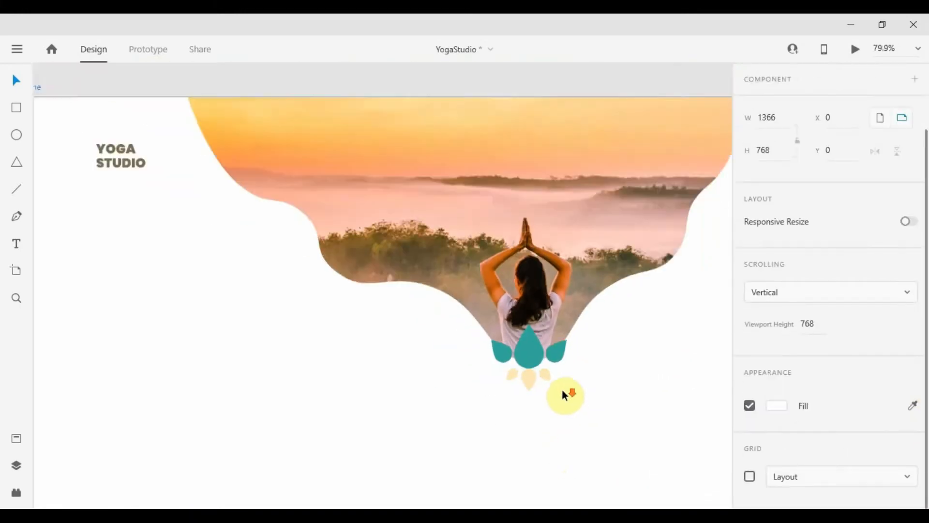
scroll(562, 338, "up", 2)
left_click(562, 329)
scroll(562, 330, "down", 4)
left_click(913, 438)
left_click(574, 393)
scroll(574, 392, "up", 5)
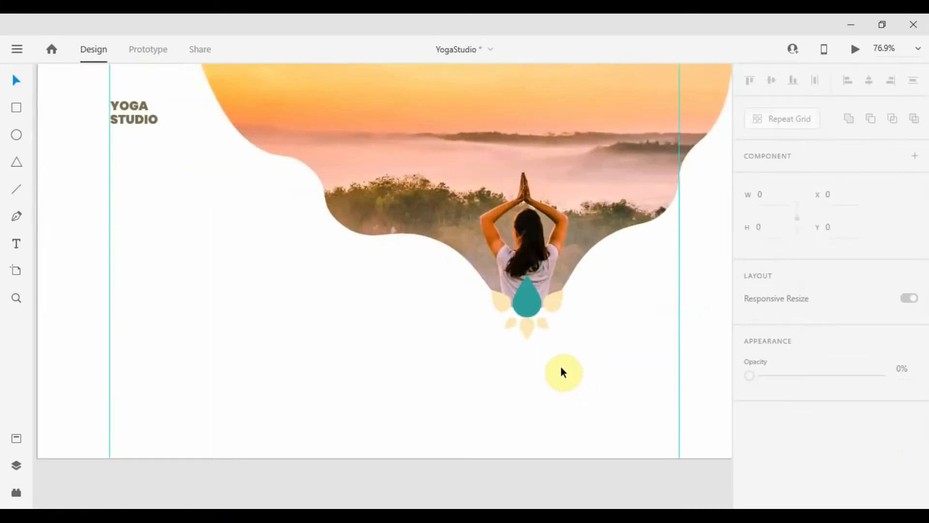
Paste a teal drop beside the photo and move it slightly up
scroll(562, 356, "up", 2)
key("ctrl+v")
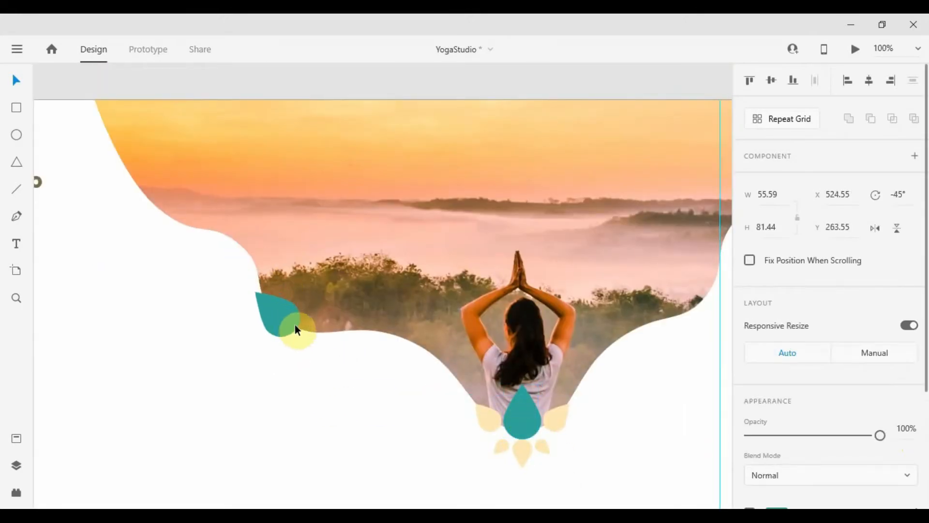
scroll(295, 329, "up", 4)
left_click_drag(351, 265, 348, 245)
scroll(421, 371, "down", 5)
left_click(421, 370)
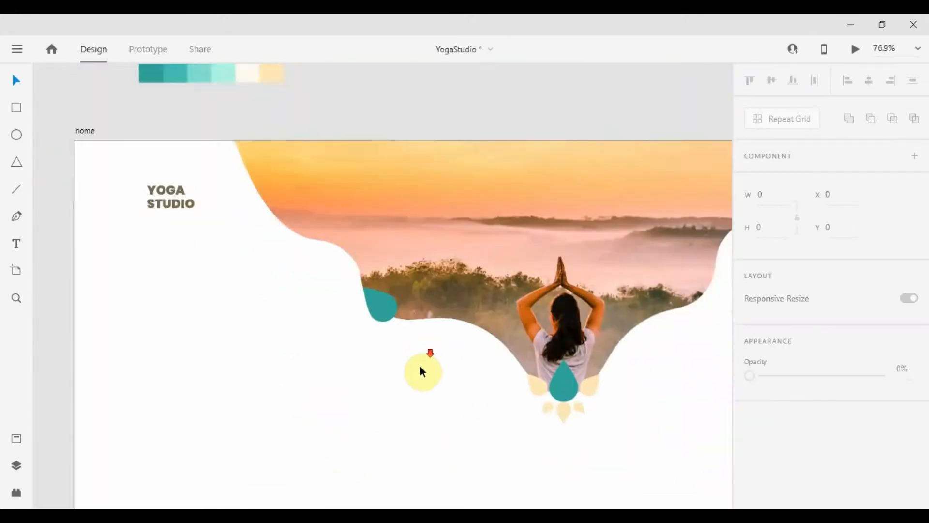
scroll(421, 371, "right", 4)
Paste another teal drop, move it right and rotate it to 45°
key("ctrl+v")
left_click_drag(187, 350, 507, 332)
scroll(506, 324, "down", 3)
scroll(469, 335, "up", 5)
left_click_drag(643, 305, 587, 341)
left_click_drag(602, 296, 592, 242)
scroll(589, 248, "up", 4)
left_click(715, 141)
scroll(715, 137, "down", 5)
scroll(631, 191, "up", 3)
Copy a drop up and to the left, rotate it to 18° and shrink it
left_click_drag(586, 306, 484, 210)
left_click_drag(478, 252, 501, 262)
scroll(515, 271, "down", 4)
scroll(508, 257, "up", 4)
left_click_drag(537, 231, 343, 274)
Duplicate the drop tilted to -30°, shrink and reposition the left drop, and nudge the large one
key("ctrl+d")
left_click_drag(361, 312, 361, 280)
left_click_drag(350, 273, 284, 266)
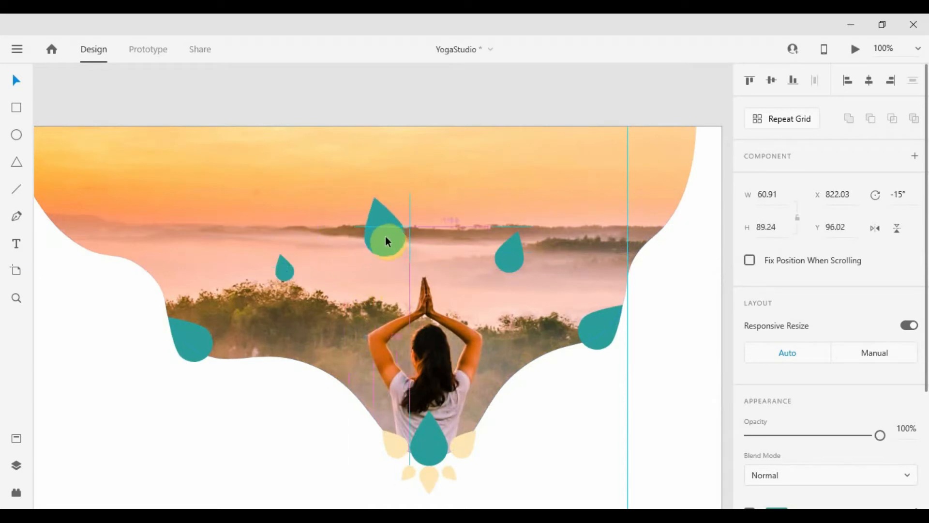
left_click_drag(386, 237, 376, 228)
scroll(376, 224, "down", 5)
scroll(472, 316, "up", 2)
Duplicate the small drop, move it across the photo and tilt it about 32°
left_click(344, 302)
key("ctrl+d")
left_click_drag(344, 303, 438, 294)
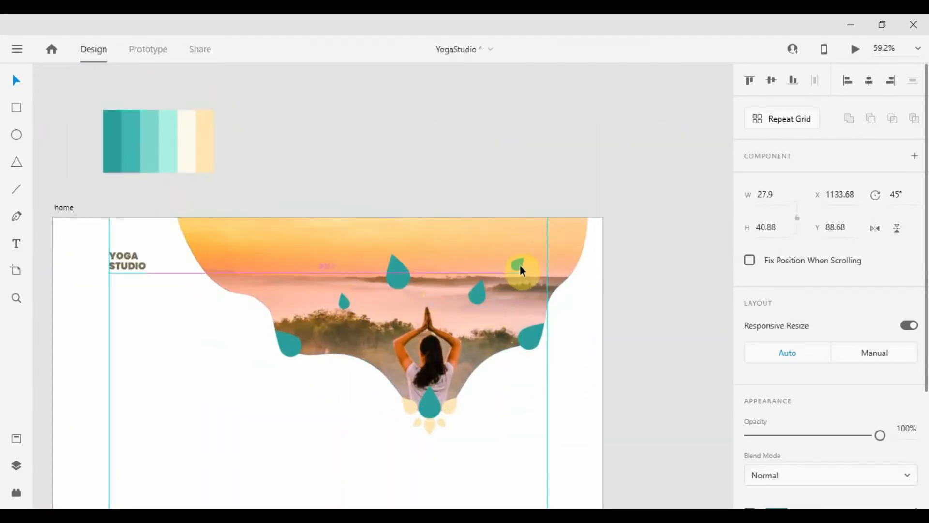
left_click_drag(520, 265, 524, 265)
scroll(518, 267, "up", 3)
left_click_drag(525, 285, 528, 266)
scroll(538, 256, "down", 2)
Select the four sky drops and eyedrop white into their fill
left_click(543, 250)
left_click(484, 288, "shift")
left_click(381, 265, "shift")
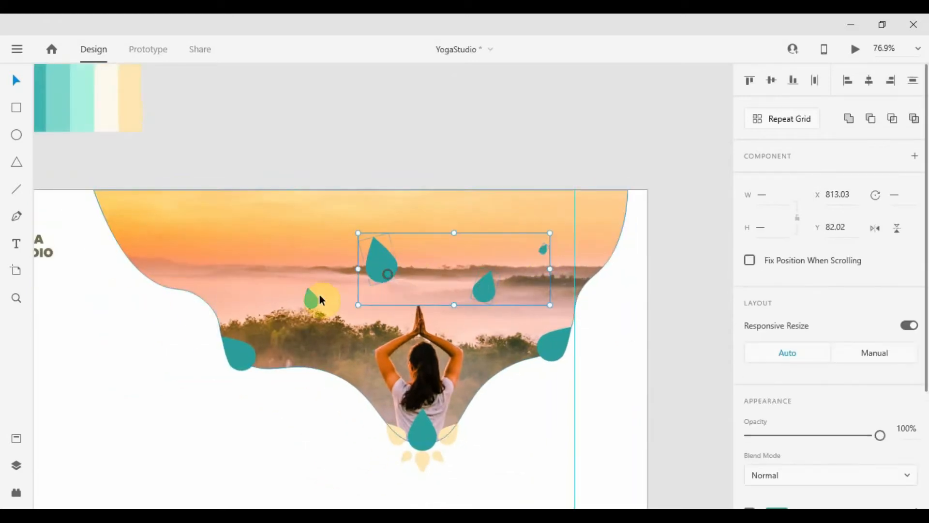
left_click(312, 299, "shift")
key("i")
left_click(520, 406)
left_click(520, 407)
scroll(520, 407, "down", 2)
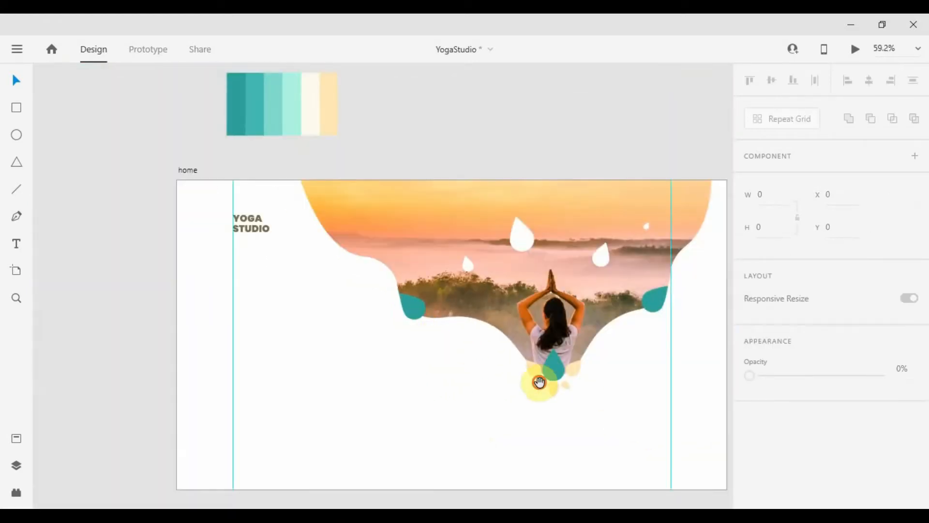
Move the colour palette image beside the teal drops for reference
left_click_drag(513, 382, 443, 354)
left_click(348, 280)
scroll(352, 296, "up", 3)
left_click_drag(397, 214, 518, 354)
scroll(796, 383, "down", 3)
scroll(796, 383, "up", 1)
scroll(446, 327, "down", 4)
left_click_drag(692, 450, 429, 413)
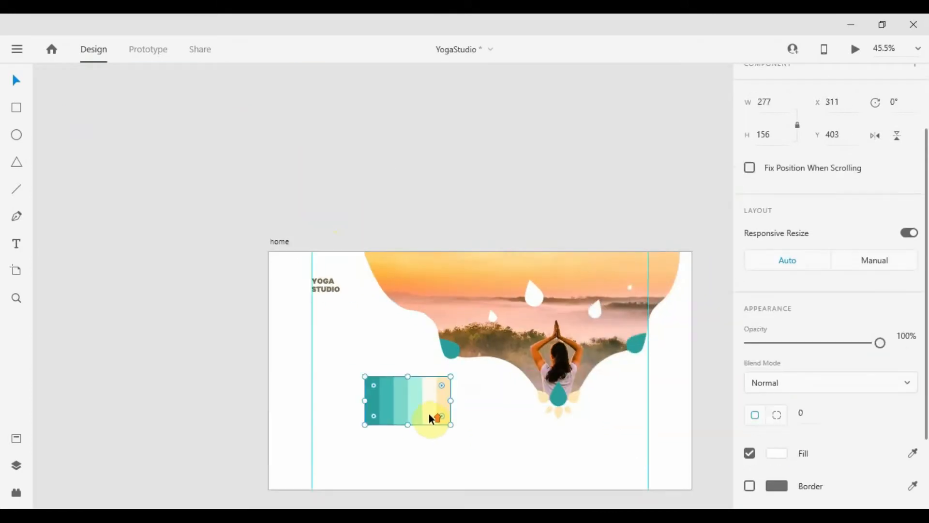
scroll(428, 413, "up", 5)
left_click_drag(513, 339, 430, 259)
left_click(430, 99)
Give the left teal drop a linear gradient from light #6CF1E1 to #32AE9F
left_click(777, 421)
left_click(610, 274)
left_click(602, 309)
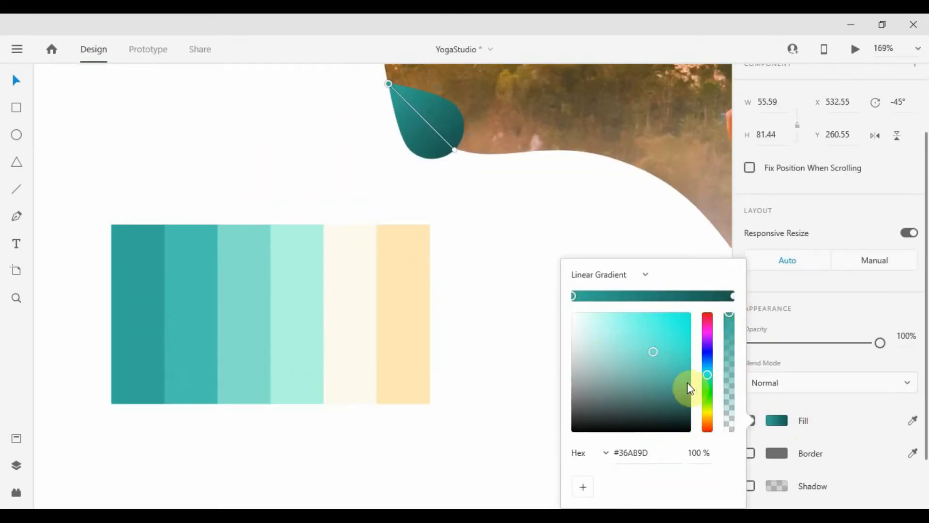
left_click(732, 296)
left_click_drag(644, 341, 640, 323)
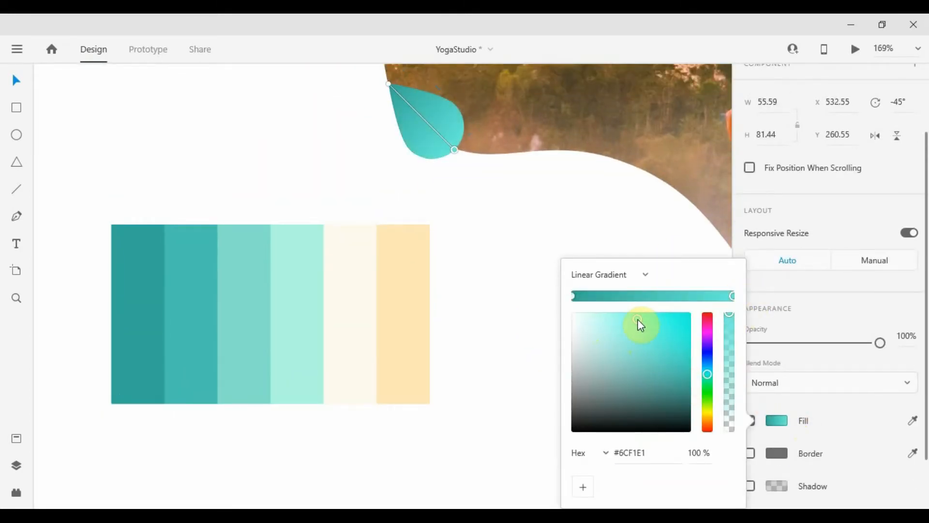
left_click(656, 350)
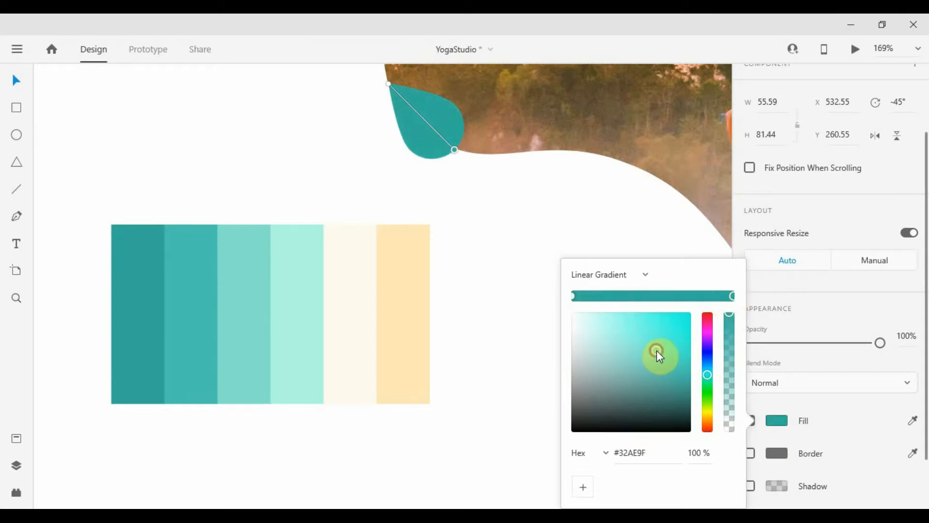
left_click(632, 315)
left_click(590, 196)
Copy the drop's teal gradient appearance and paste it onto the centre and right drops
scroll(590, 197, "down", 5)
right_click(408, 196)
left_click(442, 104)
scroll(557, 245, "up", 5)
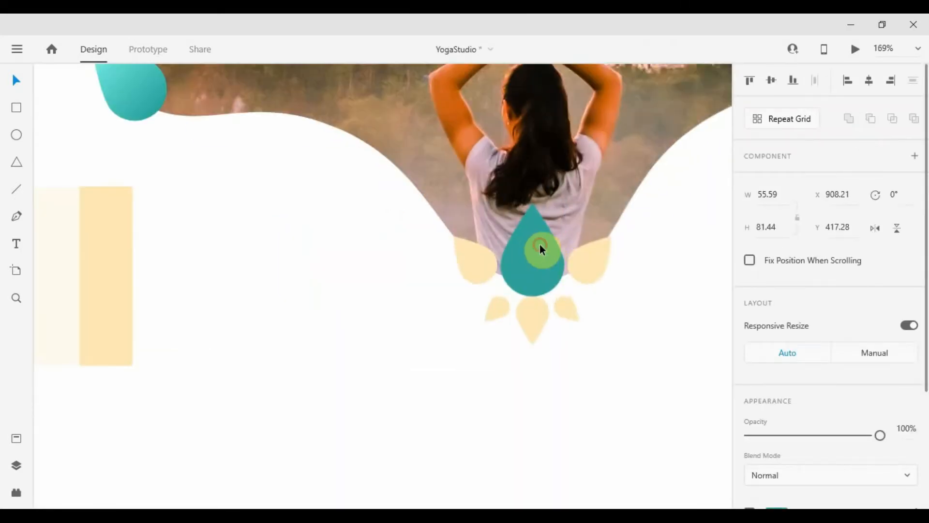
right_click(541, 246)
left_click(576, 147)
left_click_drag(642, 244, 464, 420)
right_click(649, 234)
left_click(702, 136)
left_click(620, 315)
scroll(581, 329, "down", 2)
Give the left lotus petal a linear gradient ending in light cream
left_click_drag(160, 339, 340, 342)
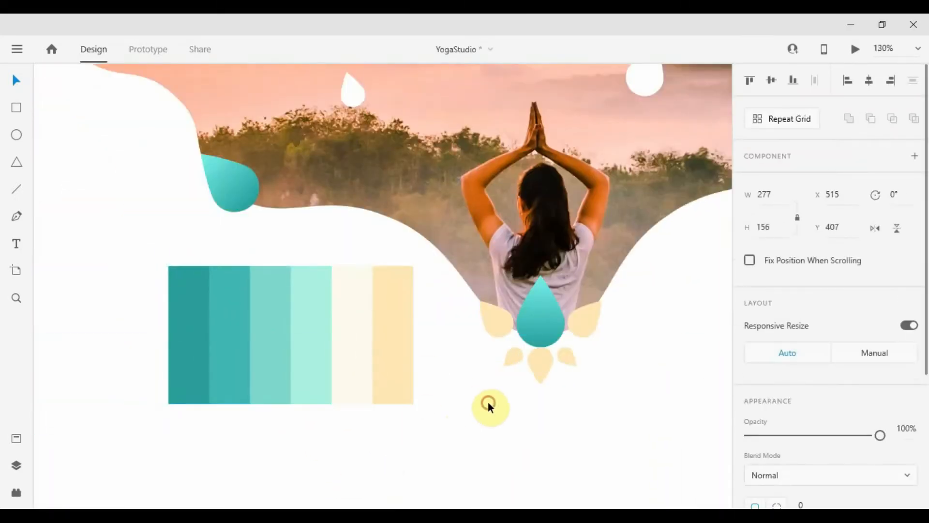
left_click(497, 320)
scroll(791, 373, "down", 1)
scroll(793, 376, "down", 3)
left_click(776, 354)
left_click(613, 246)
left_click(606, 282)
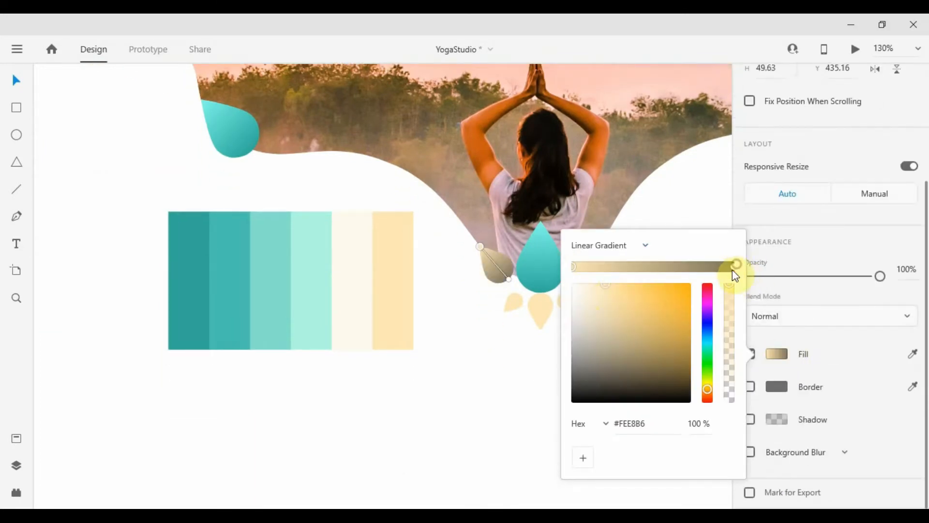
left_click(733, 271)
left_click(600, 289)
Copy the petal's cream gradient and paste it onto the other lotus petals
scroll(547, 295, "up", 3)
scroll(545, 293, "down", 2)
right_click(488, 254)
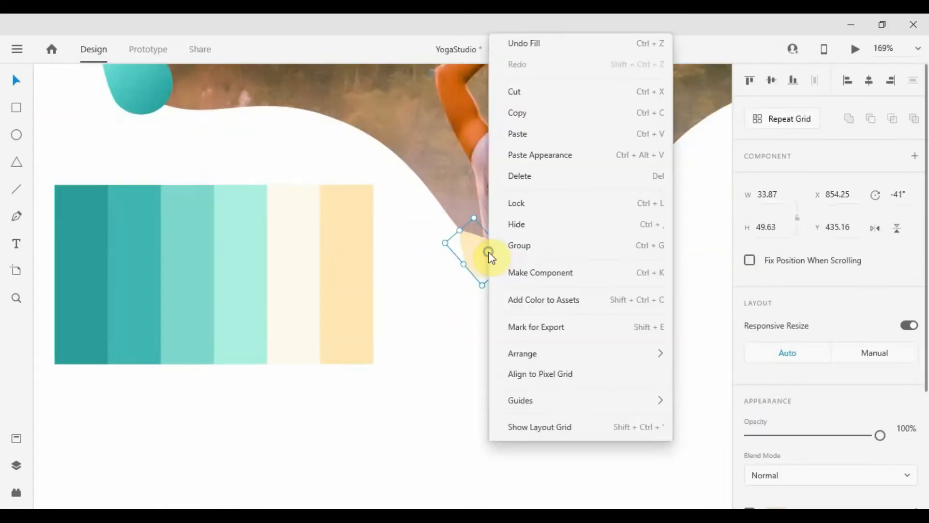
left_click(517, 95)
left_click(538, 309)
left_click(506, 300, "shift")
left_click(572, 302, "shift")
right_click(592, 257)
left_click(639, 136)
left_click(668, 289)
scroll(663, 291, "down", 5)
left_click_drag(649, 313, 566, 410)
left_click(432, 378)
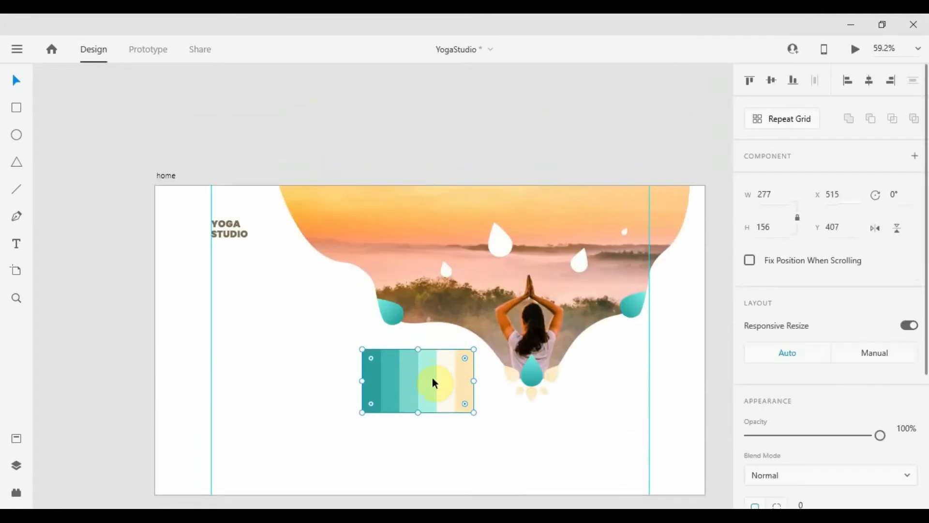
Cut the palette image and paste it above the artboard
key("ctrl+x")
key("ctrl+v")
scroll(382, 346, "down", 1)
scroll(385, 349, "down", 2)
scroll(446, 333, "up", 2)
Duplicate the curved photo shape, fill it solid grey, and send it behind the photo
double_click(306, 217)
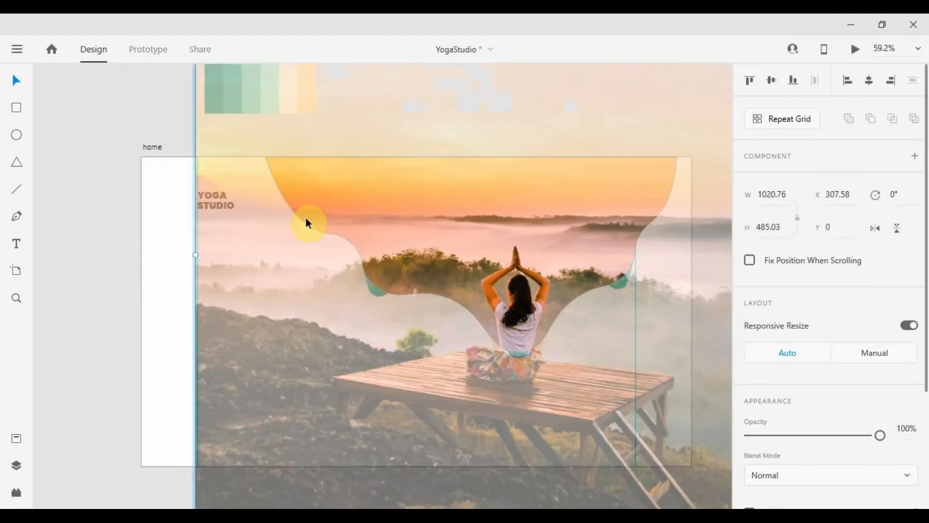
left_click(193, 242)
left_click(339, 227)
left_click(183, 242)
left_click(351, 241)
key("ctrl+c")
key("ctrl+v")
left_click_drag(442, 230, 387, 320)
scroll(778, 334, "down", 3)
left_click(776, 356)
left_click_drag(588, 290, 537, 296)
left_click_drag(425, 356, 481, 265)
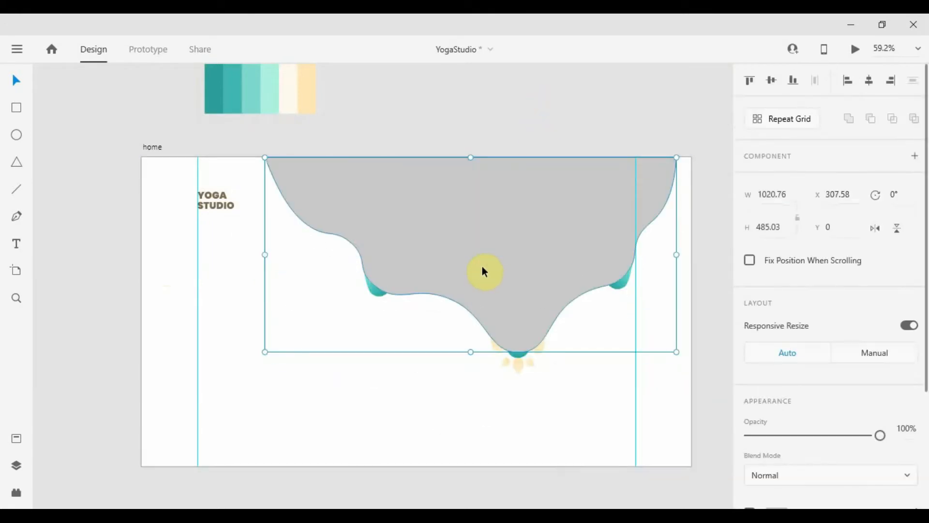
key("ctrl+shift+[")
Enlarge and reposition the grey backing shape behind the photo
left_click_drag(264, 351, 249, 357)
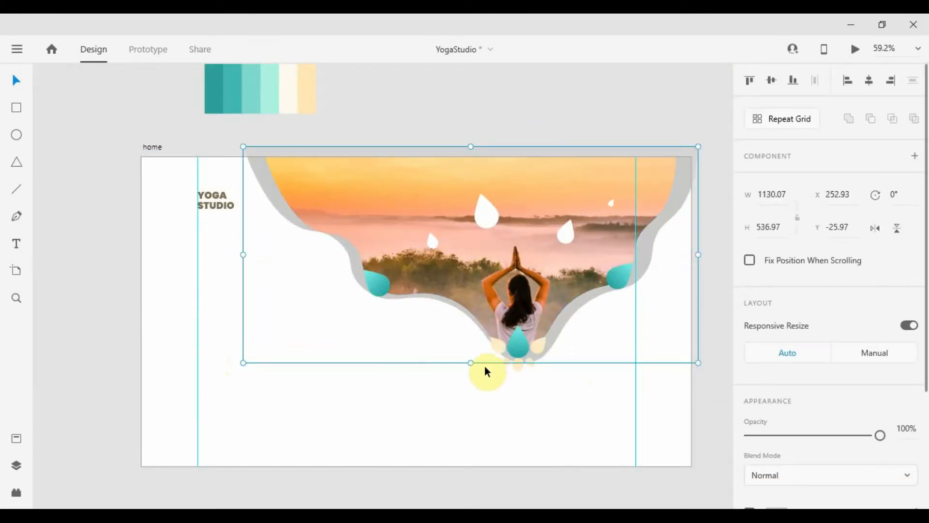
left_click_drag(471, 362, 471, 355)
key("ctrl+z")
scroll(571, 362, "up", 5)
scroll(561, 358, "up", 1)
scroll(561, 358, "left", 2)
left_click_drag(570, 323, 541, 300)
scroll(541, 300, "down", 3)
scroll(541, 300, "left", 2)
Move the whole lotus, centre drop and petals, down about 48 px
left_click(512, 288)
left_click(445, 287, "shift")
left_click(570, 282, "shift")
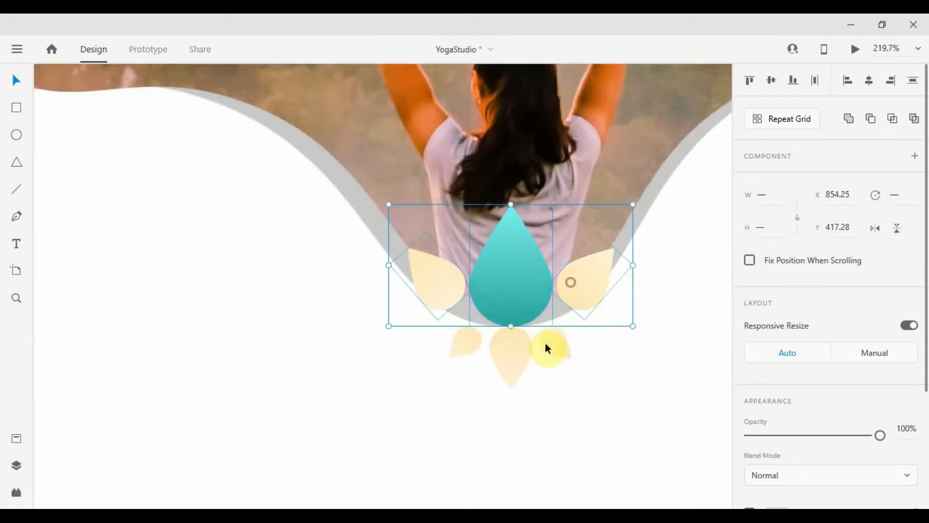
left_click(551, 342, "shift")
left_click(511, 347, "shift")
left_click(475, 346, "shift")
left_click_drag(475, 345, 475, 368)
scroll(475, 369, "down", 5)
left_click(578, 359)
left_click_drag(550, 382, 602, 326)
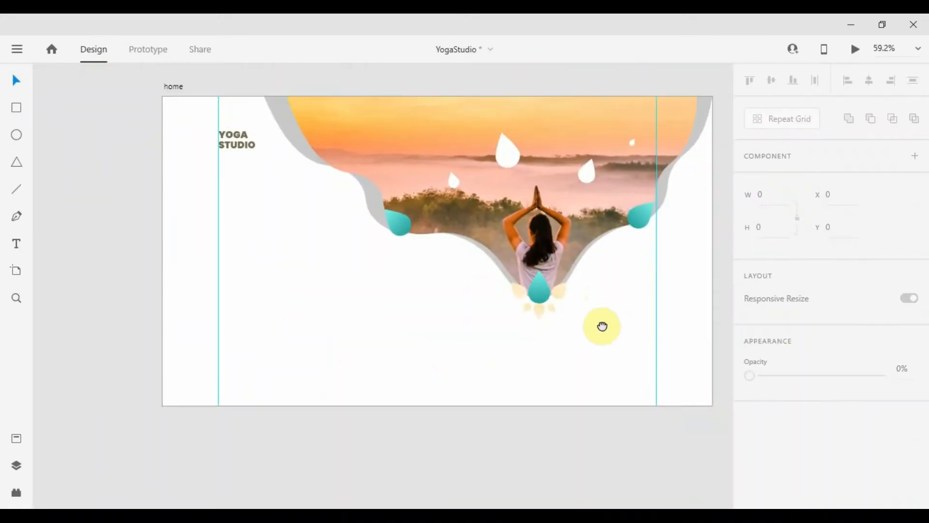
Paste the cream gradient onto the grey shape and fade its top to transparent
left_click(327, 184)
right_click(565, 191)
left_click(289, 139)
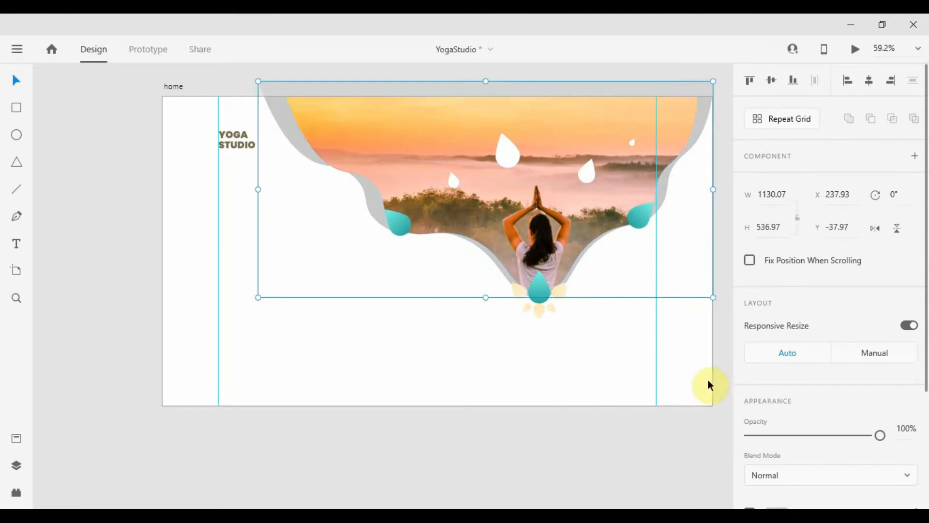
scroll(774, 377, "down", 4)
right_click(663, 186)
left_click(716, 136)
left_click(776, 354)
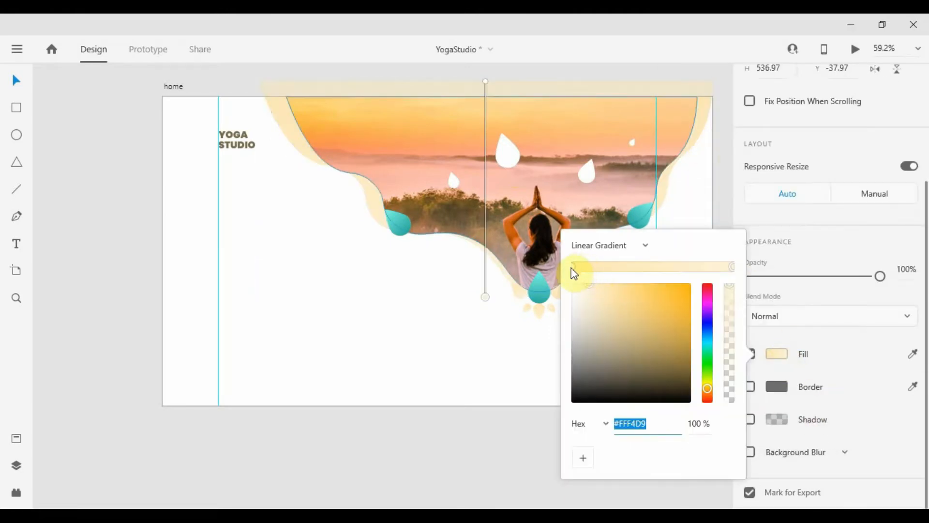
left_click_drag(730, 287, 736, 336)
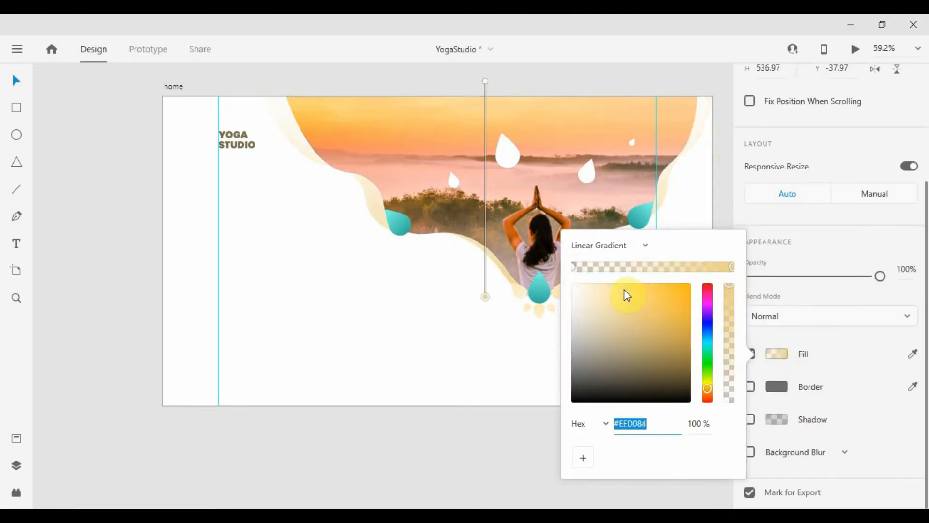
left_click(521, 352)
scroll(508, 340, "down", 1)
scroll(313, 146, "up", 1)
left_click(628, 322)
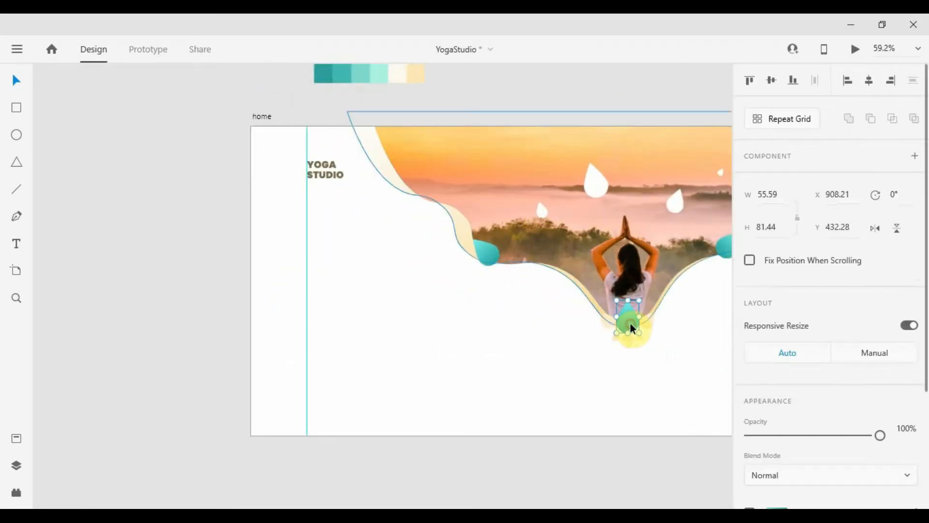
Paste a shrunken copy of the centre teal drop above YOGA STUDIO and group them
key("ctrl+c")
scroll(283, 125, "up", 5)
key("ctrl+v")
left_click_drag(453, 323, 463, 208)
left_click_drag(502, 144, 481, 186)
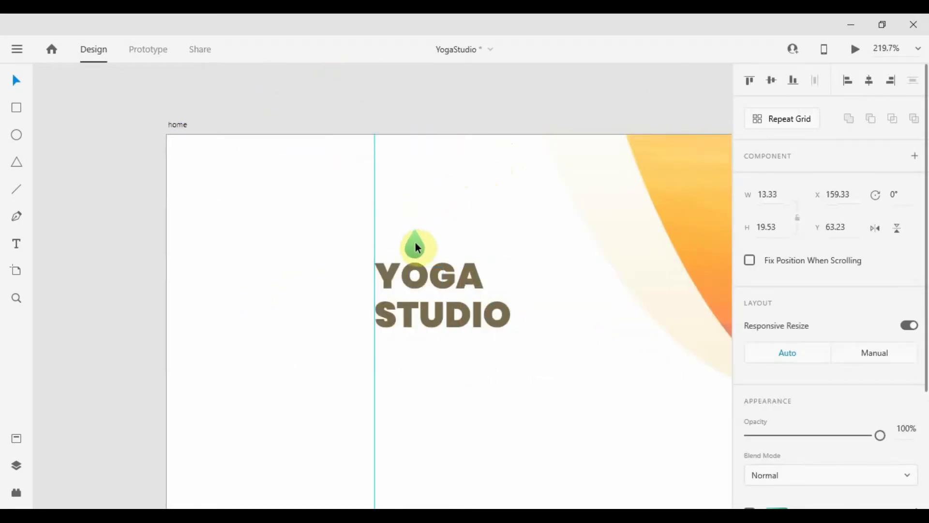
scroll(416, 247, "up", 3)
key("Left")
key("Escape")
scroll(435, 300, "down", 8)
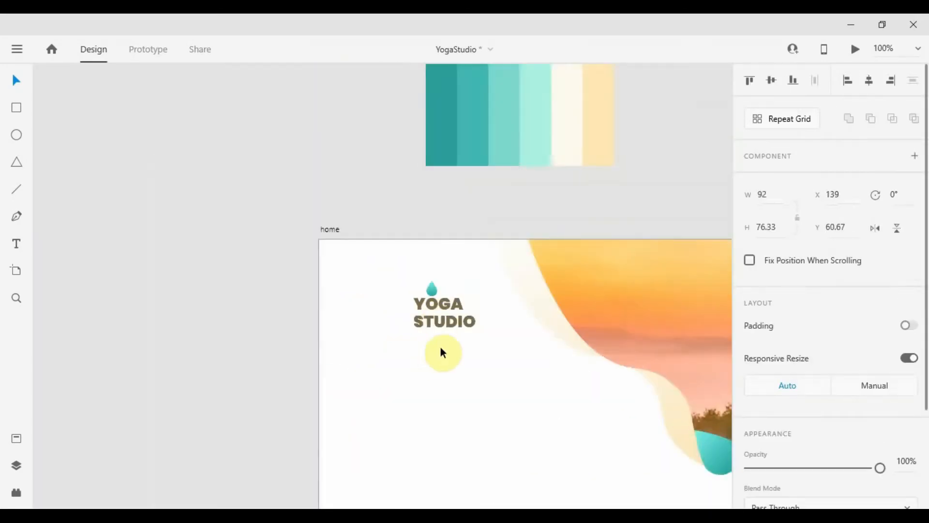
scroll(310, 342, "down", 2)
left_click(310, 342)
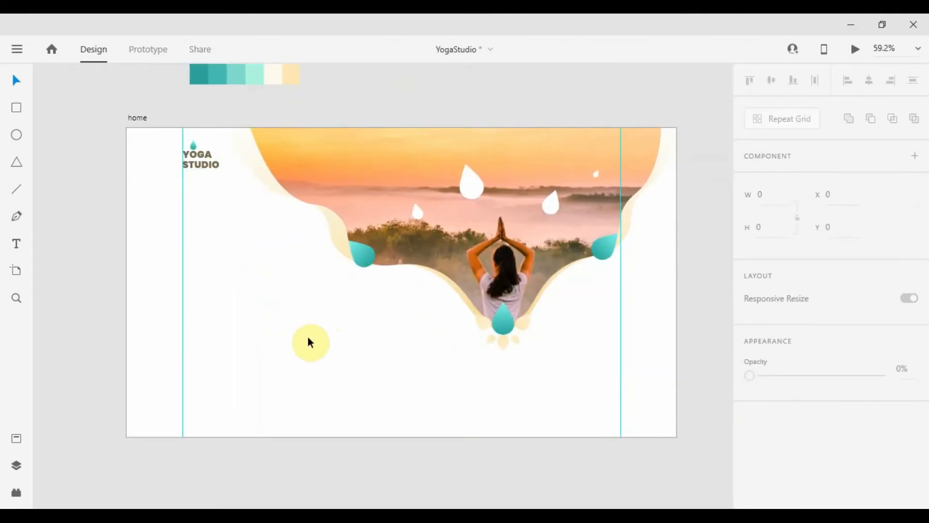
key("ctrl+1")
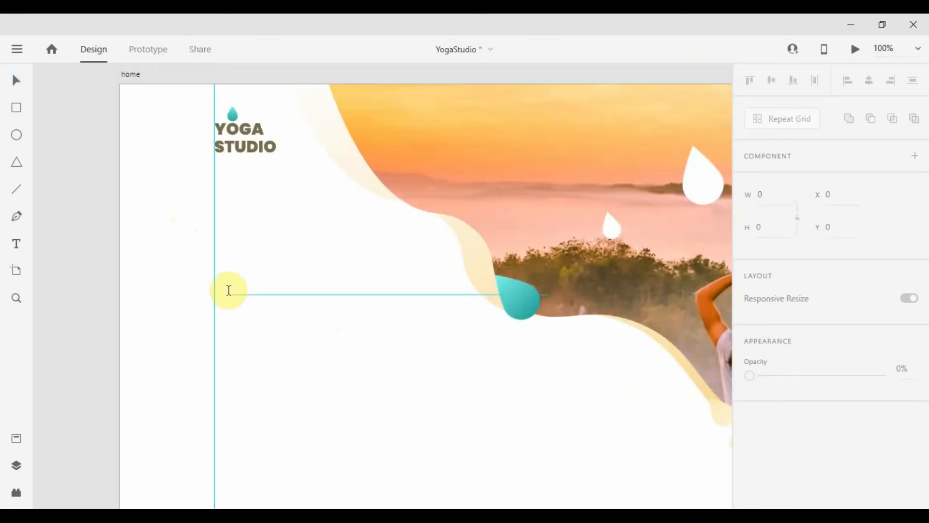
Add the 'Embrace Mind & Body' heading at size 88, line spacing 77, coloured teal from the palette
left_click(229, 290)
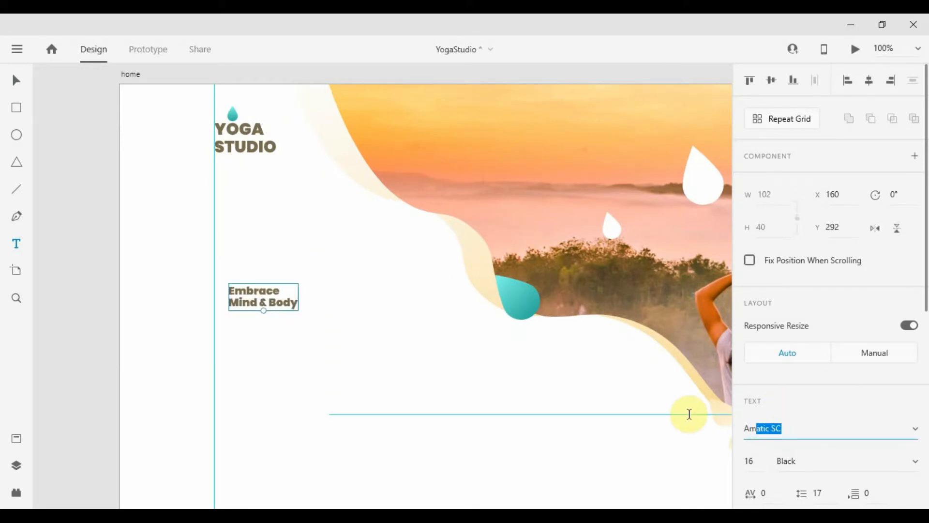
key("Return")
left_click(817, 493)
type("77")
key("Return")
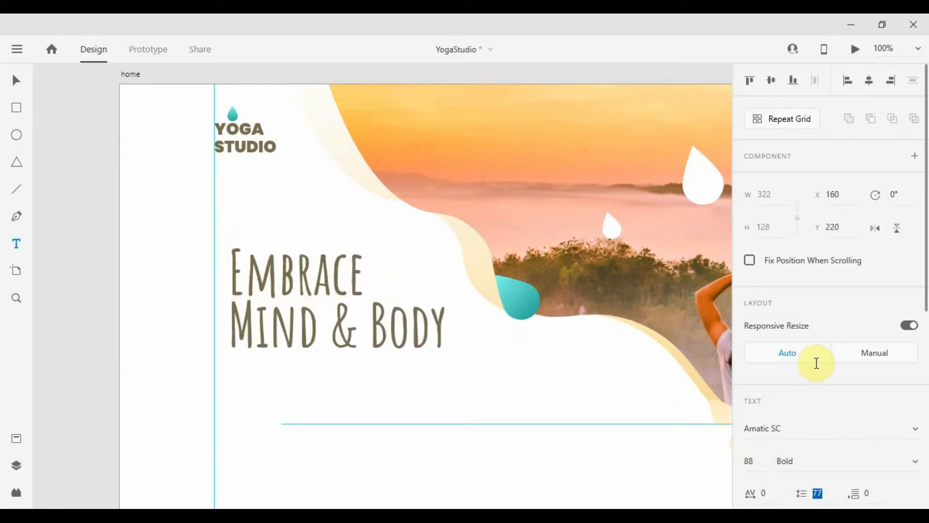
key("ctrl+0")
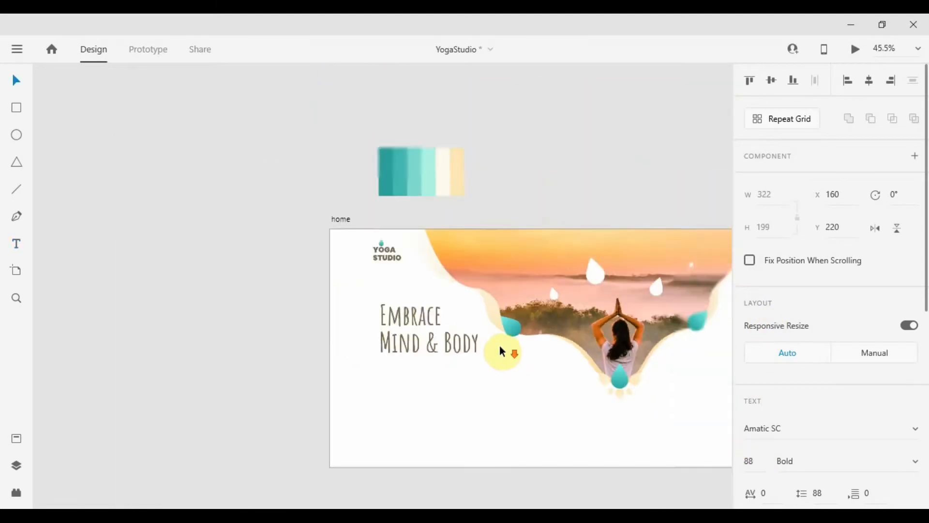
scroll(904, 431, "down", 10)
left_click(912, 440)
left_click(323, 86)
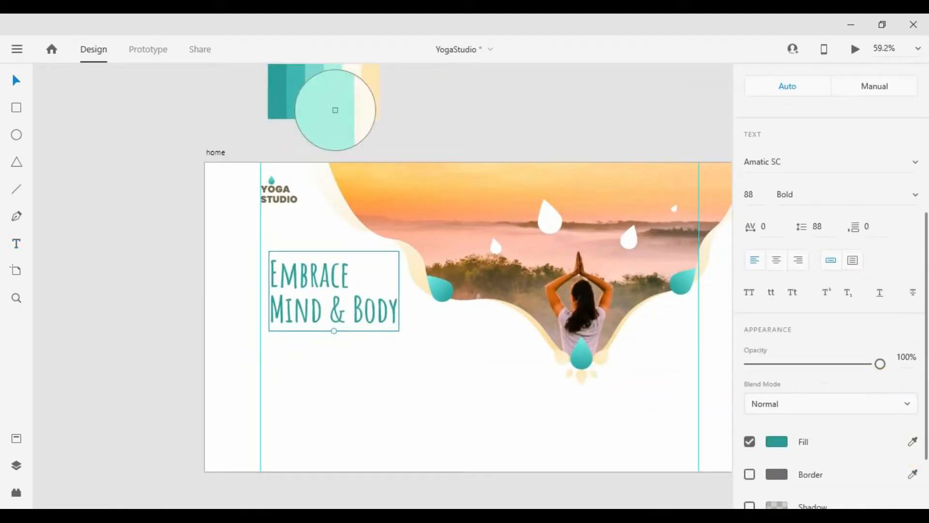
scroll(324, 315, "up", 3)
Add a text box under the heading and colour its text darker brown
left_click(301, 339)
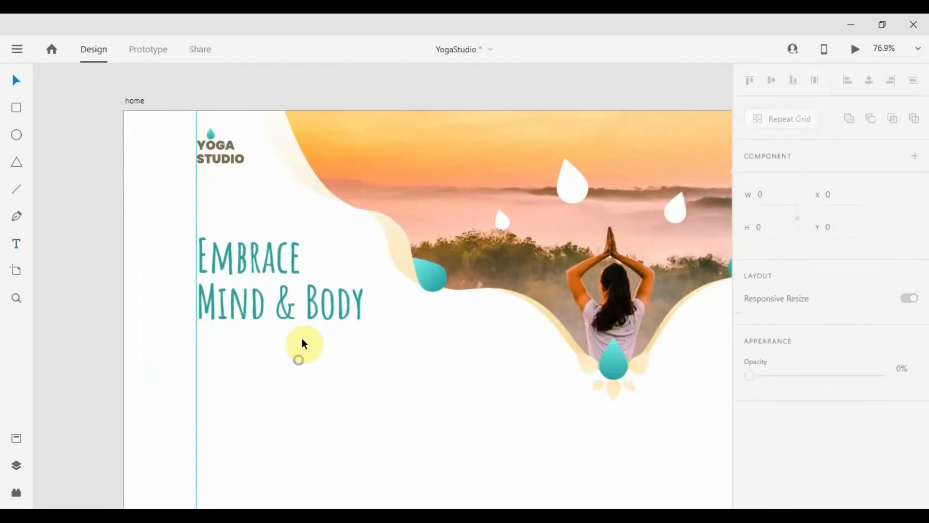
key("t")
left_click_drag(196, 331, 378, 367)
type("asdf")
scroll(760, 338, "down", 3)
left_click(760, 326)
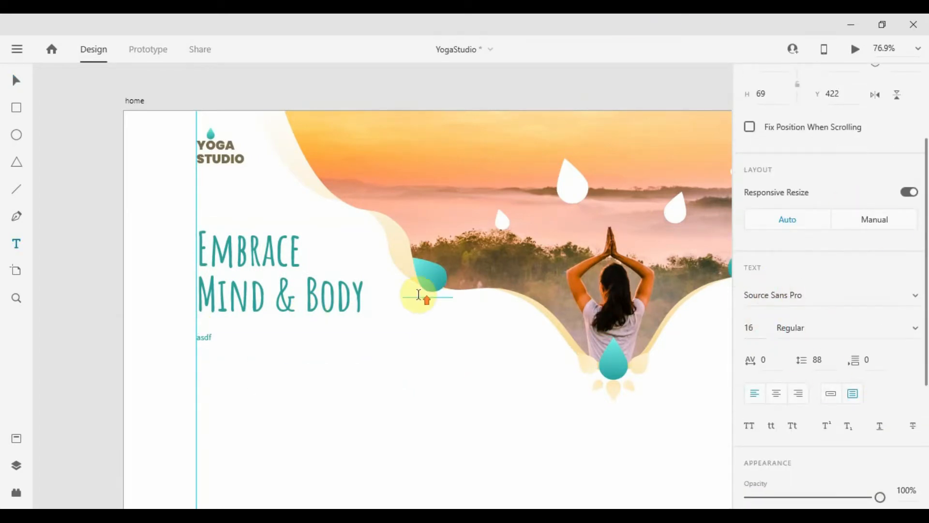
scroll(418, 293, "up", 2)
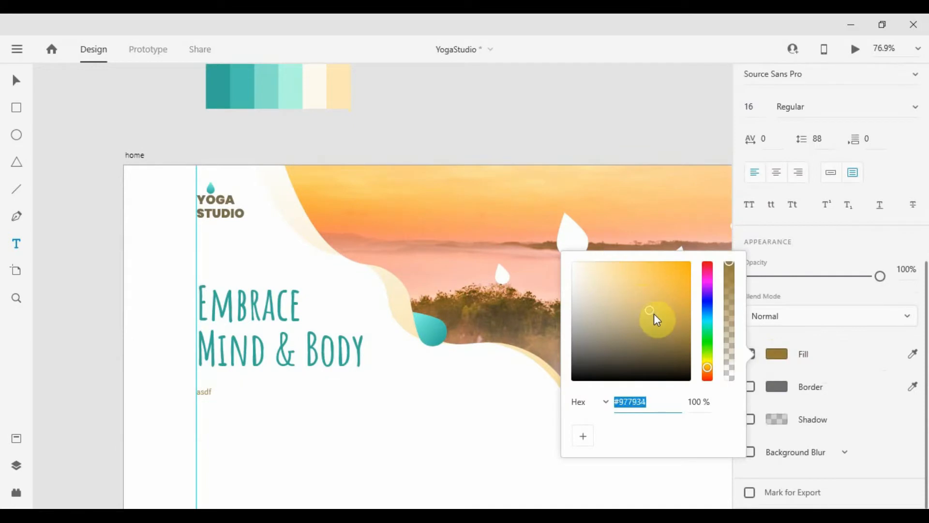
left_click_drag(654, 314, 666, 329)
left_click(428, 446)
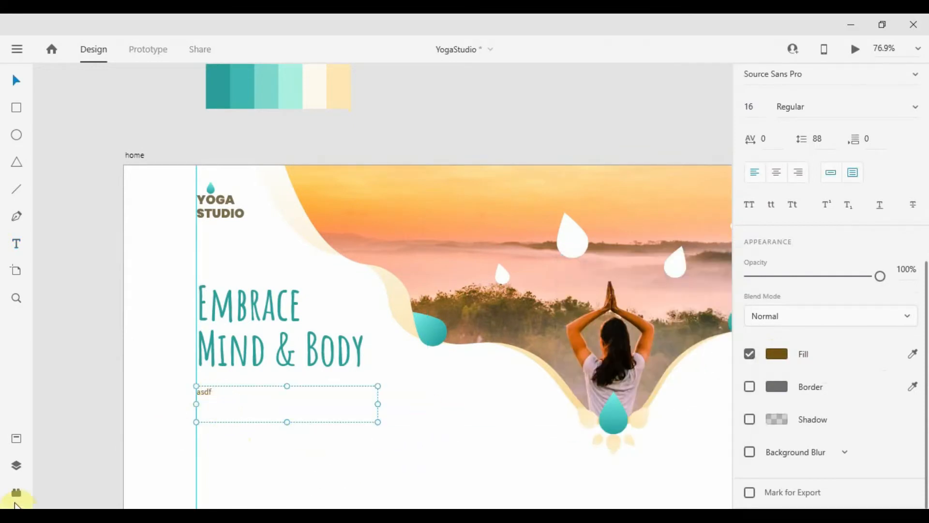
Resize the box and fill it with three lines of height-trimmed Lorem Ipsum text
left_click(16, 492)
scroll(452, 438, "up", 3)
left_click(96, 263)
left_click(114, 298)
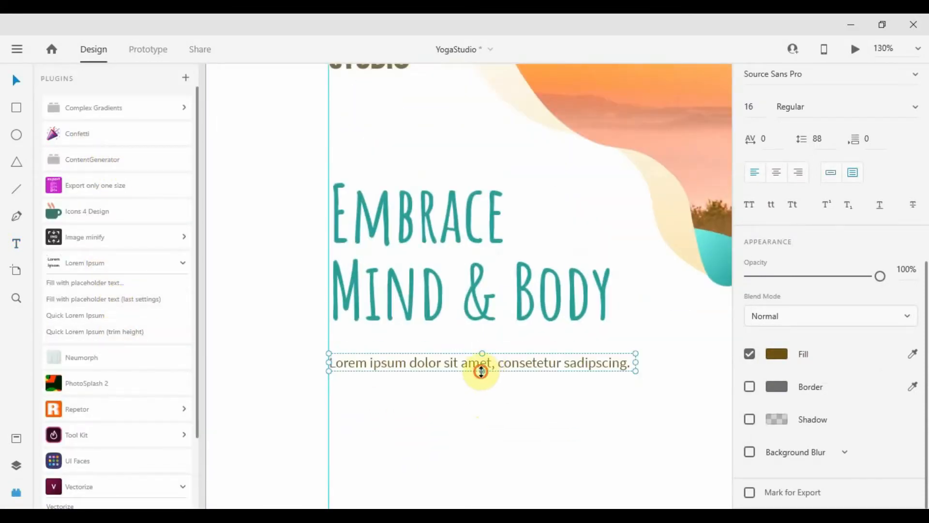
left_click_drag(481, 372, 481, 394)
left_click(119, 333)
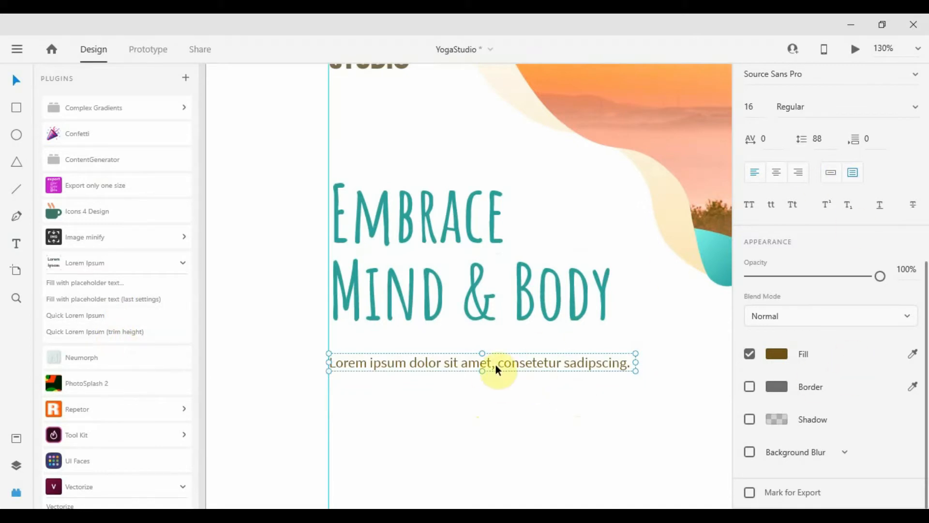
left_click(116, 332)
left_click_drag(483, 413, 483, 421)
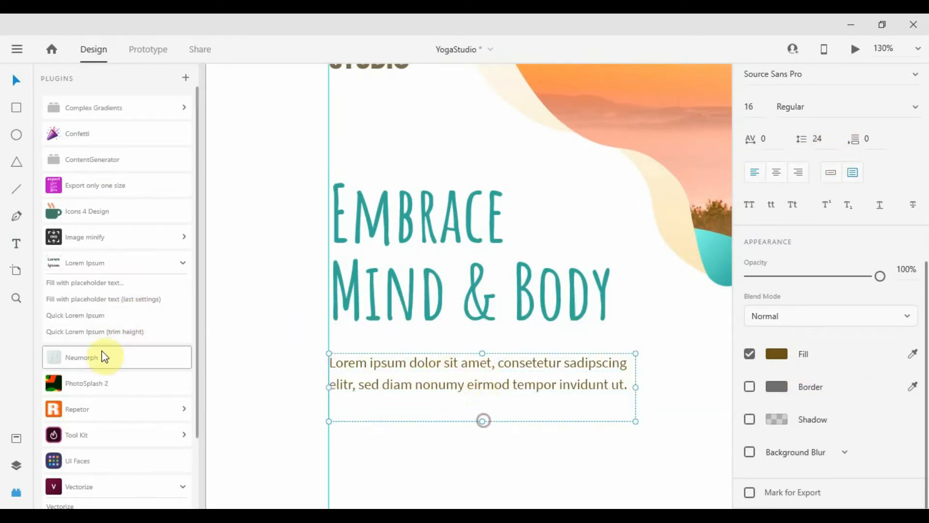
left_click(115, 284)
key("ctrl+0")
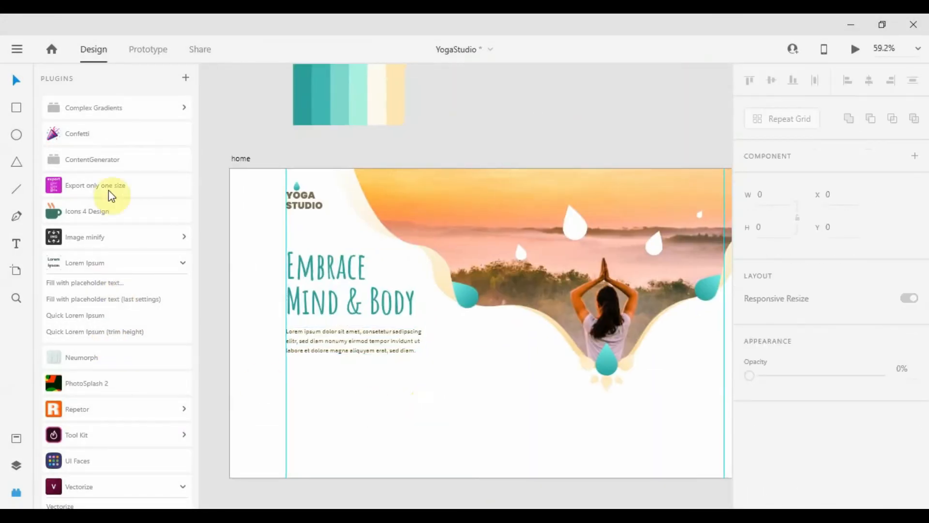
Draw a button rectangle under the paragraph with no border and a cream fill from the palette
left_click(16, 492)
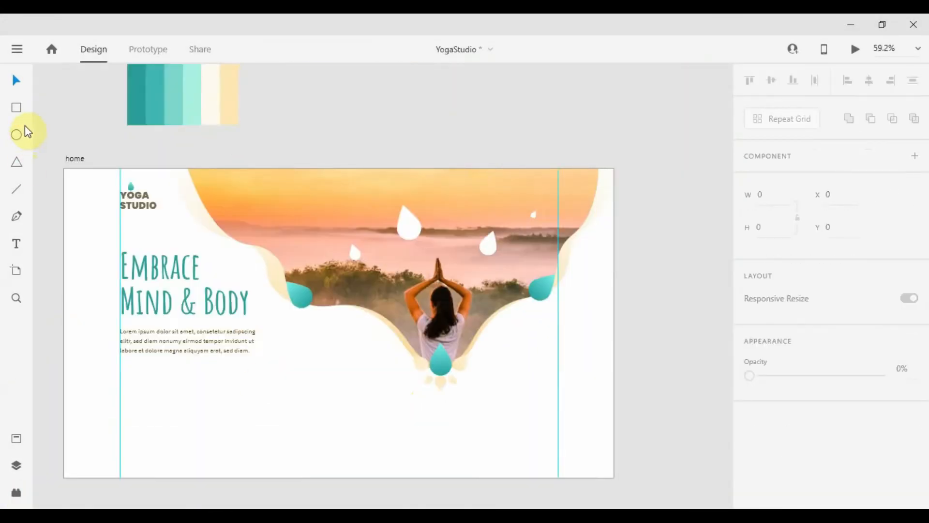
left_click(16, 109)
scroll(255, 255, "up", 2)
scroll(422, 394, "up", 5)
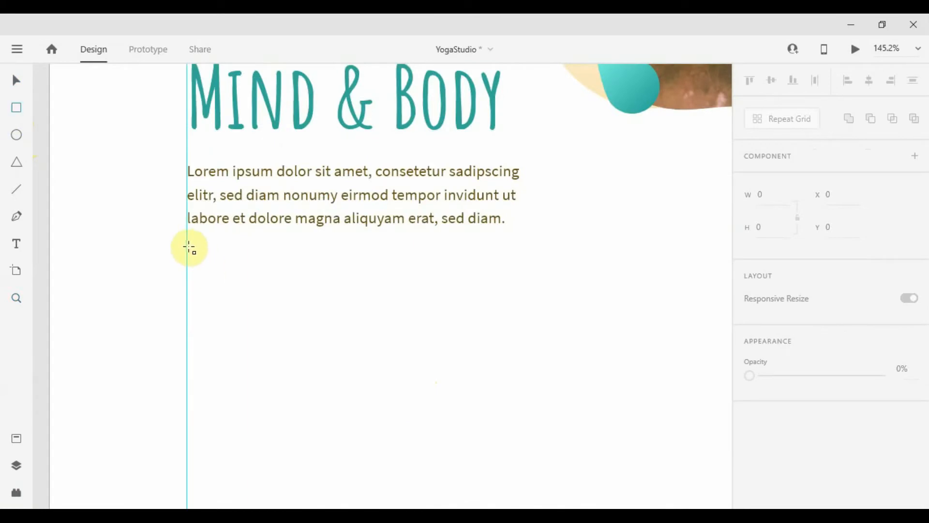
left_click_drag(188, 252, 407, 302)
key("v")
scroll(822, 367, "down", 4)
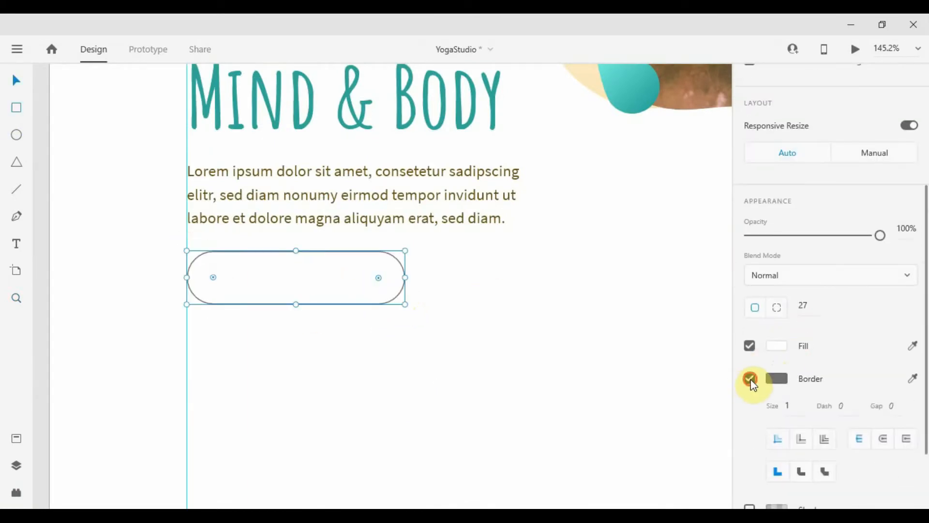
left_click(749, 380)
scroll(454, 287, "down", 8)
scroll(879, 385, "down", 4)
left_click(913, 354)
left_click(451, 149)
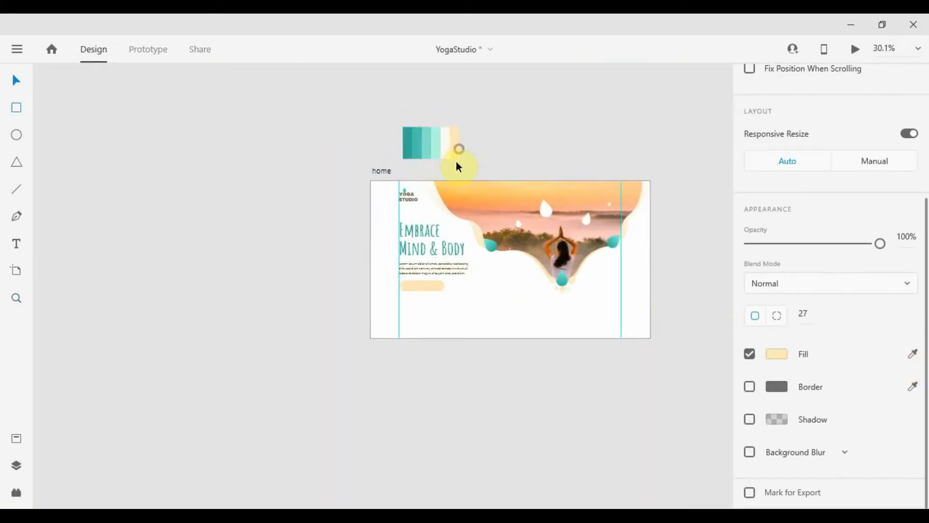
scroll(456, 268, "up", 6)
left_click_drag(518, 296, 435, 328)
Add a centred GET STARTED label, group it with the rectangle and enable padding
left_click(434, 329)
scroll(245, 359, "up", 3)
key("t")
left_click(254, 349)
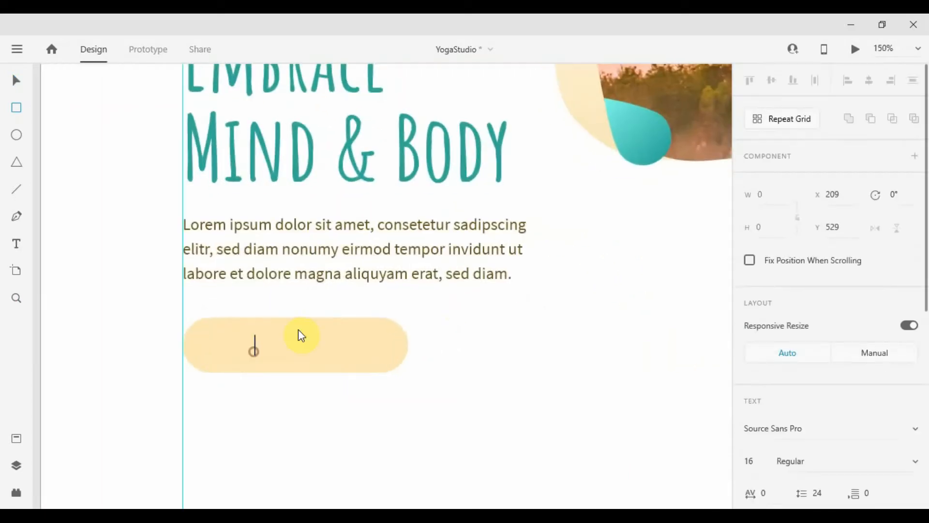
type("GET STARTED")
key("Escape")
left_click_drag(310, 350, 304, 348)
left_click(358, 346, "shift")
key("ctrl+g")
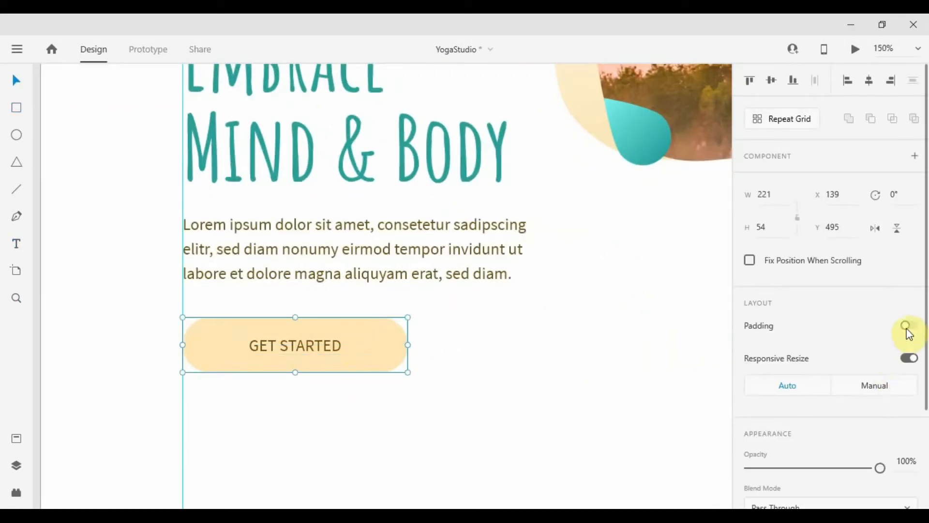
left_click(908, 325)
Edit the button label text, then move the heading, paragraph and button up together
double_click(294, 344)
double_click(293, 347)
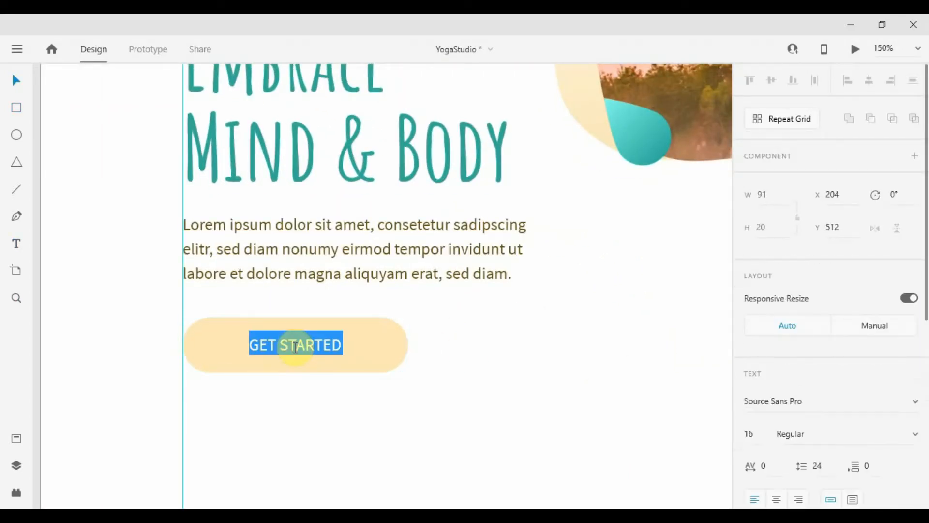
type("SIGN")
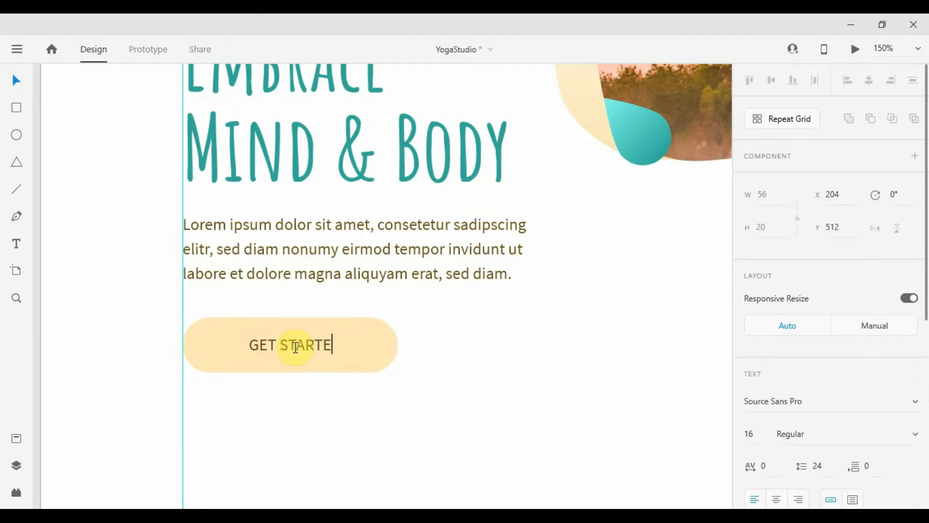
left_click(568, 369)
scroll(568, 369, "down", 3)
left_click_drag(568, 369, 311, 247)
left_click(318, 213, "shift")
left_click_drag(318, 213, 321, 200)
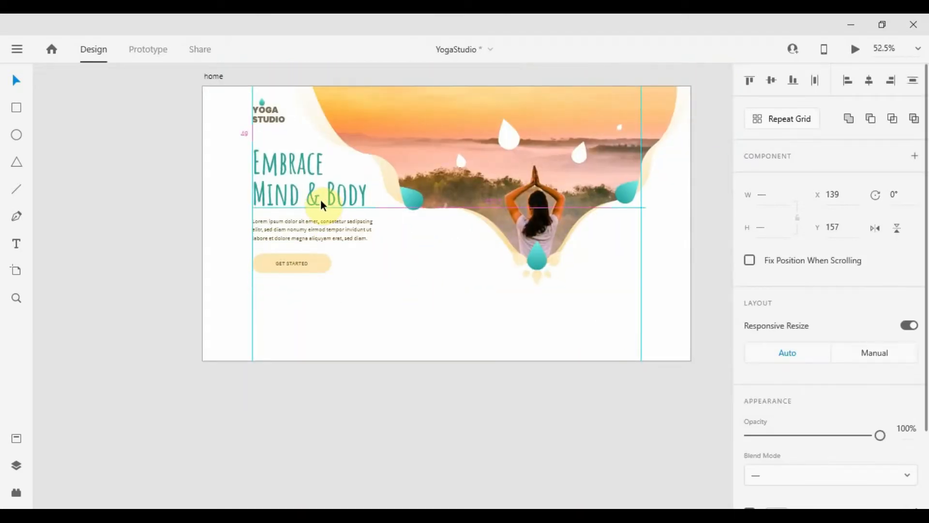
Drag the home artboard's bottom edge down to lengthen the page
left_click(472, 304)
scroll(472, 303, "down", 1)
scroll(472, 303, "down", 2)
scroll(432, 292, "up", 4)
left_click_drag(431, 291, 338, 267)
double_click(377, 296)
left_click_drag(394, 348, 387, 490)
scroll(376, 235, "up", 4)
left_click(376, 232)
scroll(376, 232, "up", 3)
left_click(456, 114)
Enlarge the teal drop to 402 wide, rotate it 33 degrees and align it to the left guide
left_click(486, 234)
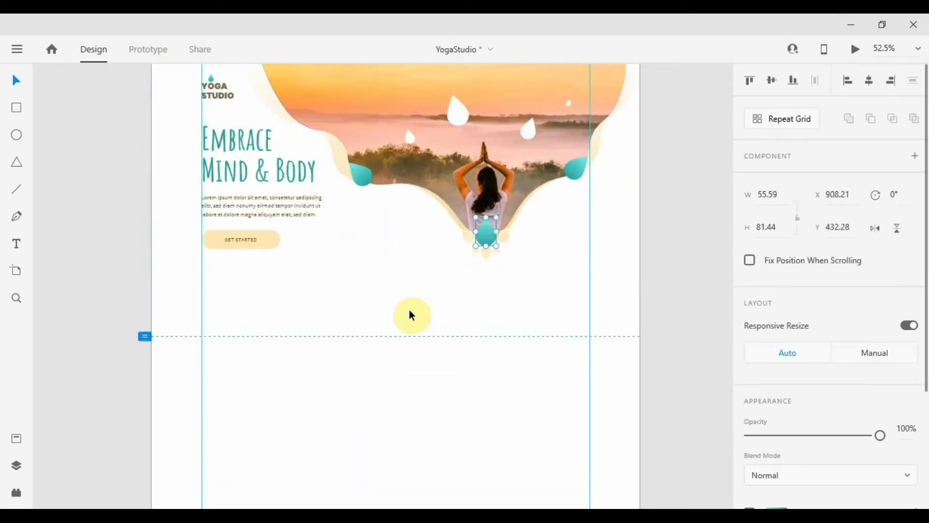
left_click(409, 312)
scroll(410, 311, "down", 5)
left_click(486, 165)
left_click_drag(284, 267, 305, 322)
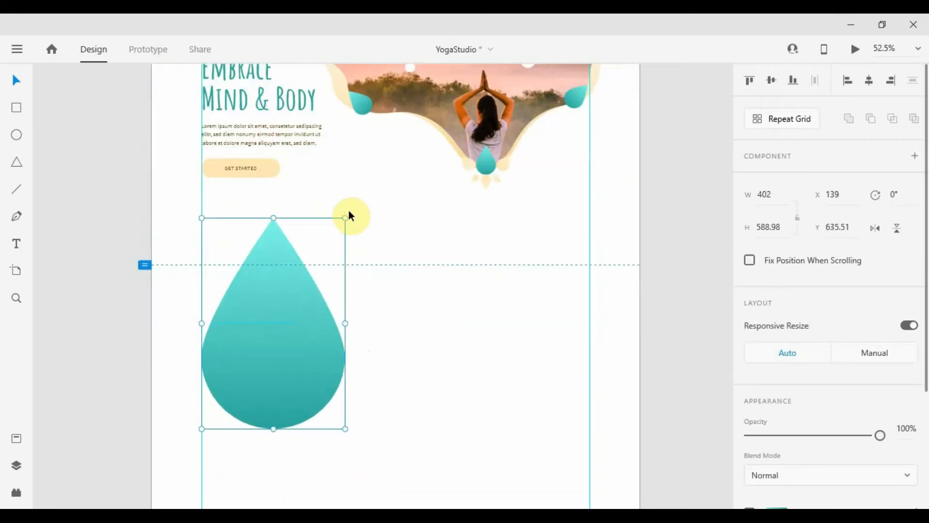
left_click_drag(348, 214, 382, 278)
left_click_drag(264, 319, 354, 313)
Shrink the duplicate drop to about half, flip it horizontally and tuck it against the large drop
scroll(283, 314, "down", 2)
scroll(285, 308, "up", 1)
left_click_drag(456, 258, 420, 283)
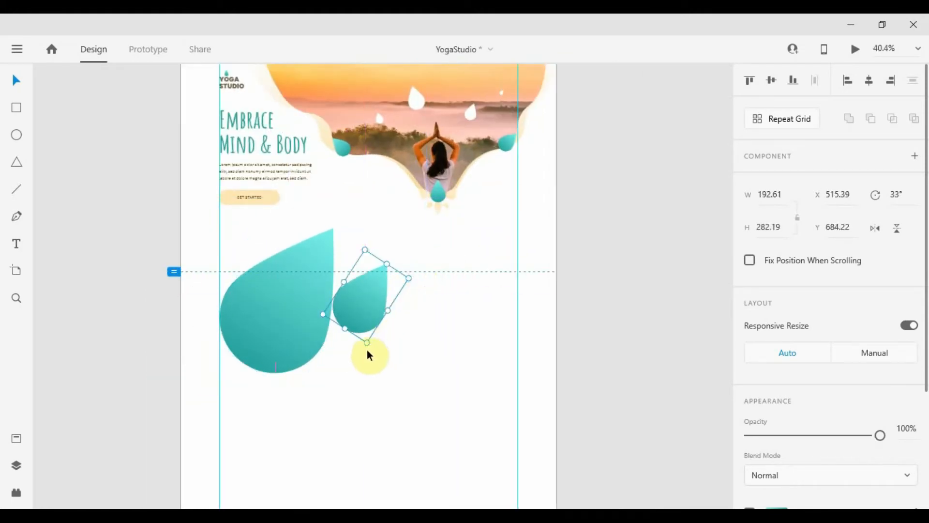
left_click(875, 228)
left_click_drag(372, 305, 342, 345)
left_click(429, 324)
left_click(254, 148)
left_click(272, 171, "shift")
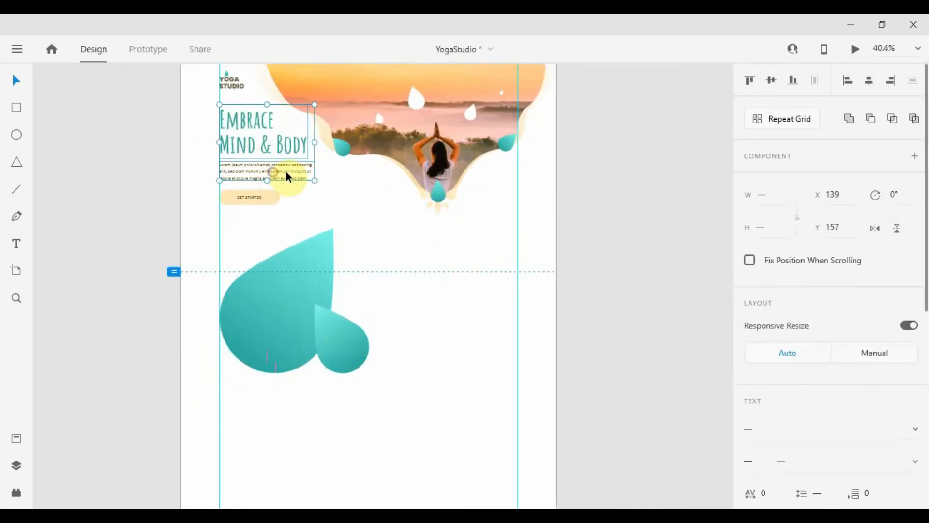
Rename the copied heading to 'About Us' and move its paragraph up closer
left_click(288, 151)
double_click(460, 296)
type("About")
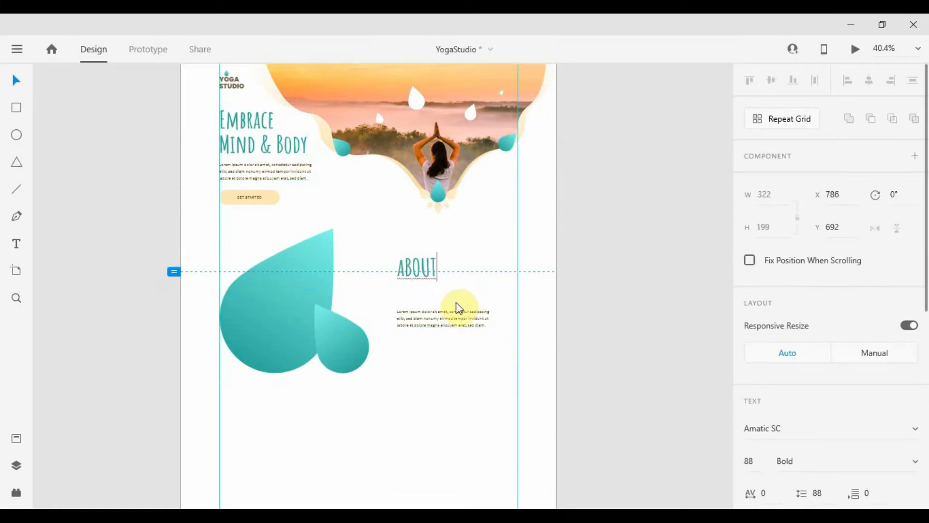
type(" Us")
left_click(442, 296)
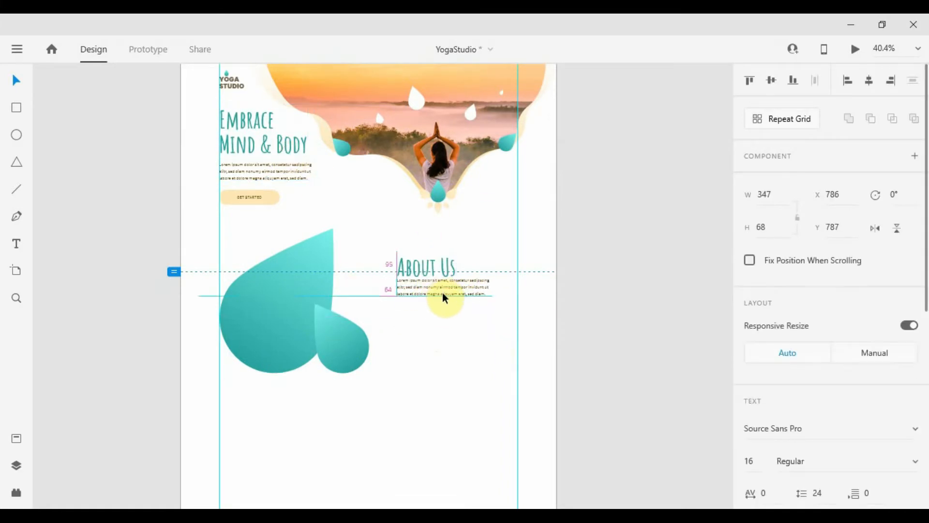
scroll(440, 291, "up", 3)
left_click(402, 241)
scroll(402, 241, "down", 3)
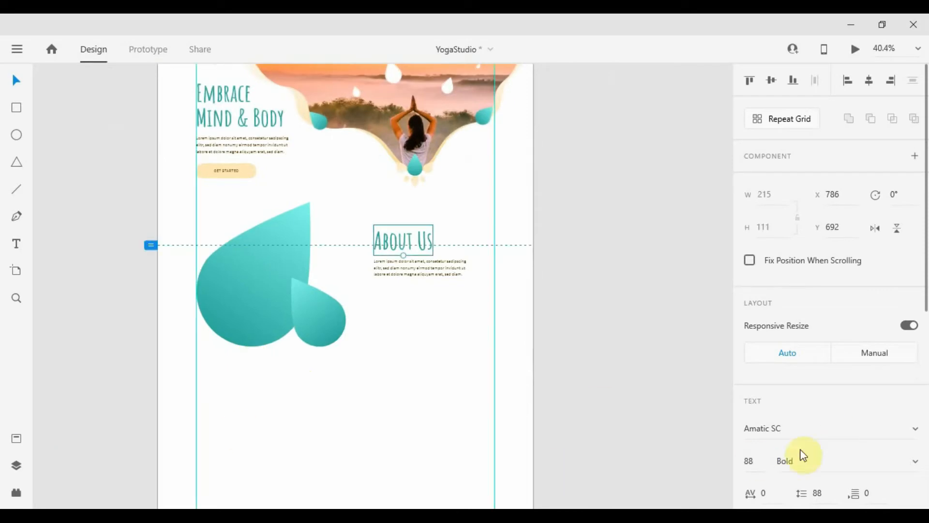
scroll(411, 295, "up", 3)
left_click(380, 207)
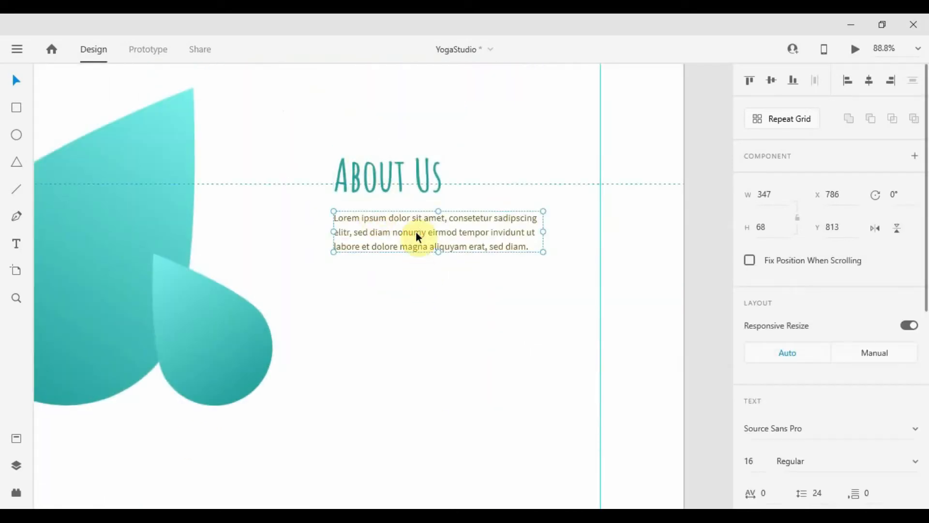
left_click_drag(416, 235, 417, 233)
Lengthen the About Us paragraph with more Lorem Ipsum placeholder text
left_click(417, 275)
scroll(481, 280, "down", 3)
left_click(460, 265)
left_click(16, 492)
left_click(107, 317)
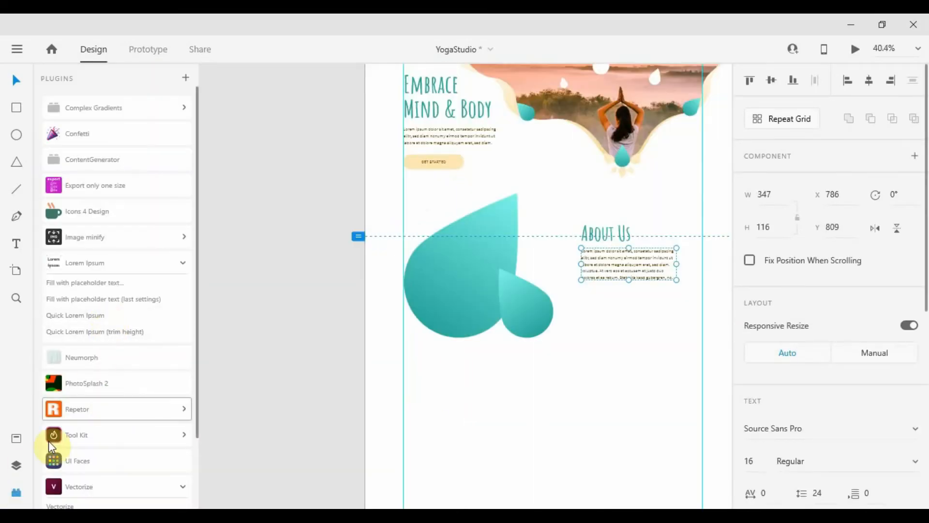
left_click(16, 492)
left_click(428, 310)
scroll(430, 279, "up", 3)
scroll(435, 274, "down", 3)
Copy a cream hero petal and paste its appearance onto the small teal drop
left_click(284, 302)
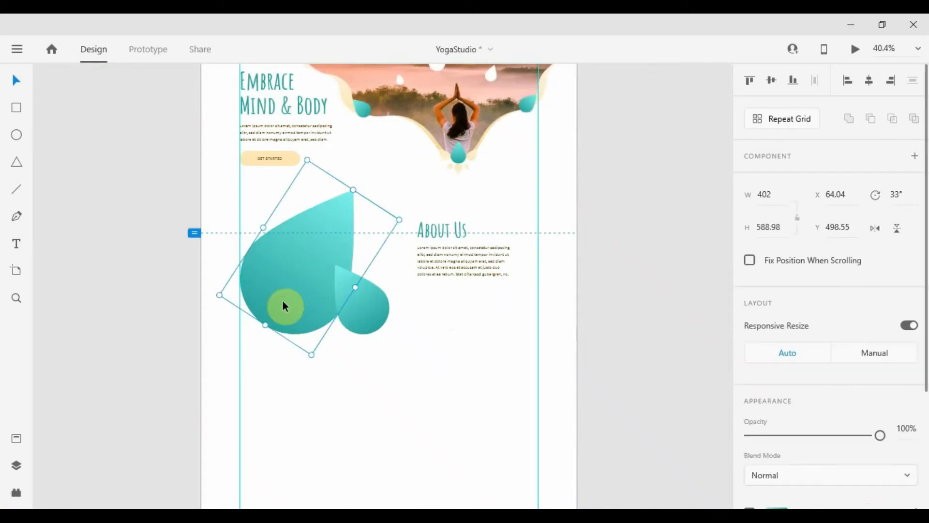
left_click(469, 308)
left_click_drag(473, 287, 495, 289)
left_click(382, 301)
left_click_drag(535, 244, 536, 312)
double_click(500, 225)
key("ctrl+c")
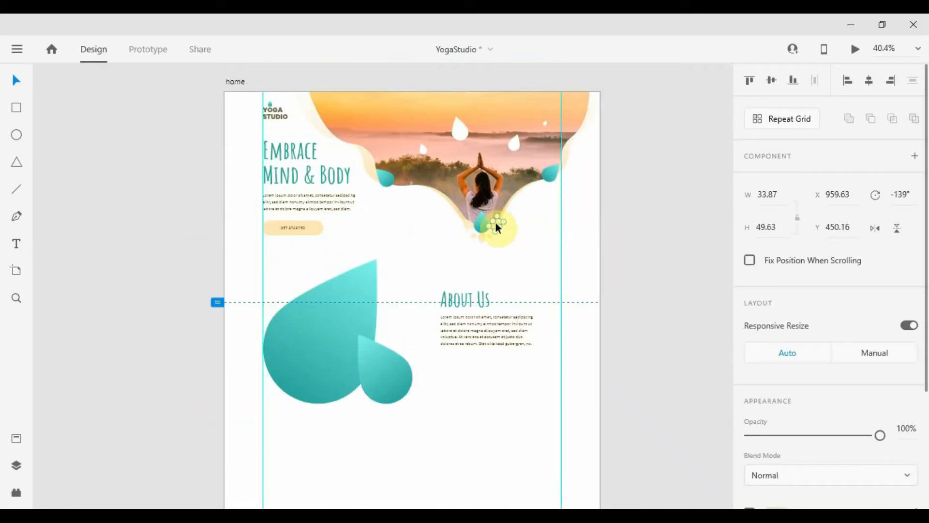
left_click(378, 380)
key("ctrl+alt+v")
left_click(379, 425)
scroll(380, 425, "up", 3)
scroll(380, 425, "down", 3)
left_click(338, 297)
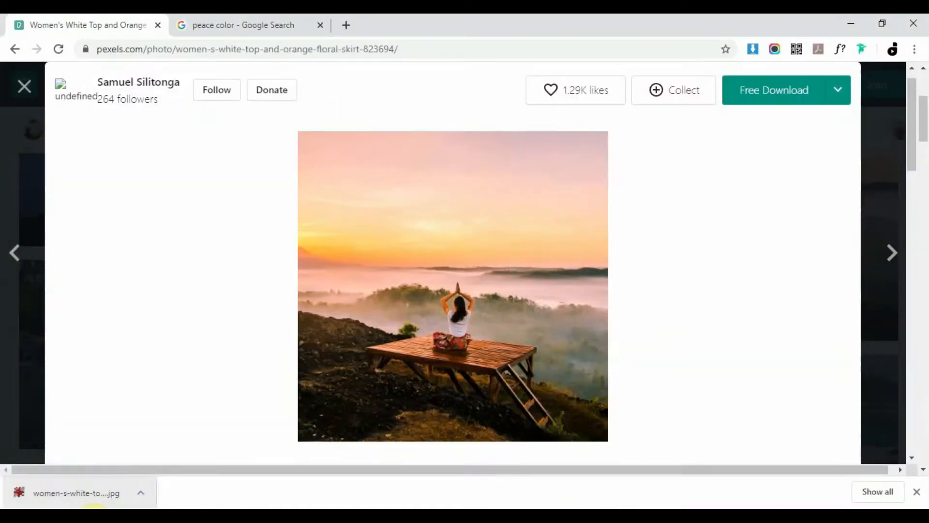
key("Escape")
Download the golden-hour photo from Pexels and drop it into the large teardrop
scroll(823, 254, "down", 5)
scroll(821, 252, "up", 10)
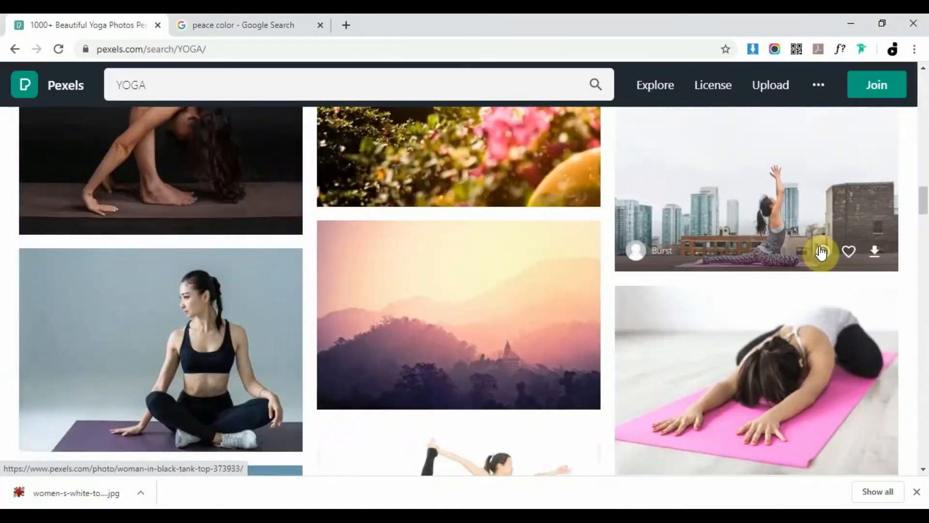
scroll(803, 263, "down", 15)
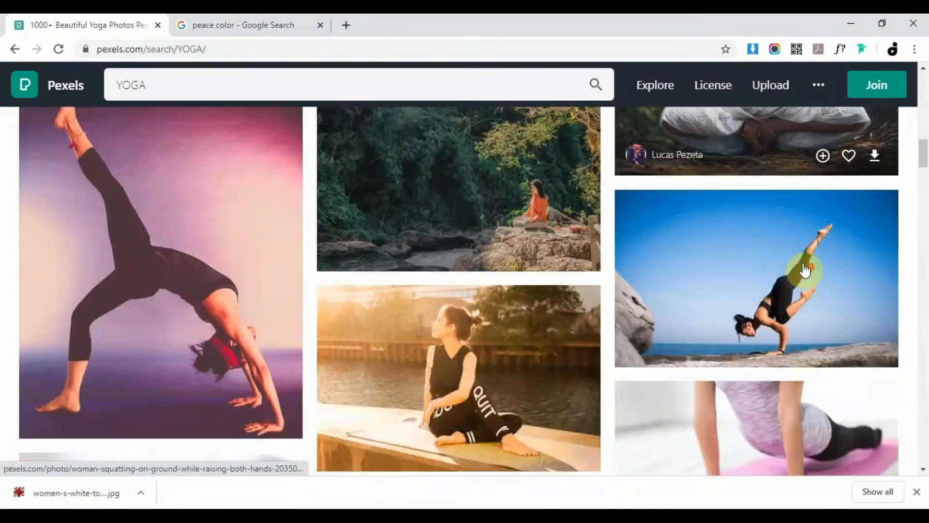
scroll(801, 254, "down", 10)
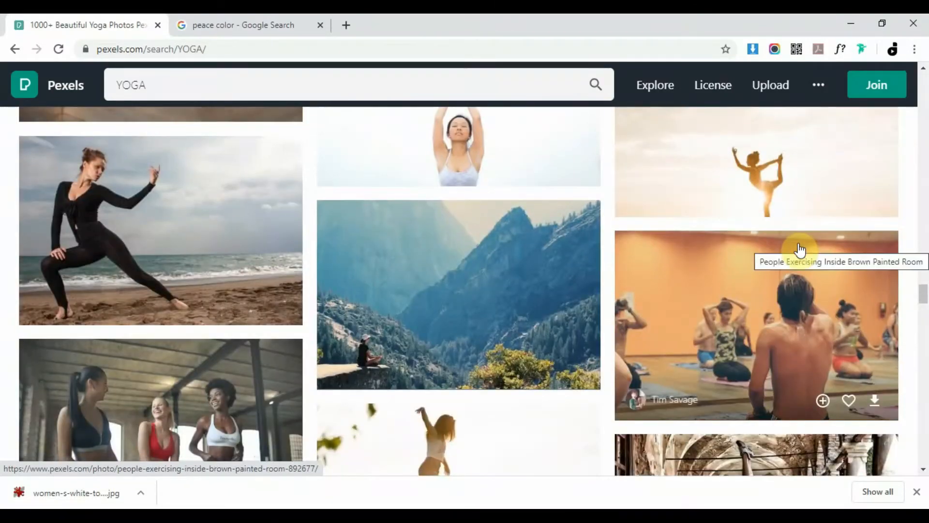
left_click(792, 183)
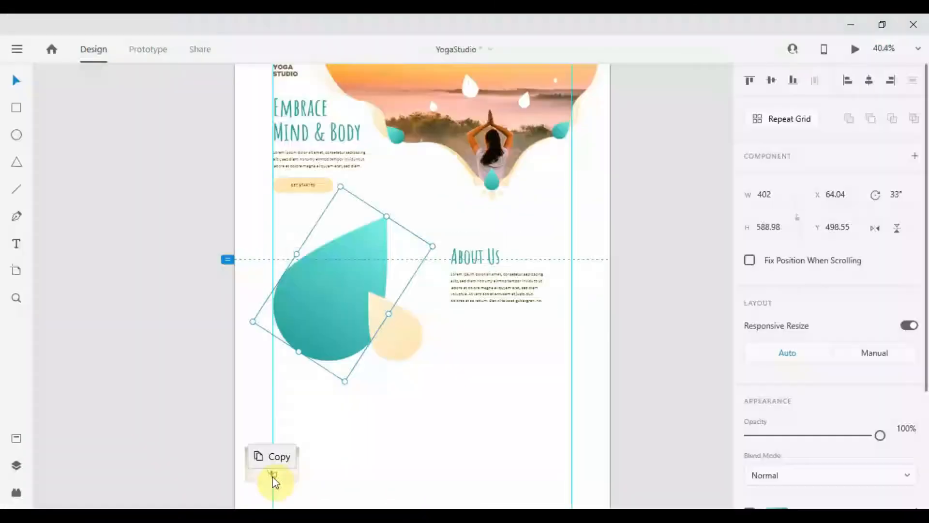
left_click_drag(270, 476, 338, 295)
Move the About Us heading and paragraph lower on the page
left_click(489, 289)
left_click(489, 257, "shift")
left_click_drag(490, 257, 382, 242)
Widen the About Us paragraph and nudge the About Us text into place
left_click(507, 366)
scroll(460, 387, "down", 1)
scroll(459, 382, "up", 1)
left_click(239, 234)
left_click(426, 228)
left_click_drag(463, 227, 472, 228)
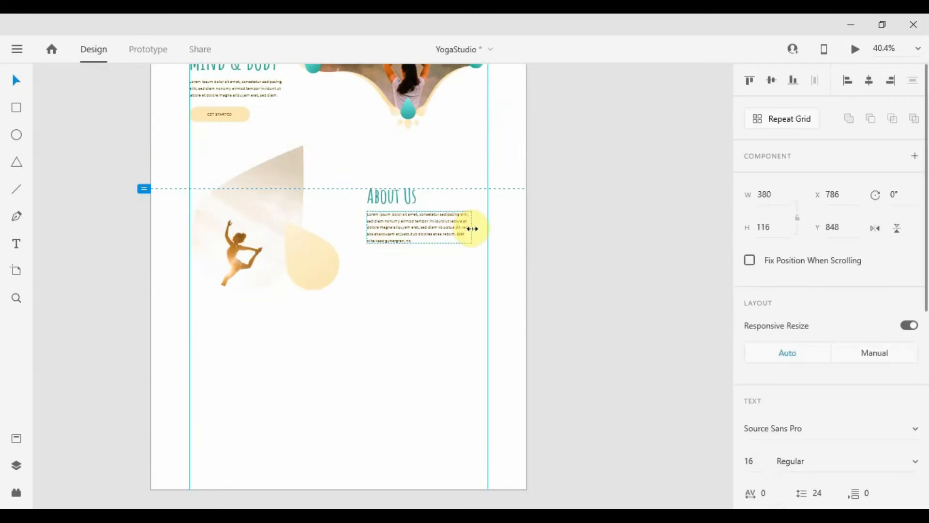
left_click(394, 197, "shift")
left_click_drag(399, 217, 399, 219)
Extend the home artboard further down to make room for a new section
left_click(431, 259)
scroll(426, 254, "down", 2)
left_click(296, 244)
scroll(368, 337, "down", 1)
scroll(367, 335, "down", 2)
left_click(355, 99)
left_click_drag(409, 335, 431, 465)
Duplicate the About Us heading lower down, centre-align it and retitle it 'Classes'
left_click(416, 314)
scroll(377, 217, "up", 3)
left_click_drag(506, 202, 476, 302)
scroll(794, 334, "down", 3)
left_click(780, 326)
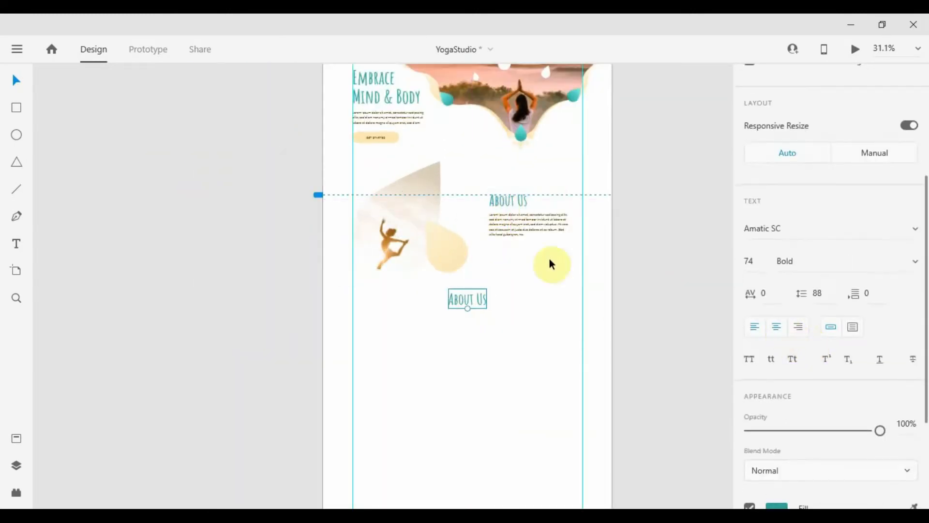
scroll(549, 260, "up", 3)
double_click(365, 342)
type("Classes")
left_click(517, 394)
Copy the hero's teal drop and paste it below Classes on the left
scroll(499, 375, "down", 3)
scroll(402, 405, "up", 2)
left_click_drag(559, 329, 518, 257)
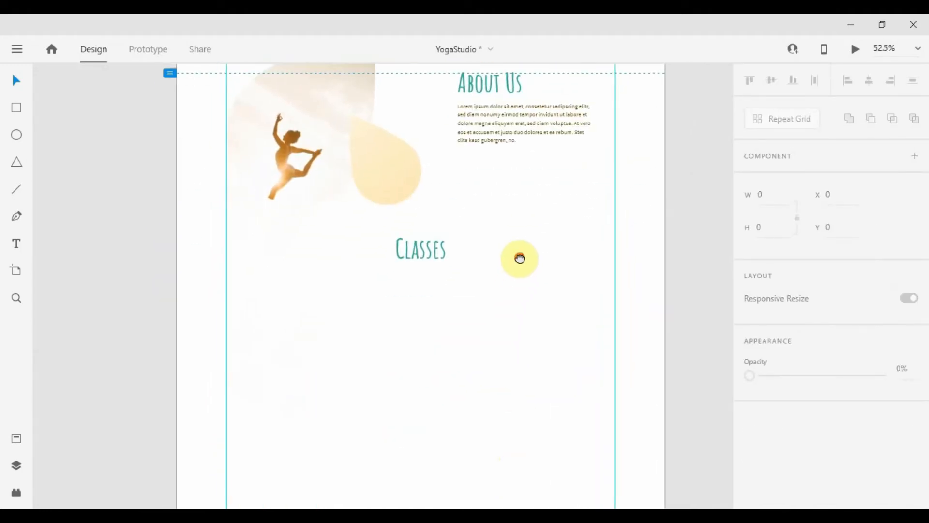
scroll(503, 222, "up", 4)
left_click(510, 151)
key("ctrl+c")
scroll(411, 233, "down", 4)
scroll(300, 307, "up", 3)
key("ctrl+v")
left_click_drag(412, 287, 275, 244)
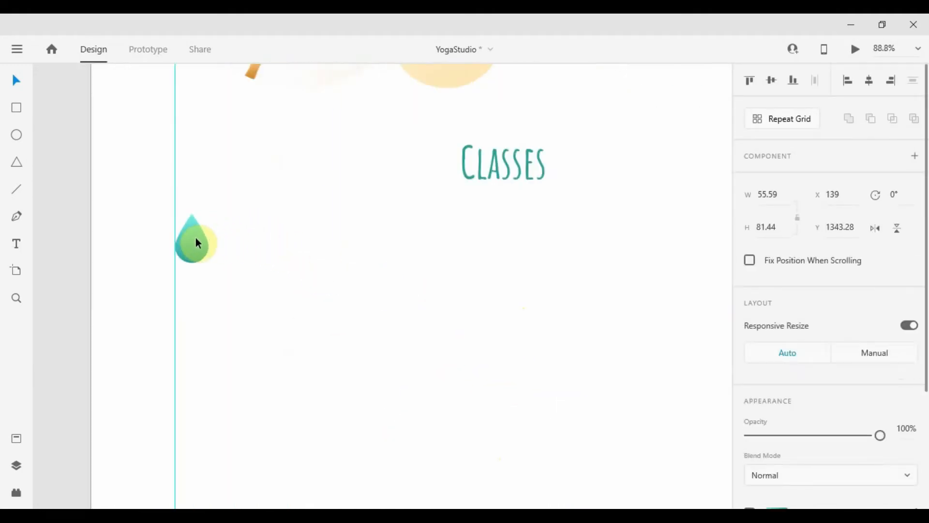
Save the beige and teal drop colours as document assets
scroll(211, 234, "down", 3)
left_click(313, 153)
right_click(321, 140)
left_click(364, 95)
scroll(326, 154, "down", 2)
left_click(16, 438)
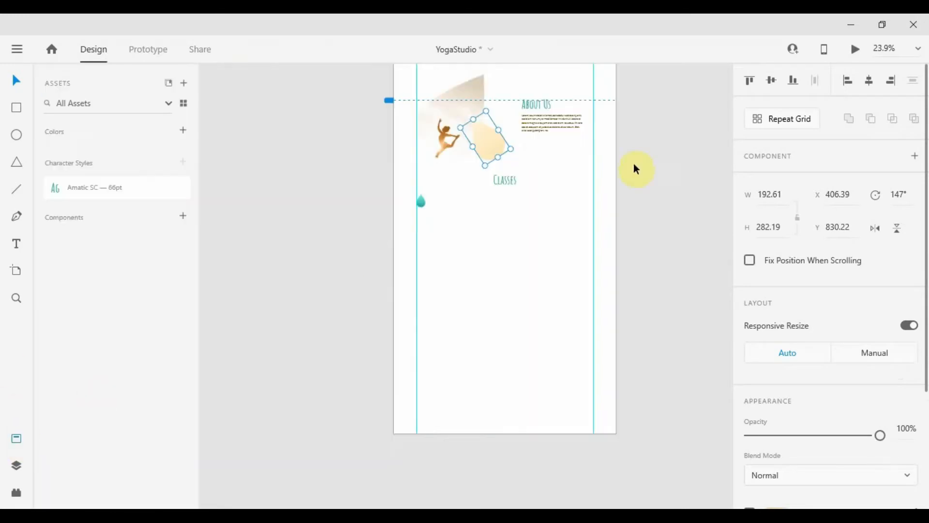
scroll(636, 169, "up", 3)
left_click(183, 130)
left_click(543, 172)
left_click(183, 130)
left_click(425, 337)
Recolour the drop below Classes to the saved beige and align it with the left margin
scroll(425, 338, "up", 3)
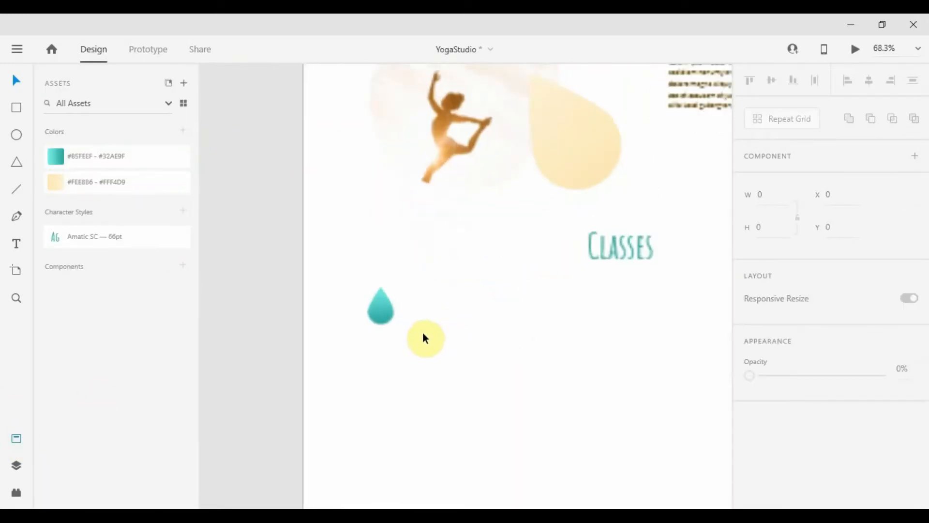
left_click(381, 310)
left_click(72, 182)
left_click(486, 300)
scroll(472, 296, "down", 3)
scroll(457, 319, "up", 5)
left_click(352, 236)
scroll(417, 243, "down", 4)
left_click_drag(454, 240, 346, 251)
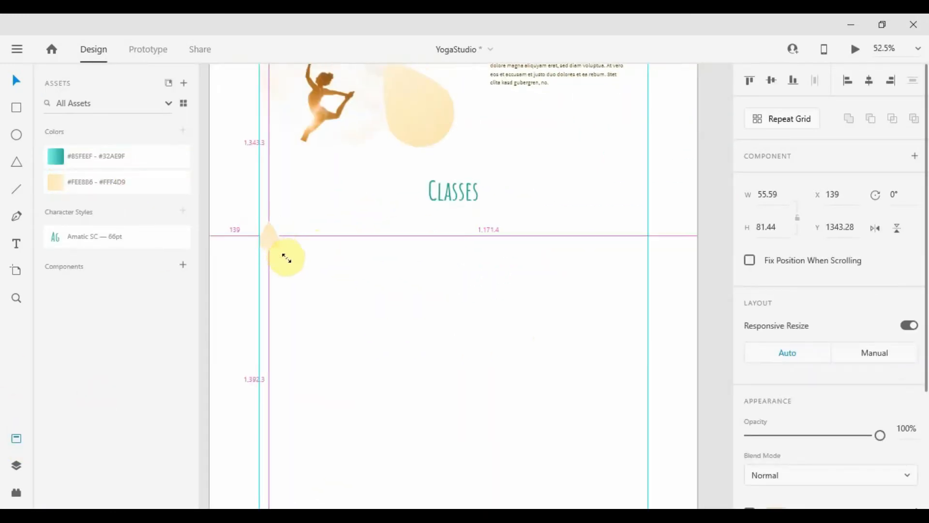
Place a copy of the About Us heading and paragraph beside the beige drop
scroll(417, 217, "up", 3)
left_click_drag(537, 213, 344, 420)
scroll(271, 424, "up", 3)
left_click(567, 352)
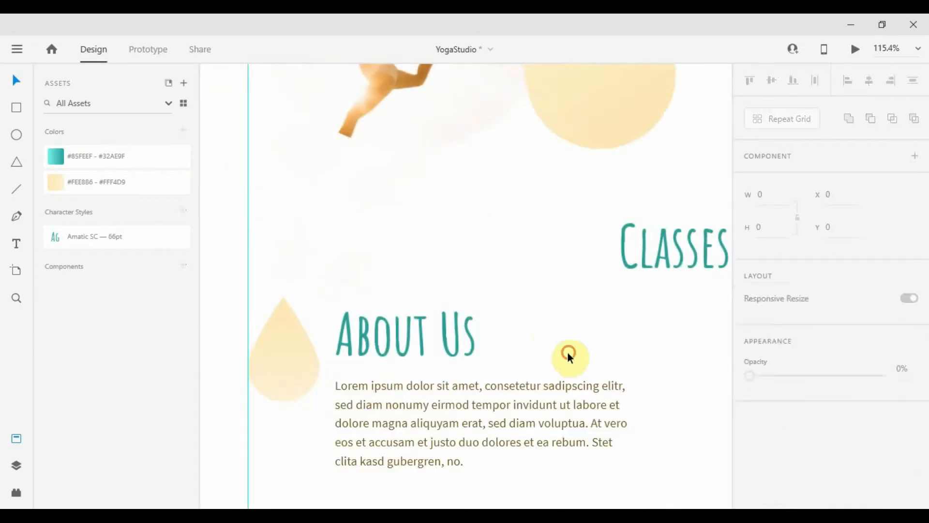
left_click(406, 335)
scroll(803, 300, "down", 4)
left_click(751, 262)
left_click(396, 346, "shift")
left_click_drag(396, 346, 396, 338)
left_click(501, 334)
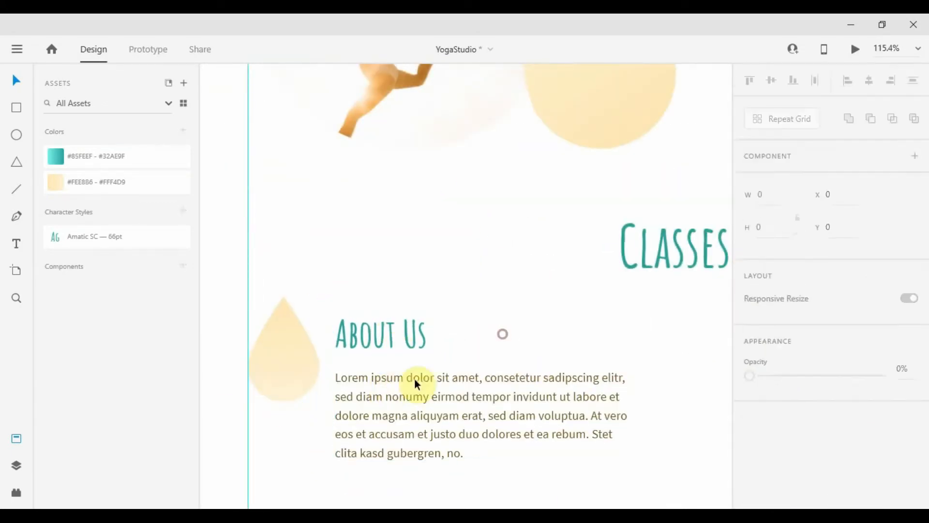
left_click_drag(415, 382, 408, 376)
Position the drop and text block, narrow the paragraph, and retitle the heading 'Class 1'
left_click(402, 343, "shift")
left_click_drag(402, 343, 401, 326)
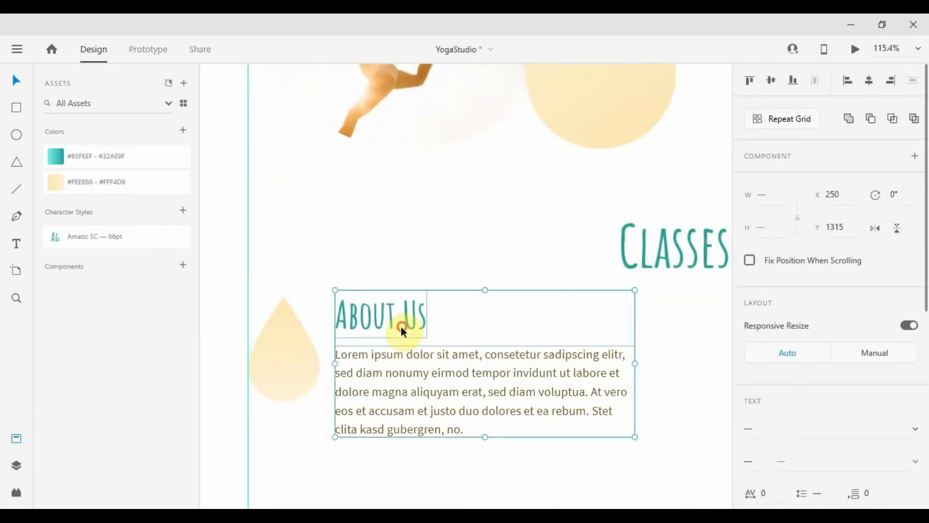
scroll(400, 327, "down", 4)
left_click(347, 343, "shift")
left_click_drag(432, 364, 433, 374)
left_click(432, 374)
left_click_drag(504, 387, 469, 378)
scroll(466, 379, "down", 1)
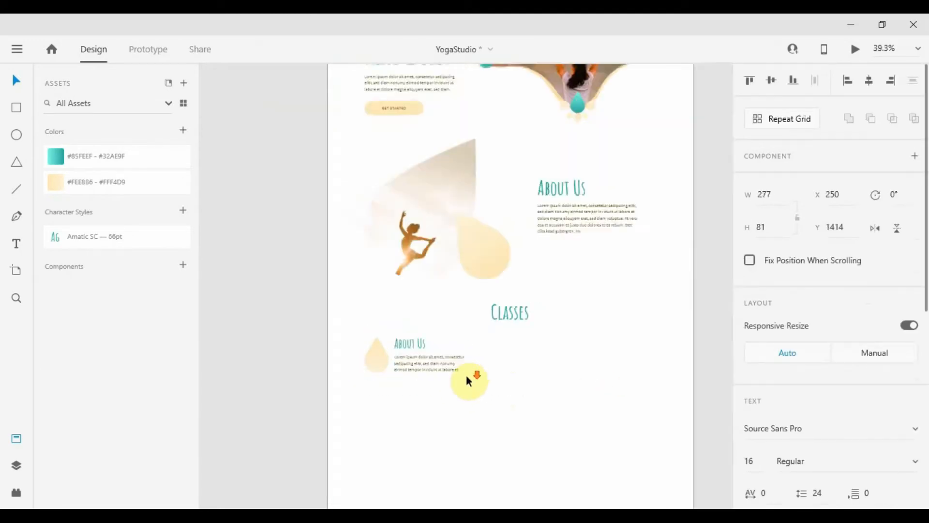
scroll(470, 393, "up", 3)
double_click(337, 284)
scroll(337, 271, "down", 3)
left_click(400, 347)
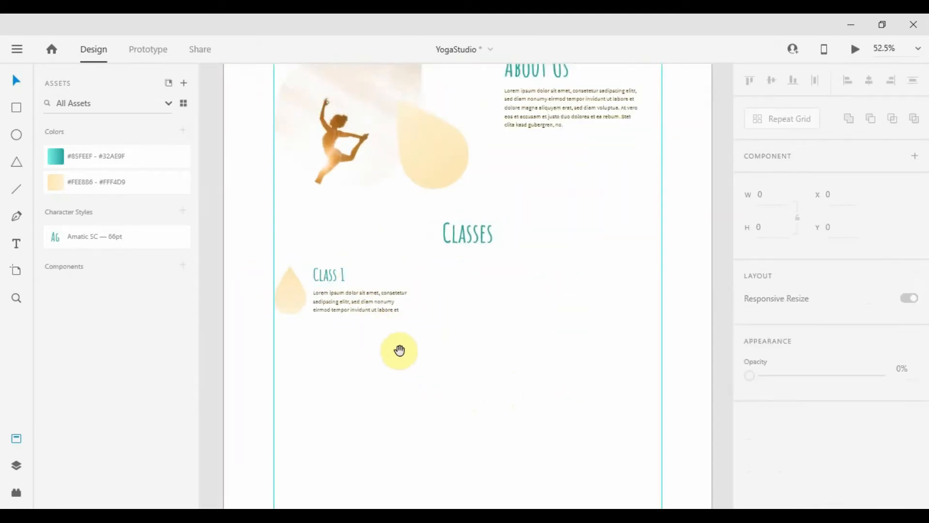
Duplicate the Class 1 block to the right side and right-align its text
left_click_drag(410, 329, 287, 262)
left_click_drag(343, 297, 649, 296)
left_click(535, 347)
left_click(549, 277)
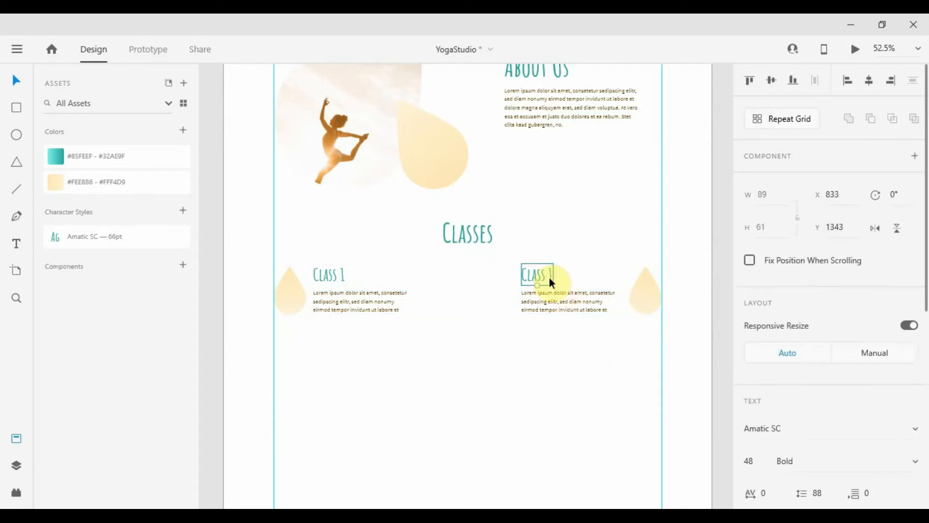
left_click(891, 83)
scroll(818, 252, "down", 5)
left_click(799, 259)
Nudge the right-hand heading and paragraph rightward beside their drop
scroll(293, 305, "up", 3)
left_click(367, 292)
scroll(328, 295, "down", 4)
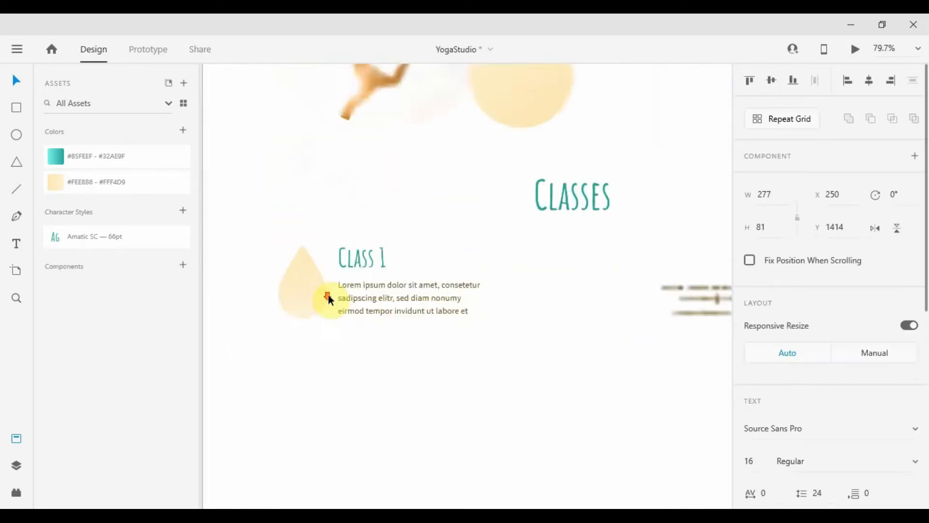
scroll(525, 296, "up", 4)
left_click(526, 281)
left_click(410, 291)
left_click(442, 214, "shift")
key("Right")
key("Right")
key("Right")
key("Right")
key("Right")
key("Right")
scroll(520, 263, "down", 4)
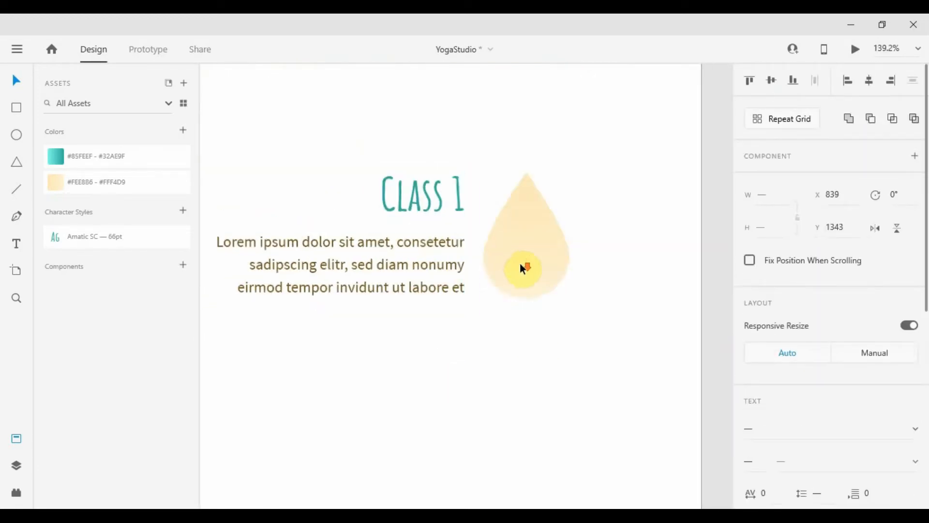
left_click(503, 348)
Rename the right-hand heading to 'Class 2'
double_click(540, 251)
key("BackSpace")
type("2")
left_click(559, 341)
scroll(544, 310, "left", 2)
scroll(544, 311, "down", 1)
Place copies of the drop and Class 1 text in the centre with centred text
left_click_drag(642, 240, 461, 274)
left_click_drag(361, 249, 361, 328)
left_click_drag(361, 328, 478, 360)
left_click(869, 81)
scroll(830, 334, "down", 4)
left_click(777, 327)
Retitle the centre heading as 'Class 3'
scroll(477, 342, "up", 5)
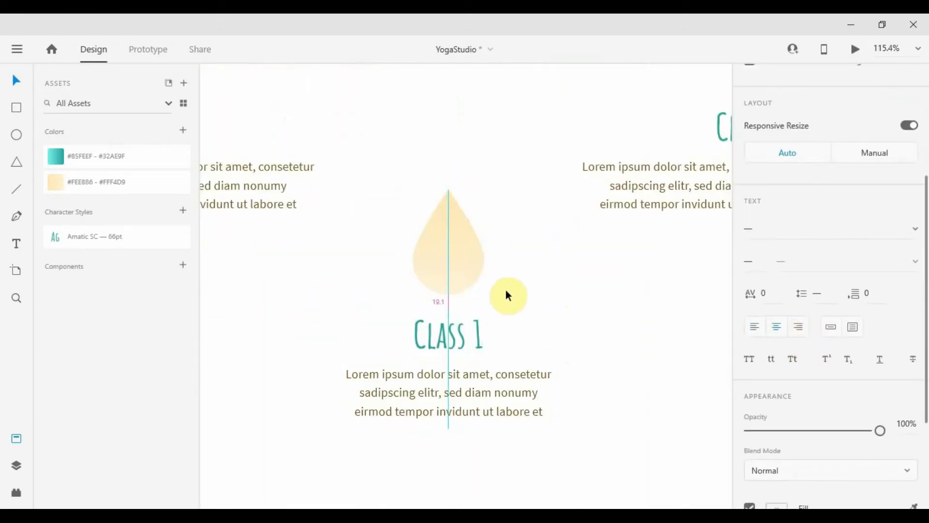
scroll(506, 294, "down", 1)
double_click(506, 259)
type("3")
key("Escape")
scroll(551, 280, "down", 6)
scroll(550, 256, "up", 2)
scroll(478, 286, "down", 3)
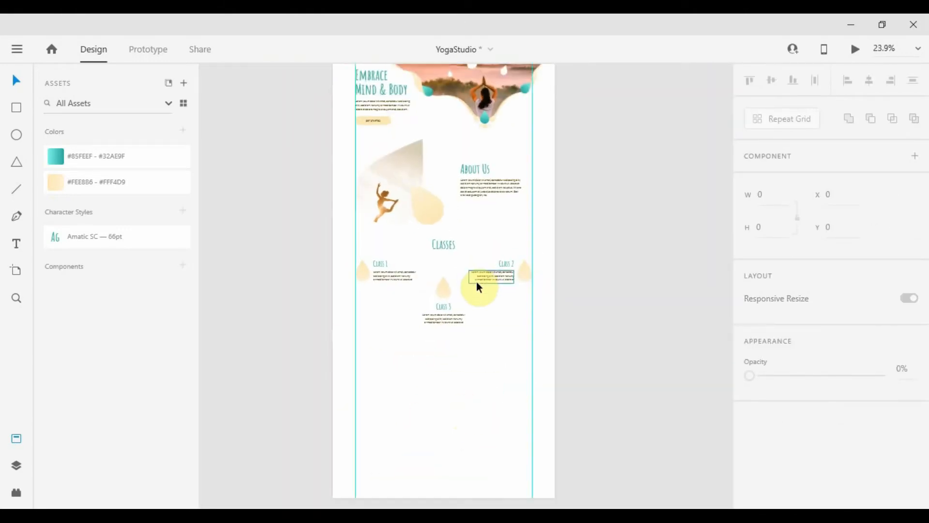
Alt-drag copies of the dancer image group and About Us block below Class 3, aligned left
scroll(475, 297, "up", 3)
scroll(475, 297, "down", 3)
left_click(455, 160)
left_click_drag(414, 118, 504, 324)
scroll(503, 324, "up", 4)
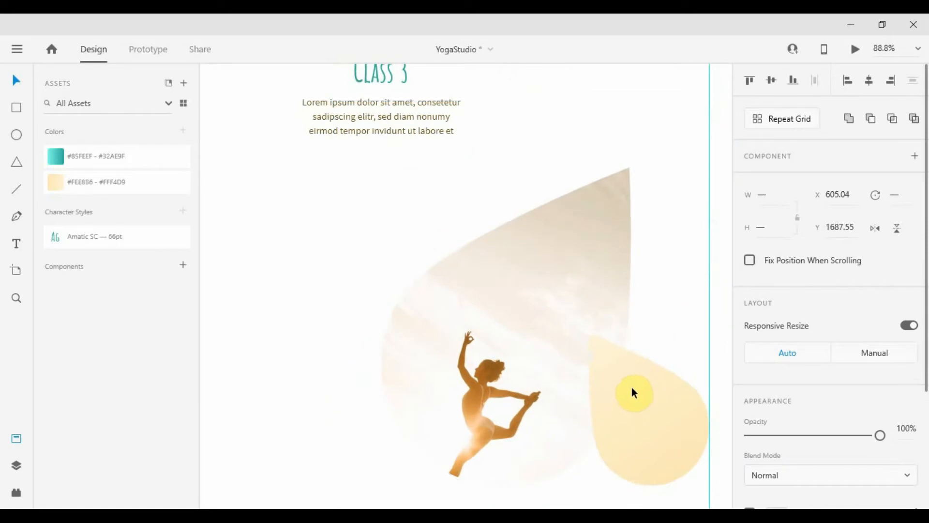
scroll(631, 387, "down", 5)
left_click_drag(655, 158, 498, 363)
scroll(498, 363, "up", 4)
scroll(410, 257, "up", 2)
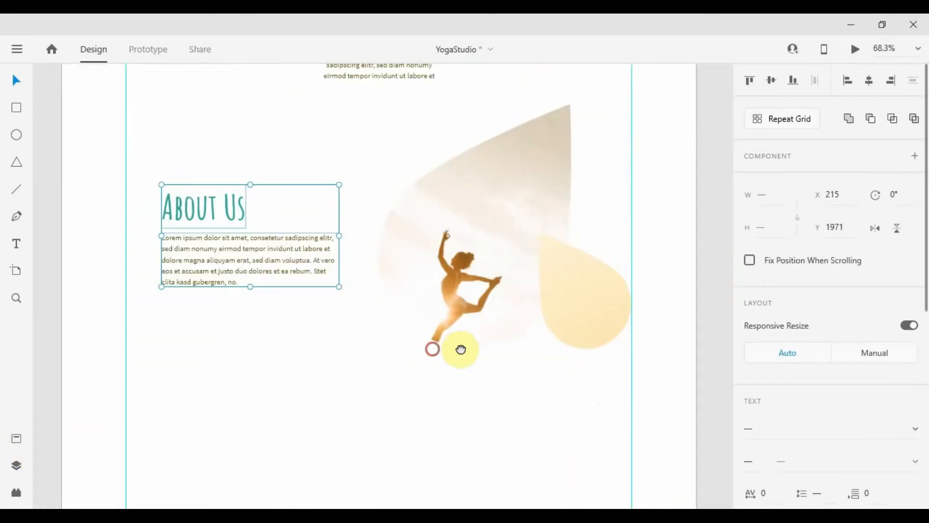
left_click_drag(358, 264, 315, 268)
Retype the copied heading to read 'Why we are'
scroll(319, 262, "down", 2)
scroll(319, 265, "down", 2)
scroll(309, 242, "down", 4)
left_click(296, 136)
scroll(292, 254, "up", 4)
double_click(317, 254)
type("Why we are")
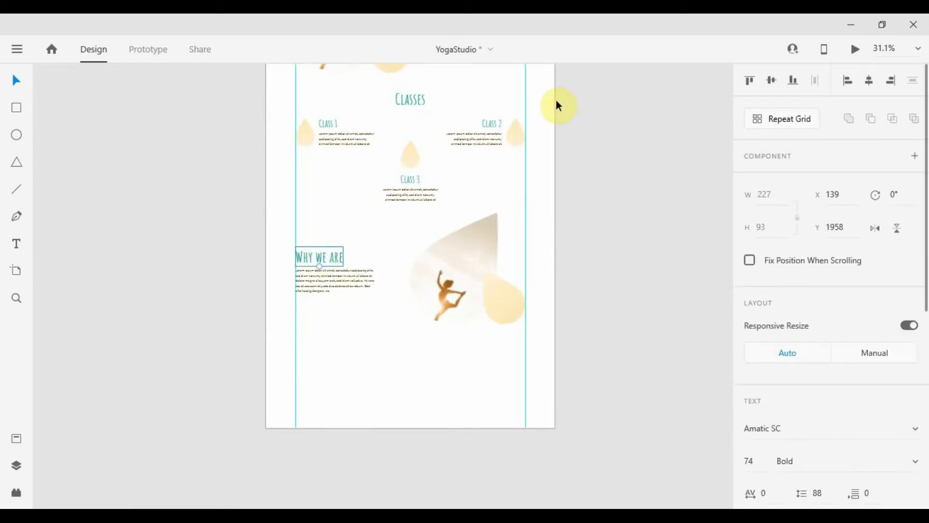
Copy the hero's GET STARTED button under the Why we are text and relabel it 'CONTACT US'
scroll(557, 105, "up", 8)
scroll(288, 111, "up", 4)
left_click(384, 218)
scroll(388, 223, "down", 5)
scroll(417, 271, "down", 8)
scroll(426, 290, "up", 3)
left_click(429, 291)
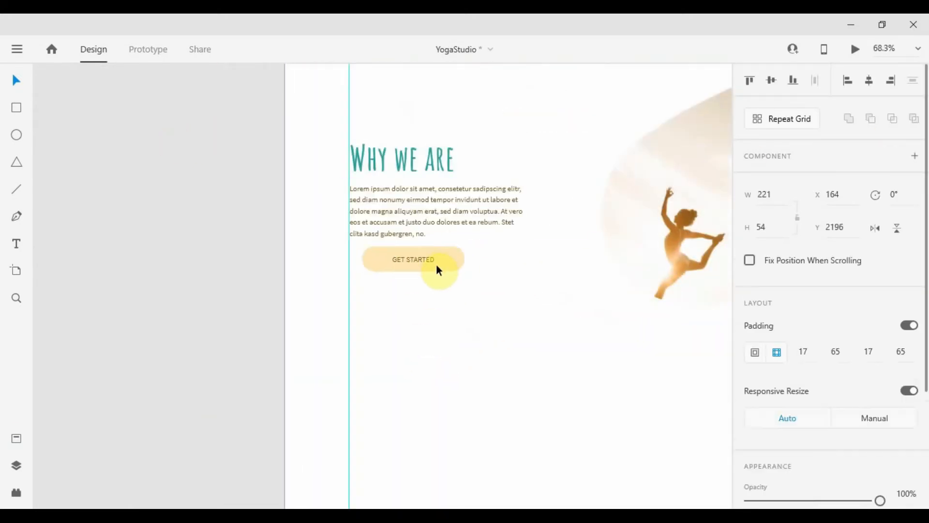
left_click_drag(437, 270, 415, 271)
type("CONTACT US")
key("Escape")
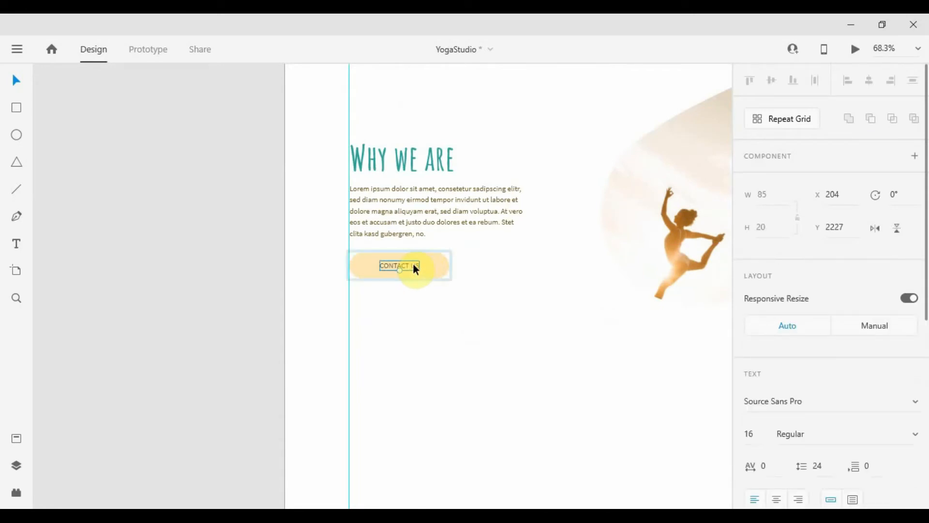
left_click(457, 297)
scroll(465, 300, "down", 4)
Download the Pexels yoga photo of the woman in black and drop it into the drop shape
left_click_drag(568, 296, 290, 355)
scroll(425, 268, "down", 3)
key("alt+Tab")
left_click(497, 209)
left_click(773, 103)
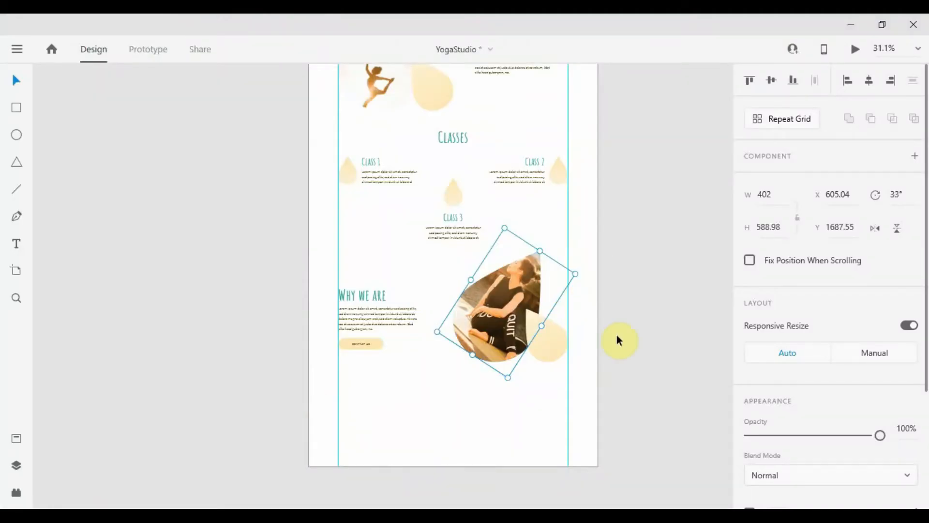
scroll(617, 335, "down", 2)
left_click(520, 210)
left_click_drag(520, 210, 423, 172)
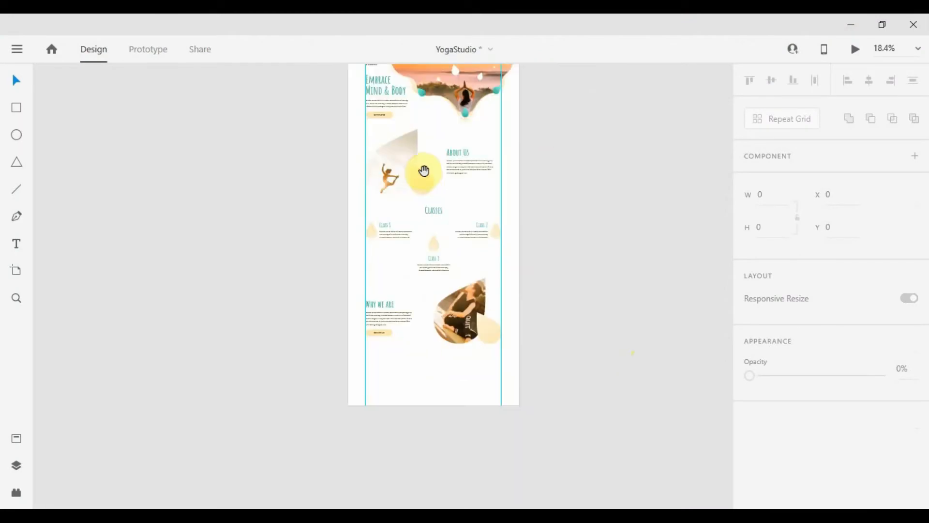
Move the Why we are text and button up, and extend the artboard's bottom edge
scroll(438, 358, "up", 3)
left_click_drag(473, 197, 506, 174)
left_click_drag(415, 158, 333, 224)
left_click(433, 361)
scroll(434, 366, "down", 3)
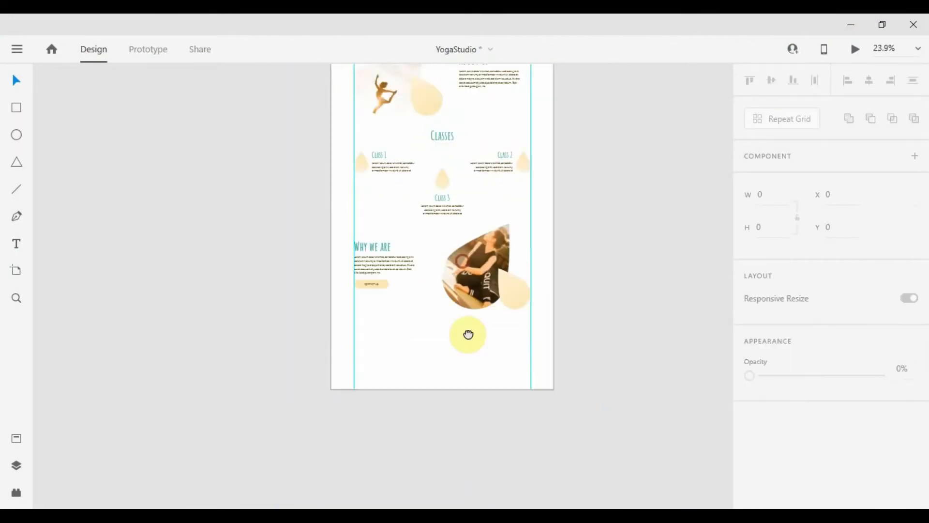
left_click_drag(469, 334, 448, 210)
Copy the Classes heading below Why we are and retype it as 'The best of Yoga'
double_click(426, 244)
left_click_drag(421, 263, 421, 453)
left_click(450, 279)
scroll(449, 280, "up", 3)
left_click_drag(426, 175, 431, 369)
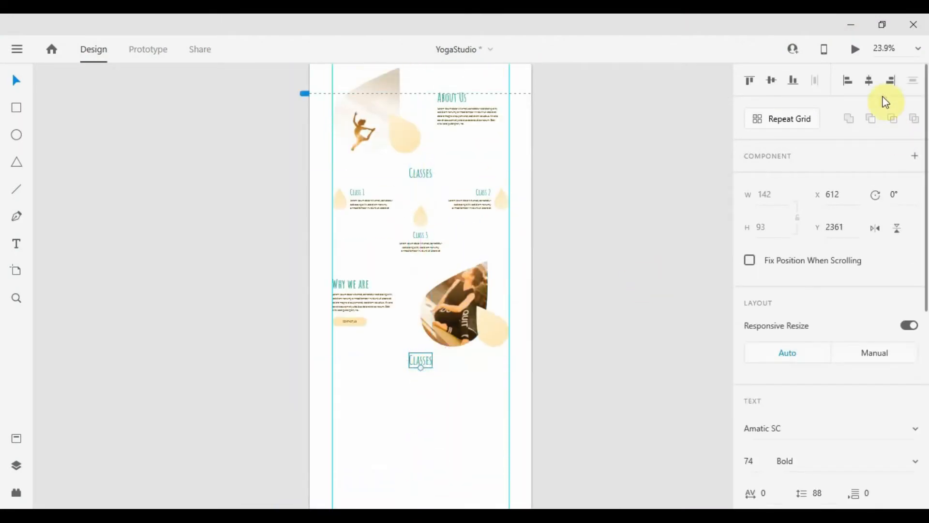
scroll(372, 385, "up", 3)
double_click(492, 338)
type("T")
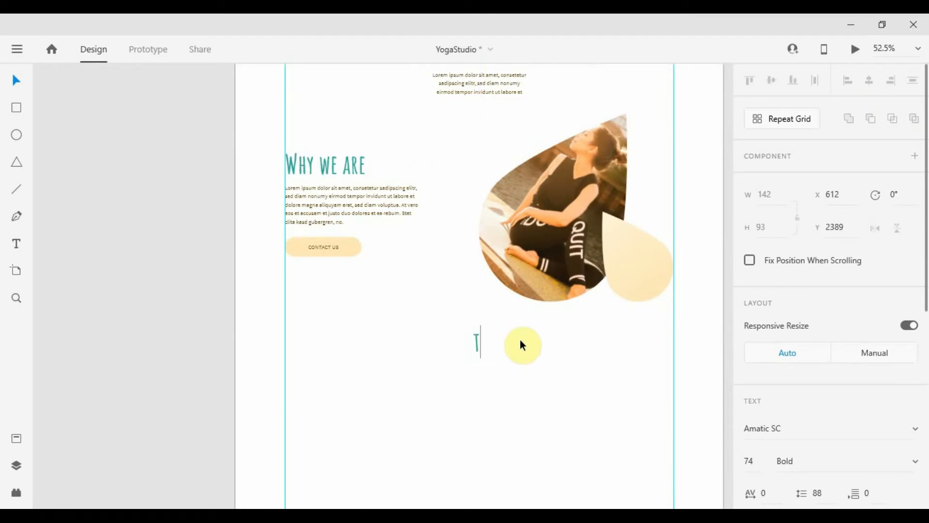
type("he best of Yoga")
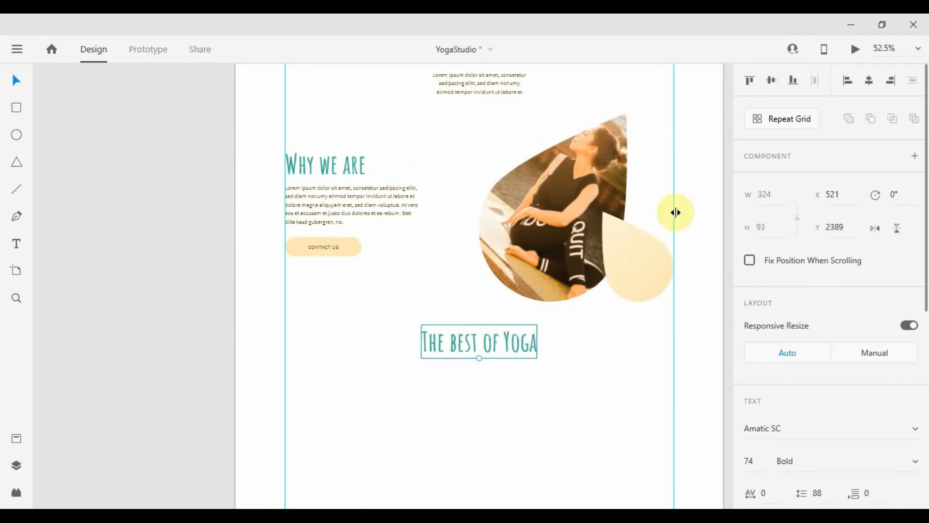
left_click(558, 371)
Place a copy of the Class 3 beige drop beneath The best of Yoga heading
scroll(549, 343, "down", 3)
scroll(528, 358, "up", 1)
scroll(527, 357, "down", 3)
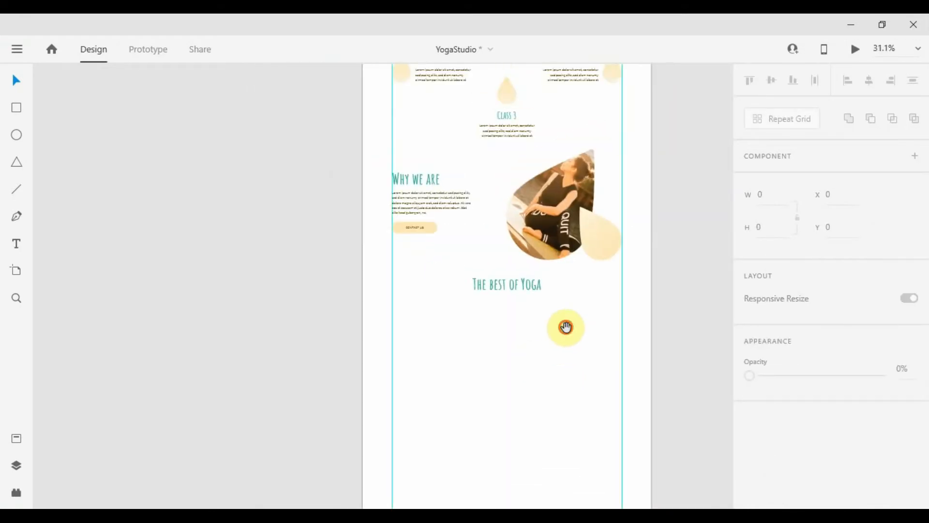
left_click_drag(564, 325, 563, 362)
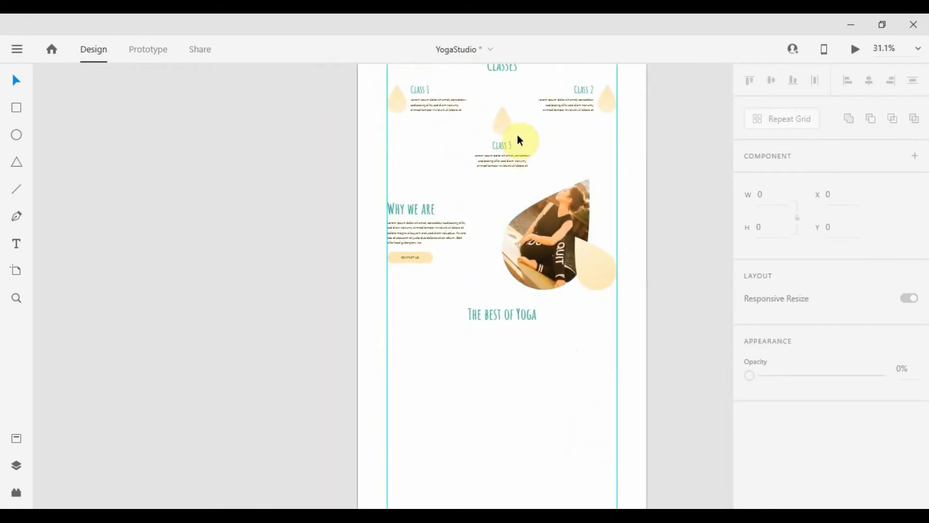
left_click_drag(507, 122, 506, 364)
scroll(498, 415, "up", 4)
scroll(562, 373, "down", 4)
left_click_drag(563, 349, 540, 284)
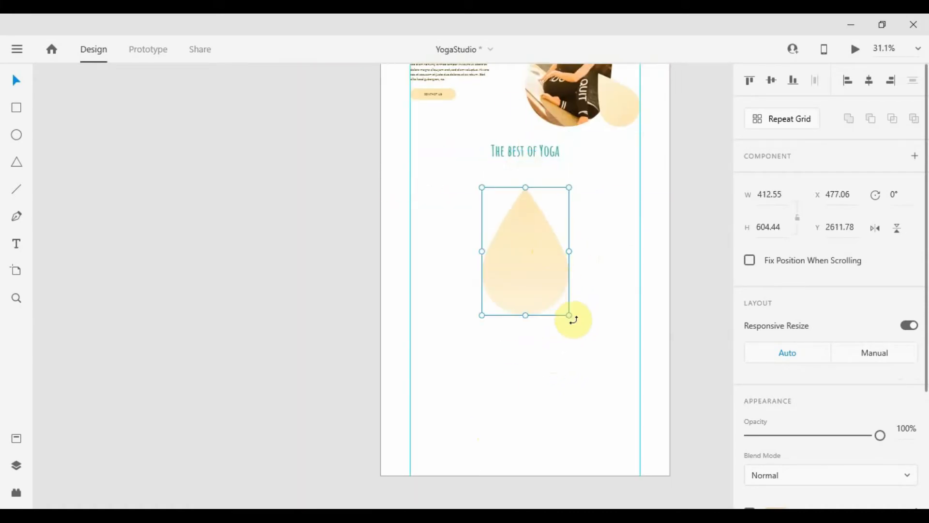
Rotate the drop into a sideways petal, then duplicate it and flip the copy horizontally
left_click_drag(573, 317, 603, 264)
left_click_drag(541, 261, 592, 233)
scroll(568, 210, "down", 2)
scroll(568, 209, "up", 4)
key("ctrl+d")
left_click(875, 228)
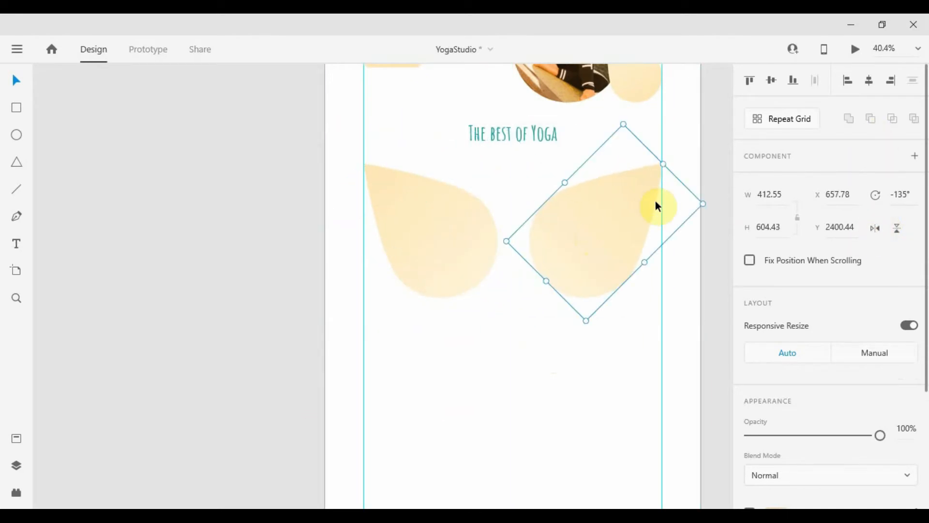
key("Left")
key("Left")
key("Left")
key("Left")
key("Left")
key("Left")
key("Left")
key("Left")
scroll(668, 162, "up", 4)
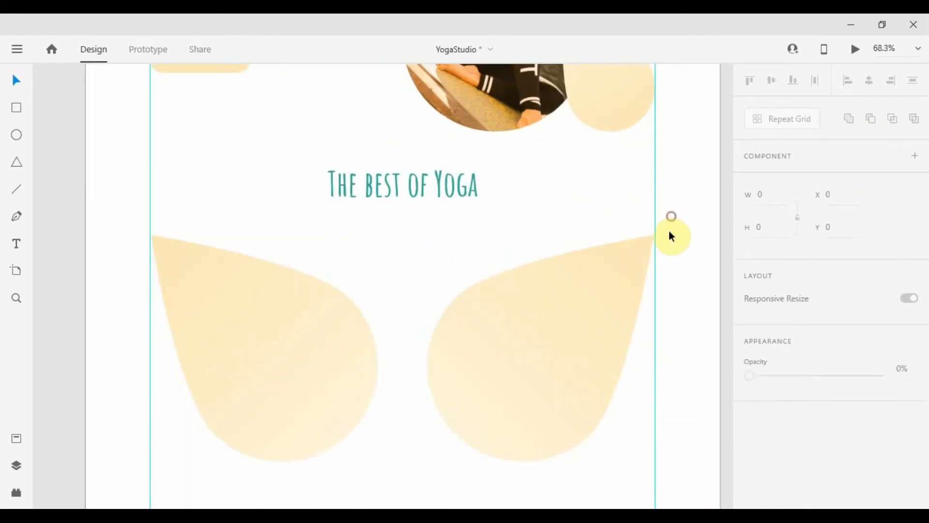
key("Right")
key("Right")
scroll(677, 249, "down", 7)
Select both petals, then duplicate and flip the pair vertically to make four mirrored petals
left_click_drag(618, 292, 431, 274)
scroll(453, 275, "up", 3)
left_click(468, 222)
left_click(401, 221, "shift")
left_click_drag(401, 221, 399, 222)
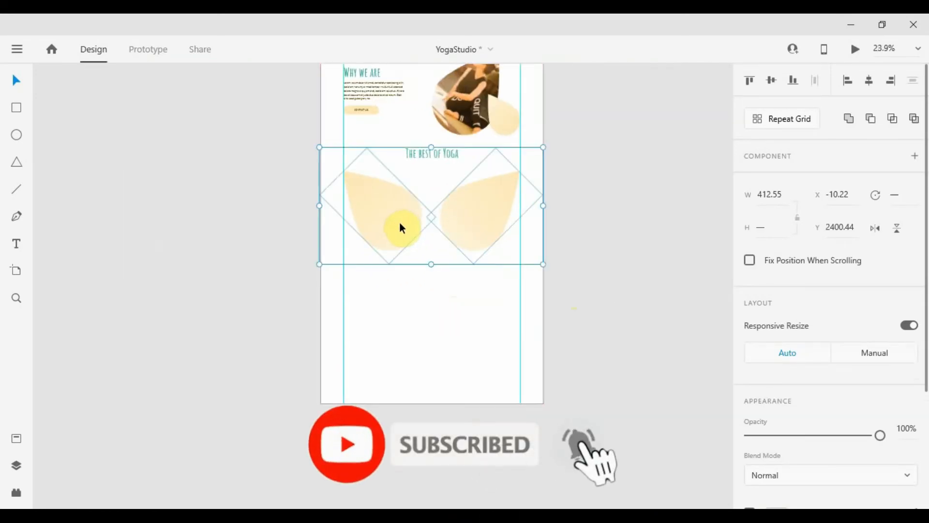
scroll(443, 203, "up", 3)
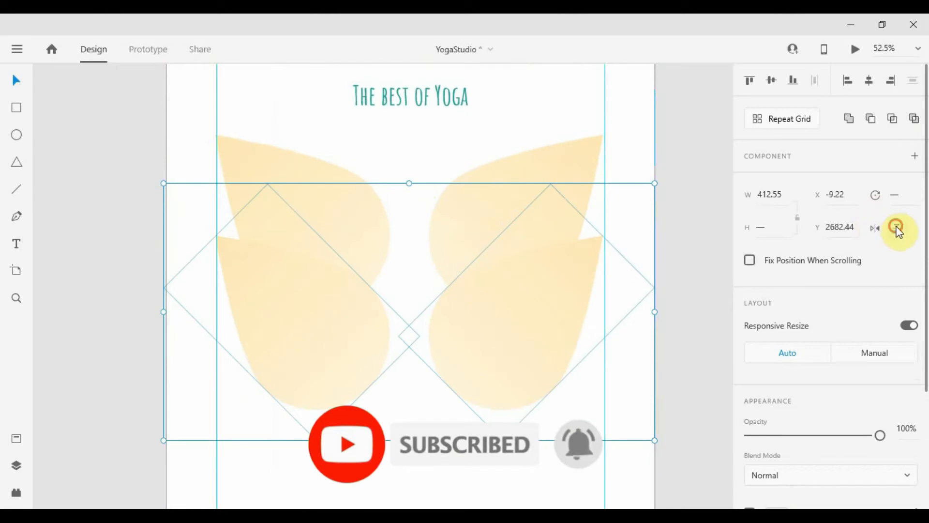
left_click(896, 228)
scroll(542, 150, "down", 3)
left_click_drag(537, 153, 533, 280)
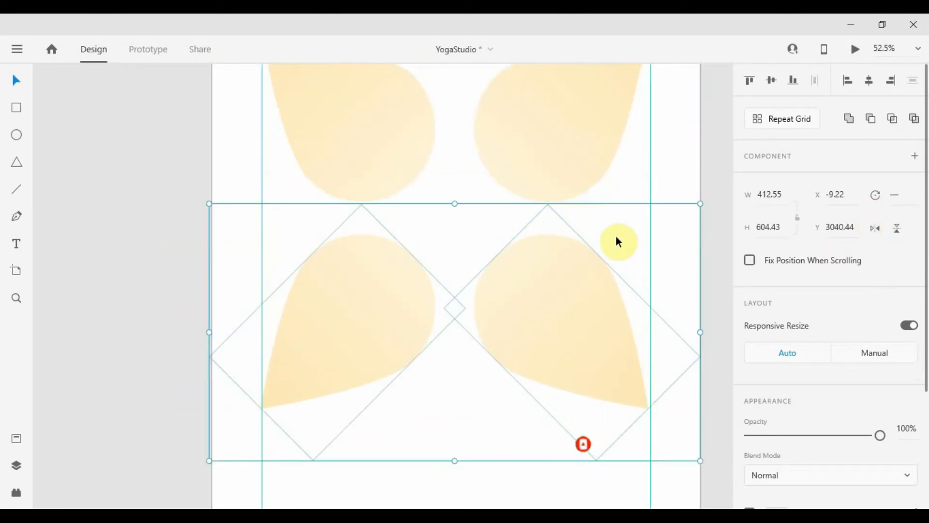
left_click(616, 237)
scroll(602, 220, "down", 3)
left_click_drag(532, 208, 451, 289)
Download a free Pexels yoga photo and drag it onto the XD artboard
key("alt+Tab")
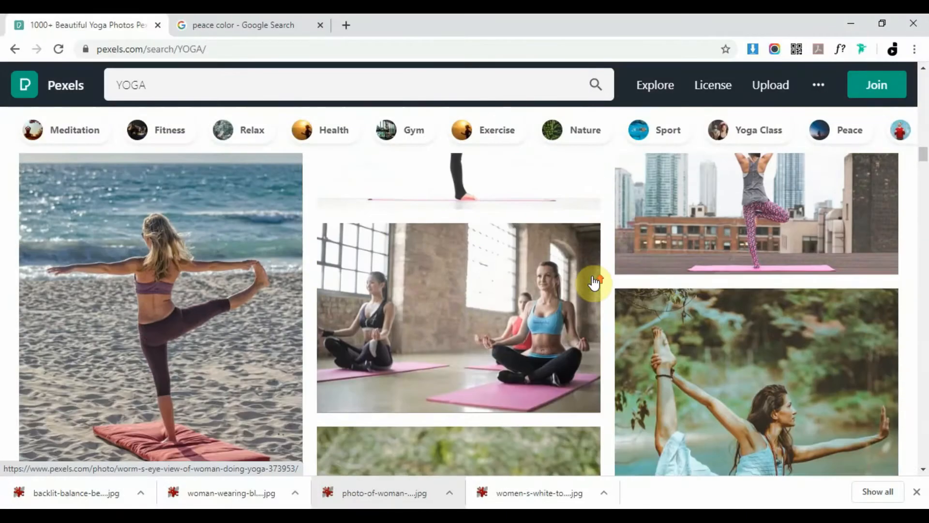
scroll(594, 282, "down", 5)
left_click(484, 377)
left_click(792, 90)
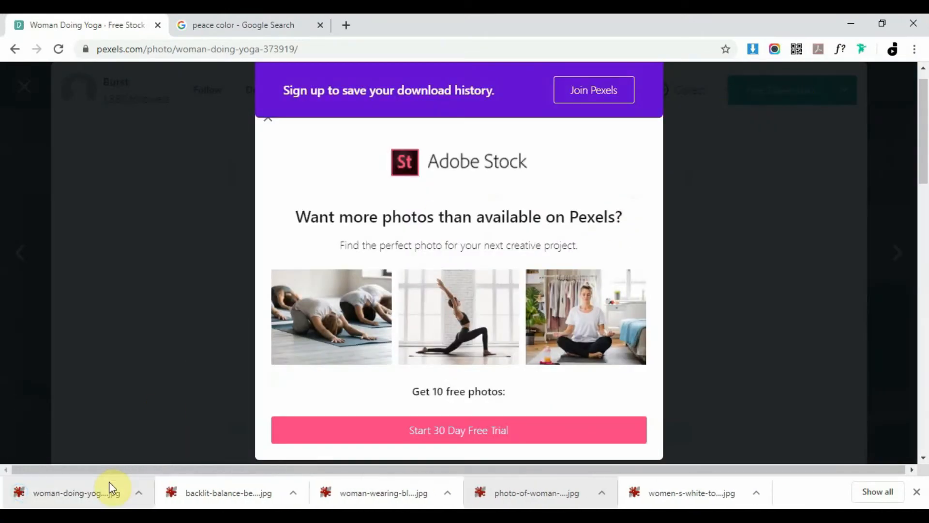
left_click_drag(109, 481, 611, 280)
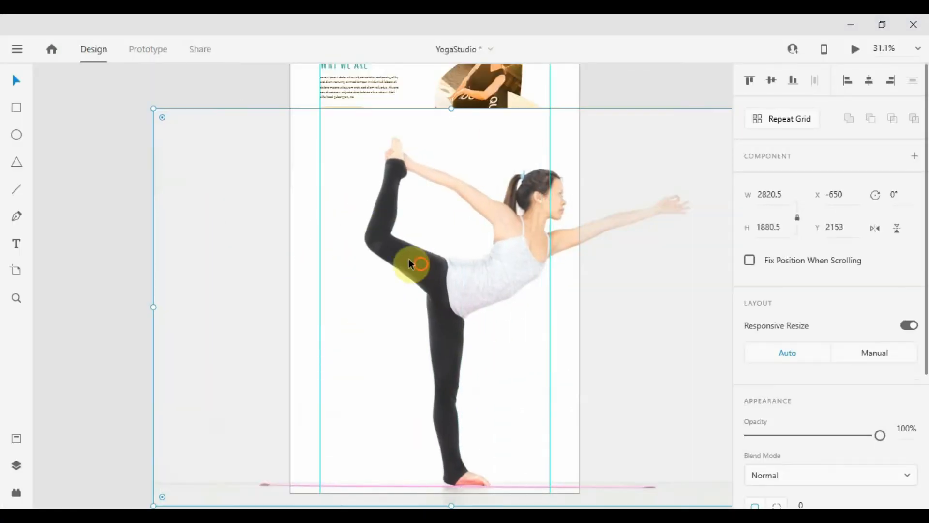
Shrink the yoga photo under The best of Yoga, draw a rectangle over it, and centre the photo
left_click_drag(162, 114, 252, 209)
left_click_drag(401, 271, 432, 272)
scroll(443, 276, "up", 5)
scroll(484, 280, "down", 3)
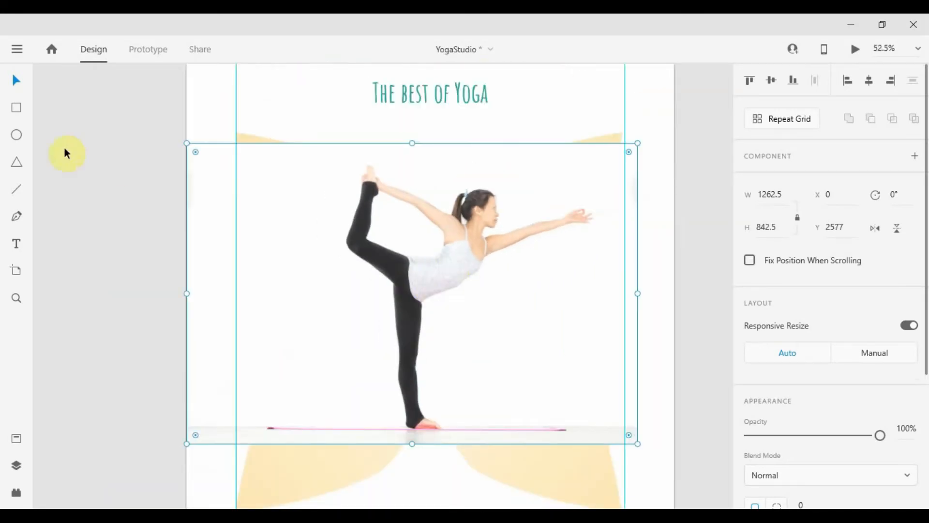
key("r")
left_click_drag(281, 156, 600, 400)
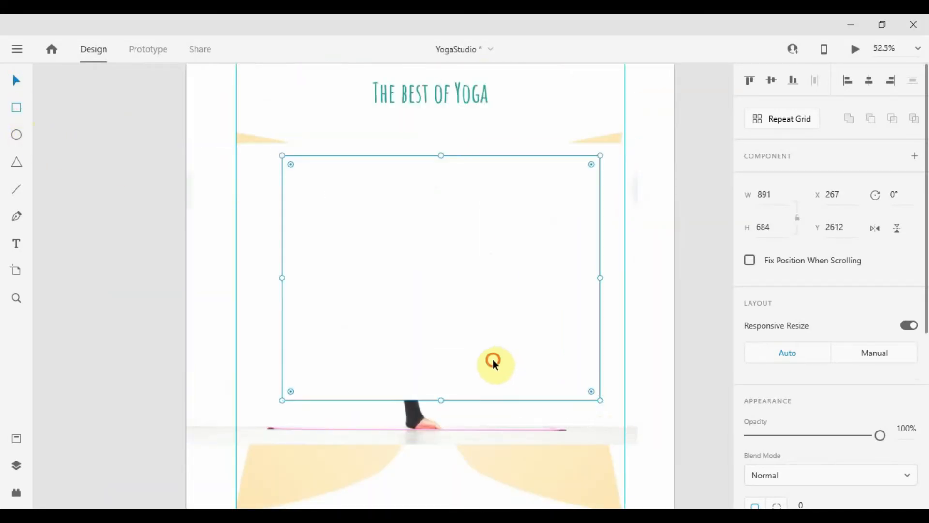
left_click_drag(493, 359, 481, 379)
left_click(635, 297)
left_click(869, 81)
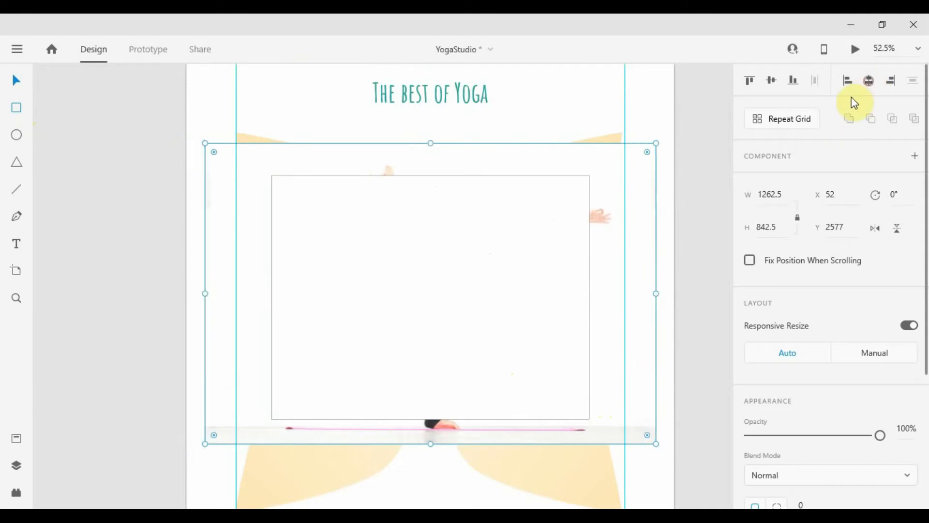
Resize the rectangle to cover the photo and use Mask with Shape on the pair
left_click(471, 276)
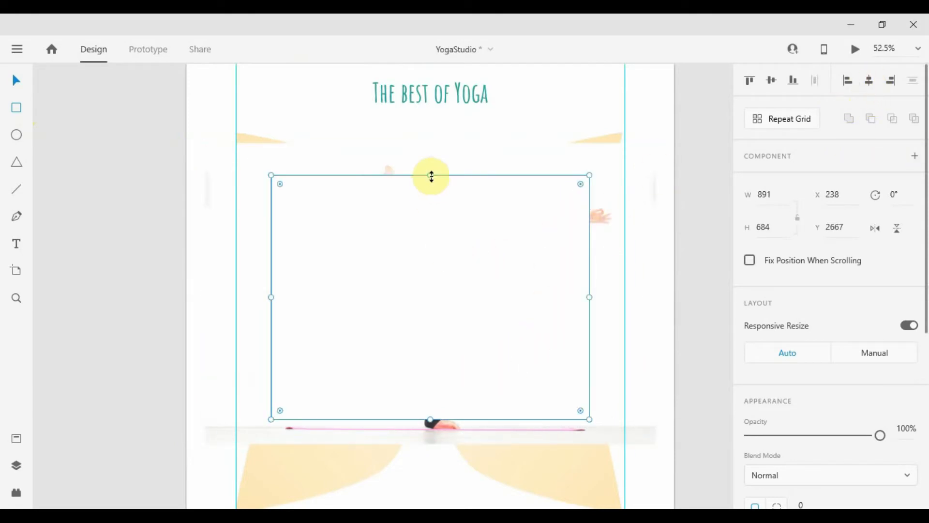
left_click_drag(431, 176, 434, 161)
left_click_drag(591, 290, 613, 295)
left_click(636, 183, "shift")
right_click(643, 236)
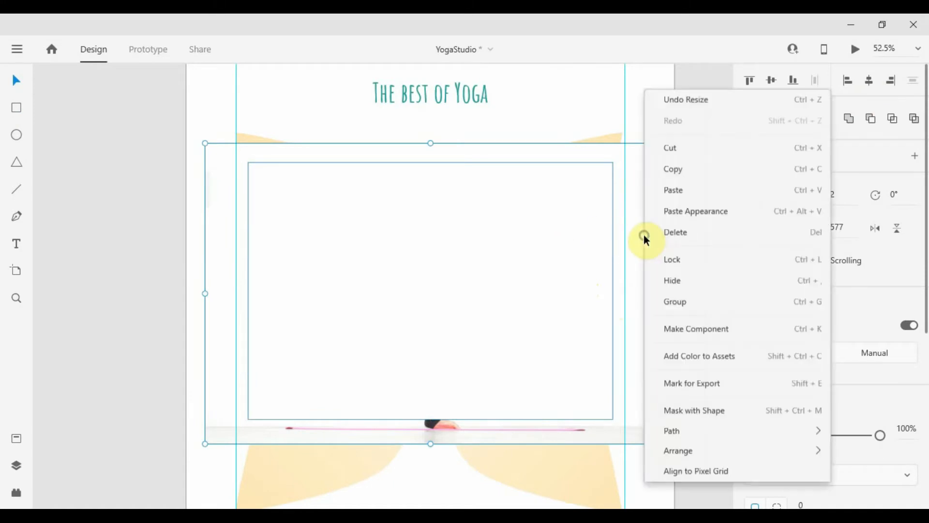
left_click(682, 334)
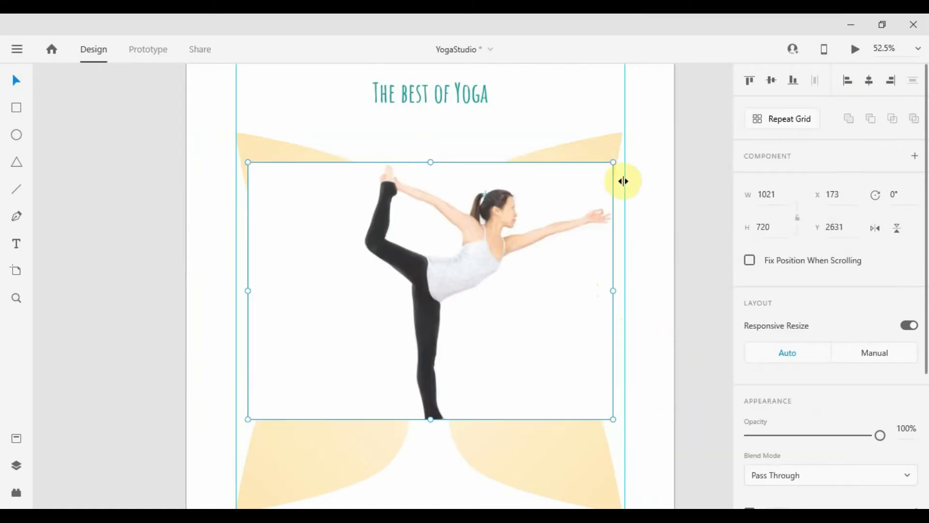
Shrink the masked photo, move it up under the title, and extend the mask slightly downward
left_click_drag(613, 162, 577, 188)
left_click_drag(416, 311, 416, 275)
left_click_drag(577, 155, 559, 170)
left_click_drag(471, 271, 468, 243)
double_click(468, 244)
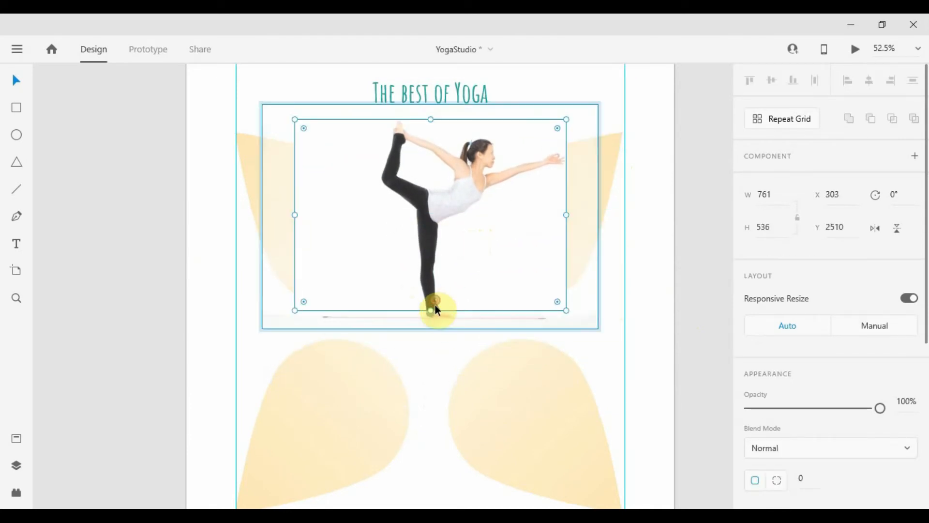
left_click_drag(429, 311, 429, 314)
left_click(665, 315)
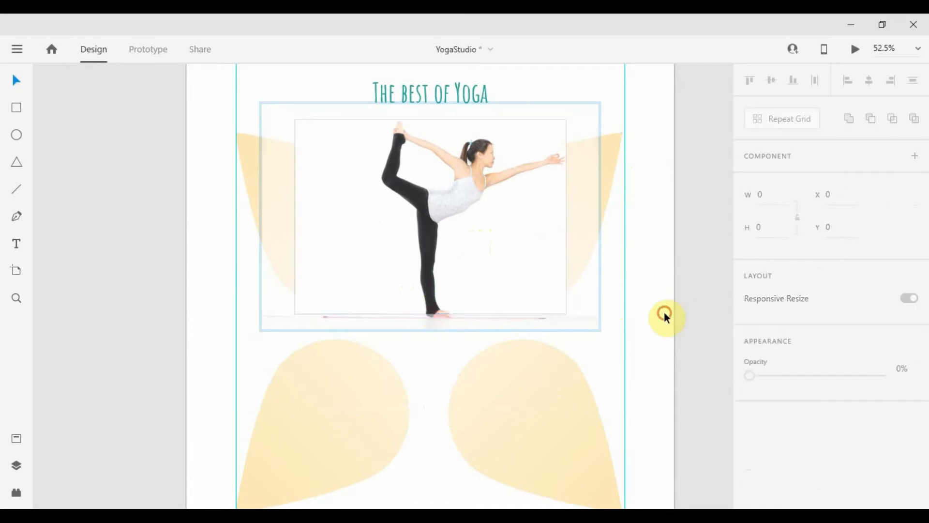
Send the masked photo backward behind the petals
scroll(628, 254, "down", 2)
left_click(564, 253)
scroll(750, 416, "down", 3)
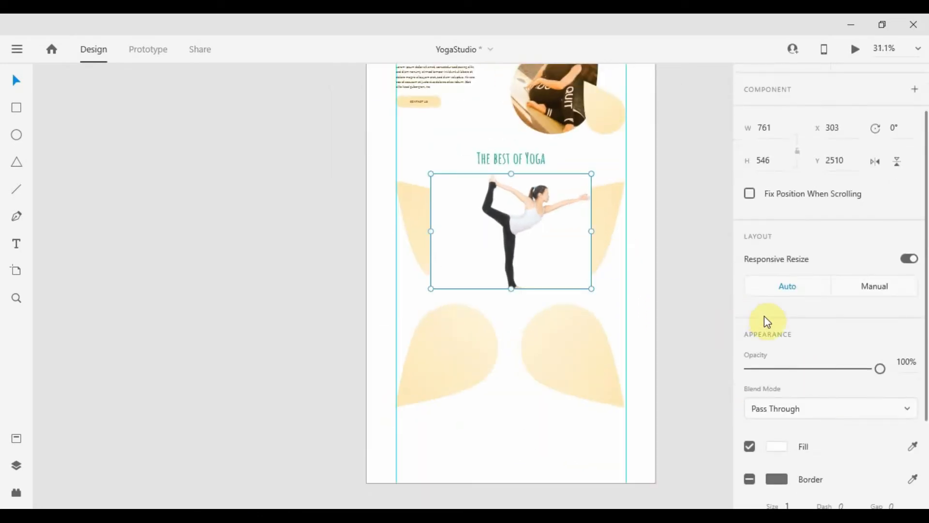
key("ctrl+shift+bracketleft")
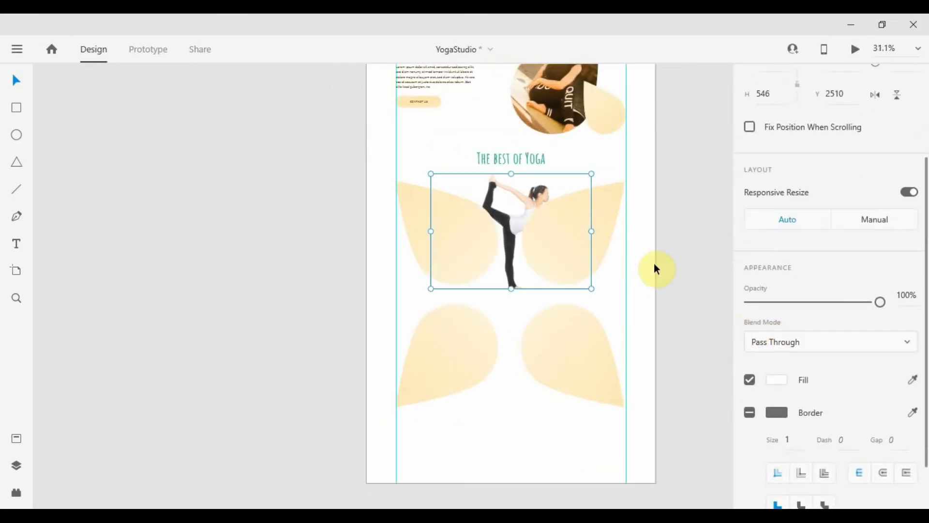
left_click(654, 264)
Set the two upper petals' blend mode to Darken
left_click(579, 247)
left_click(471, 238, "shift")
scroll(788, 325, "down", 4)
left_click(789, 319)
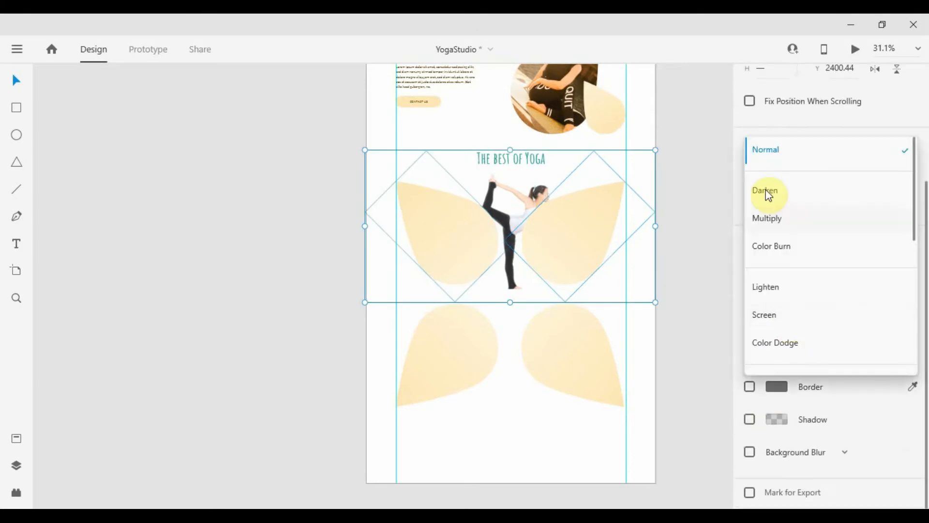
left_click(775, 195)
scroll(550, 239, "up", 2)
left_click(692, 358)
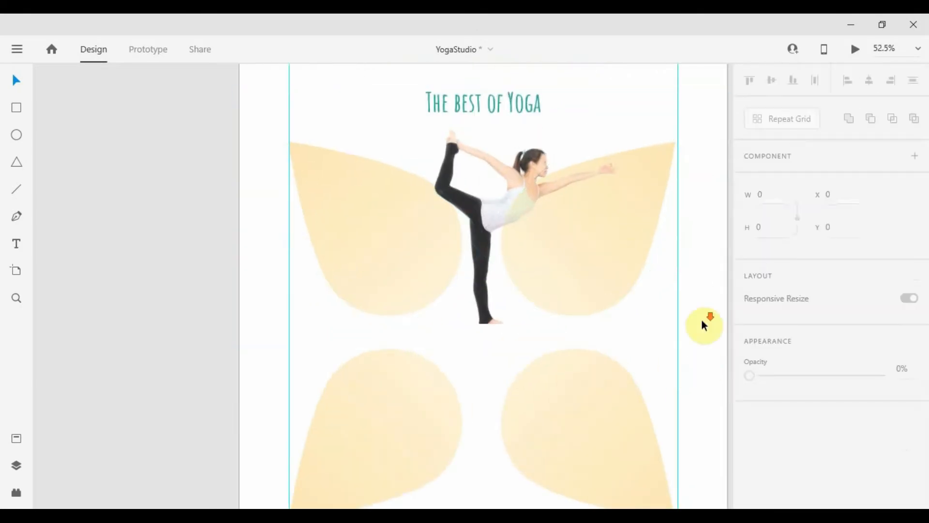
scroll(701, 319, "down", 1)
left_click_drag(626, 233, 554, 183)
scroll(556, 183, "up", 13)
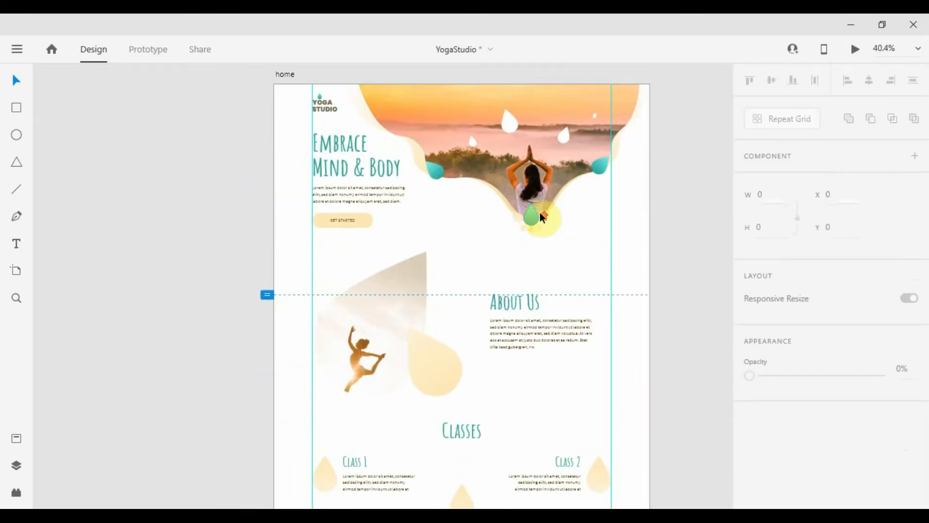
Select the hero's teal drop together with the small lotus petals to copy them
scroll(539, 218, "up", 4)
left_click(513, 220)
left_click(446, 230, "shift")
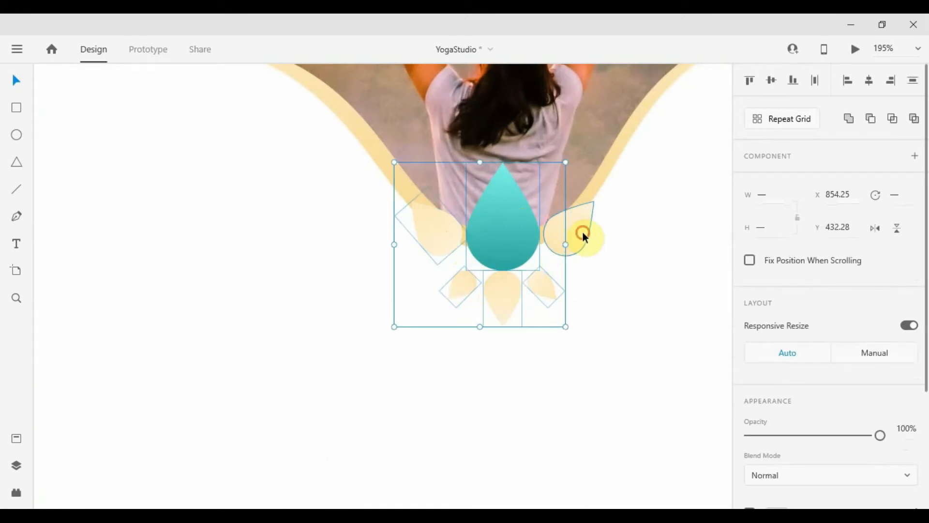
scroll(582, 231, "down", 10)
scroll(556, 413, "up", 6)
left_click(507, 241)
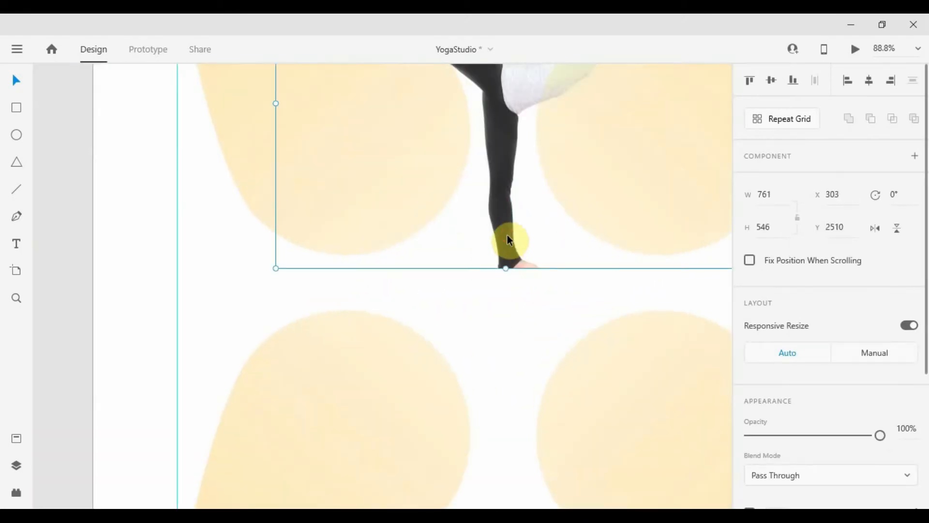
Paste the lotus shapes as a group beneath the dancer's standing foot, slightly enlarged
key("ctrl+v")
key("ctrl+g")
left_click_drag(436, 280, 538, 260)
scroll(539, 256, "down", 5)
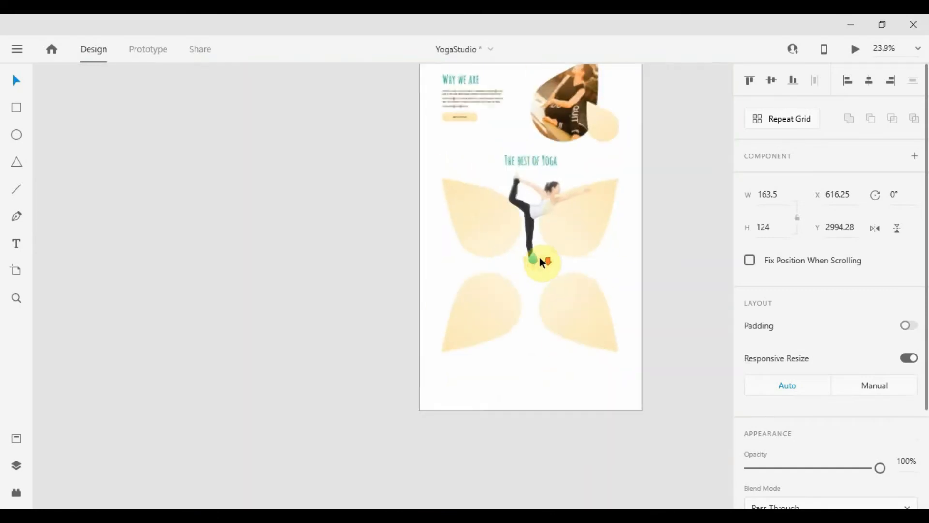
scroll(539, 257, "up", 5)
left_click_drag(564, 312, 582, 325)
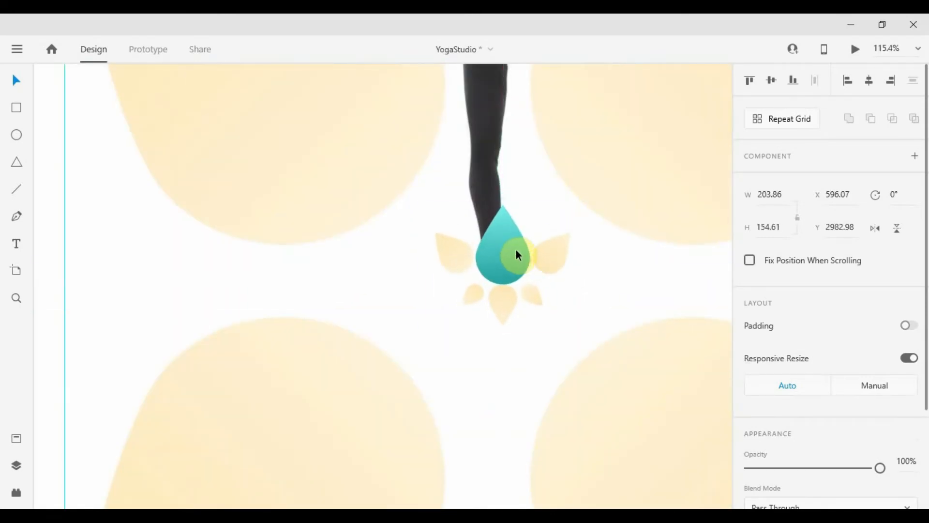
scroll(523, 233, "down", 5)
left_click(670, 260)
Copy the Why we are heading and paragraph onto the left petal
left_click_drag(589, 189, 586, 390)
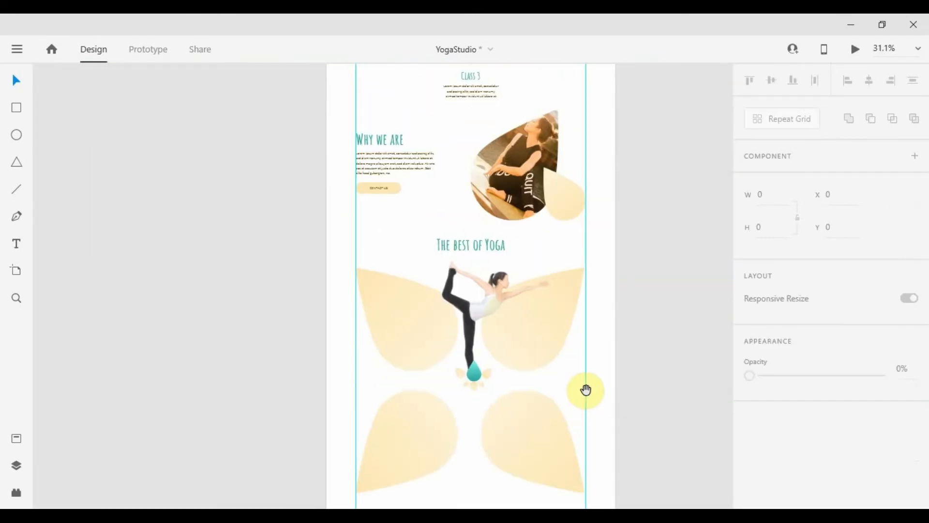
left_click(393, 142)
left_click(382, 162, "shift")
left_click_drag(382, 162, 454, 310)
scroll(391, 317, "up", 5)
key("ctrl+z")
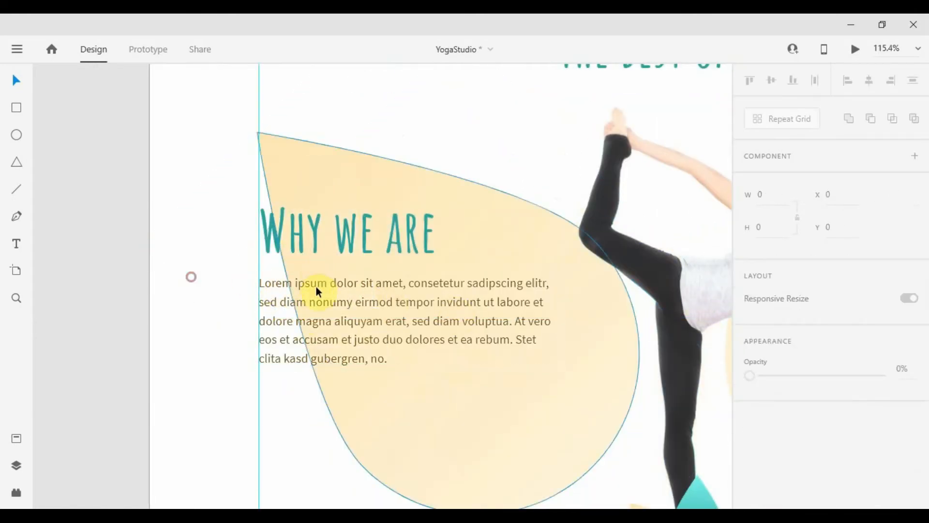
left_click(266, 238)
left_click(263, 285, "shift")
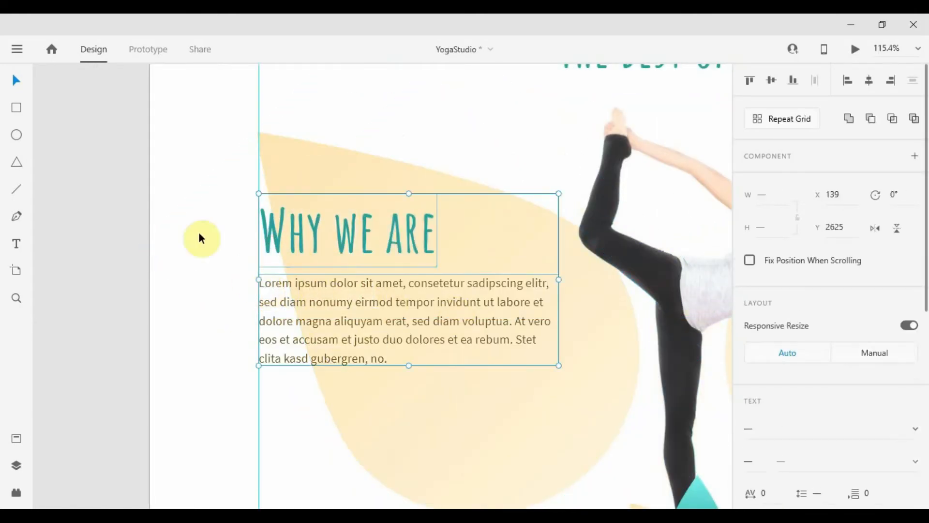
left_click_drag(286, 291, 365, 308)
Narrow the petal paragraph to four lines and shift it and the heading right and down
scroll(365, 308, "down", 5)
scroll(405, 262, "up", 2)
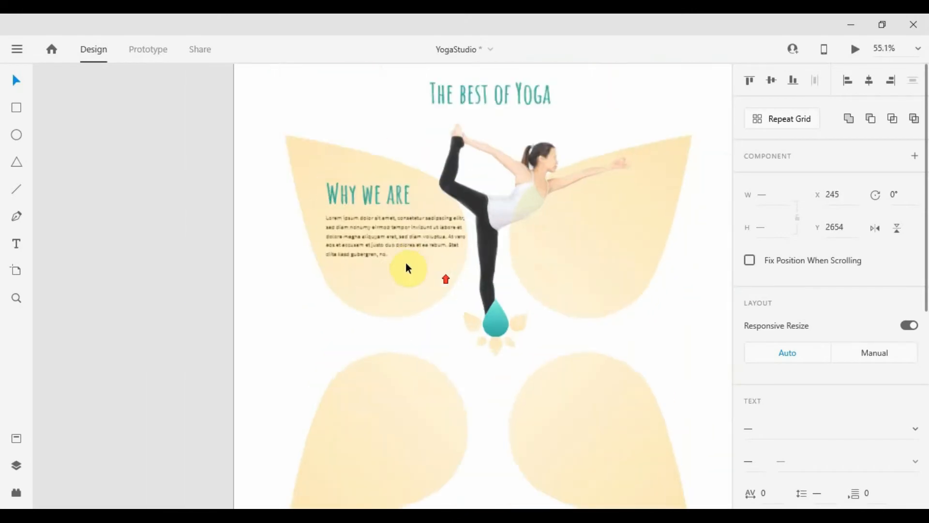
scroll(406, 262, "up", 2)
left_click(373, 249)
left_click_drag(481, 228, 441, 215)
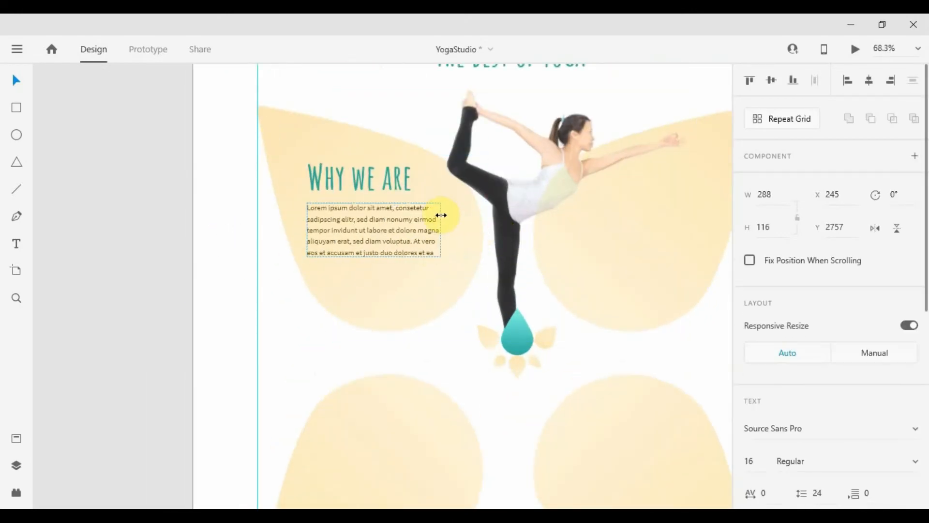
left_click_drag(373, 254, 373, 243)
left_click(390, 189, "shift")
left_click_drag(389, 189, 385, 222)
left_click(274, 197)
Set the Why we are heading's font size to 48
left_click(359, 194)
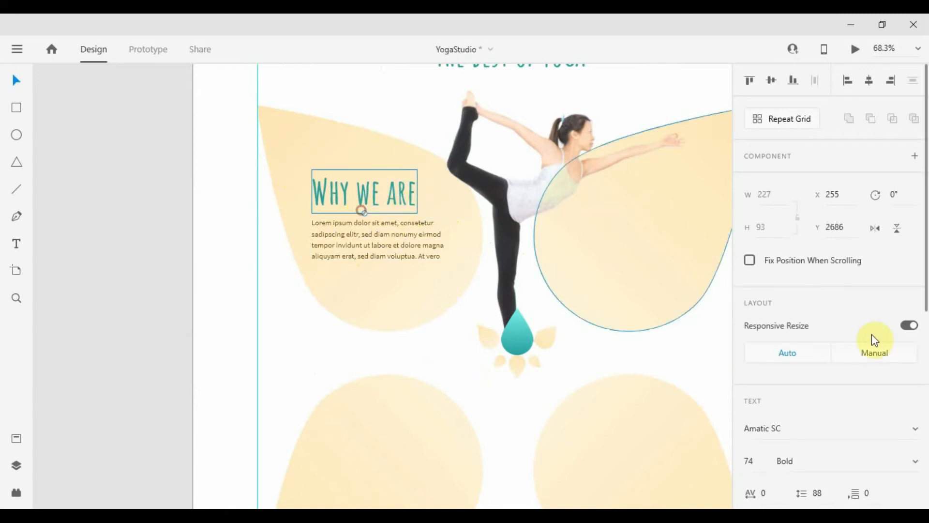
scroll(872, 334, "down", 4)
type("48")
key("Return")
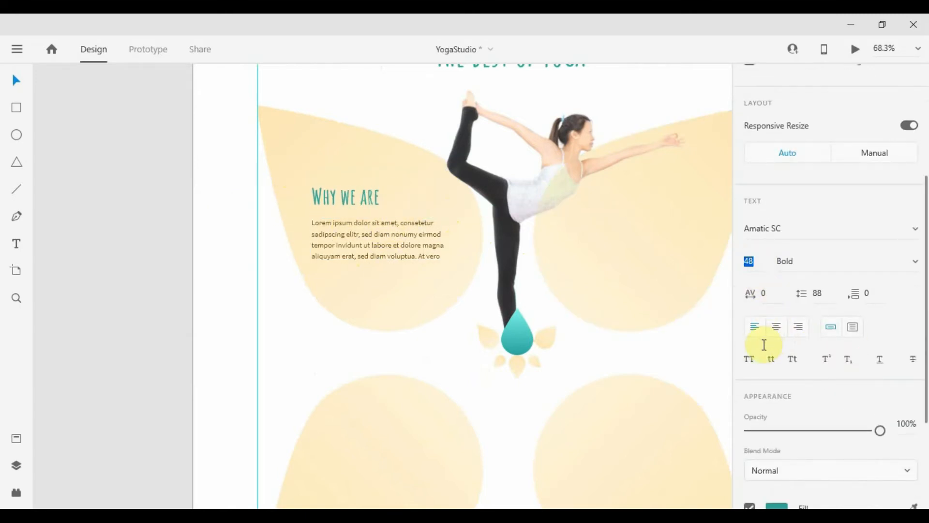
Retitle the heading 'Relax'
left_click(385, 221)
left_click(371, 207)
double_click(367, 200)
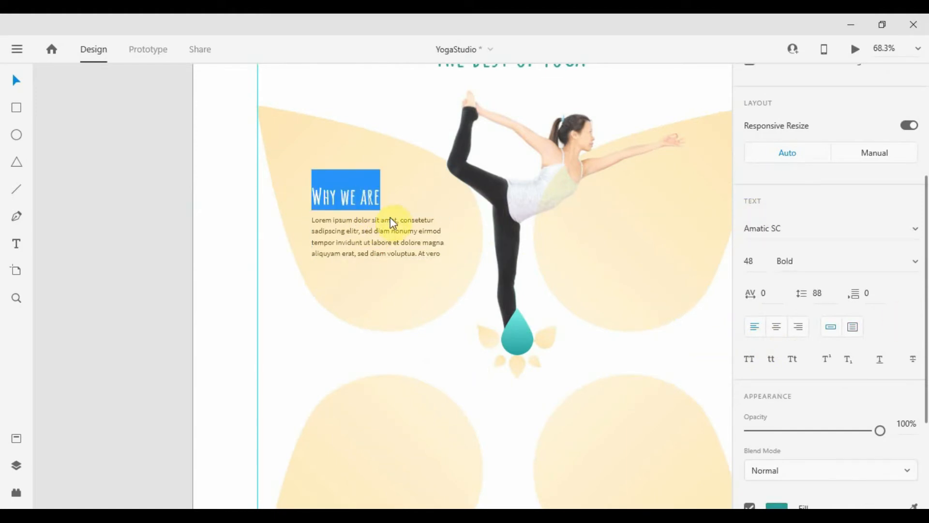
type("Relax")
key("Escape")
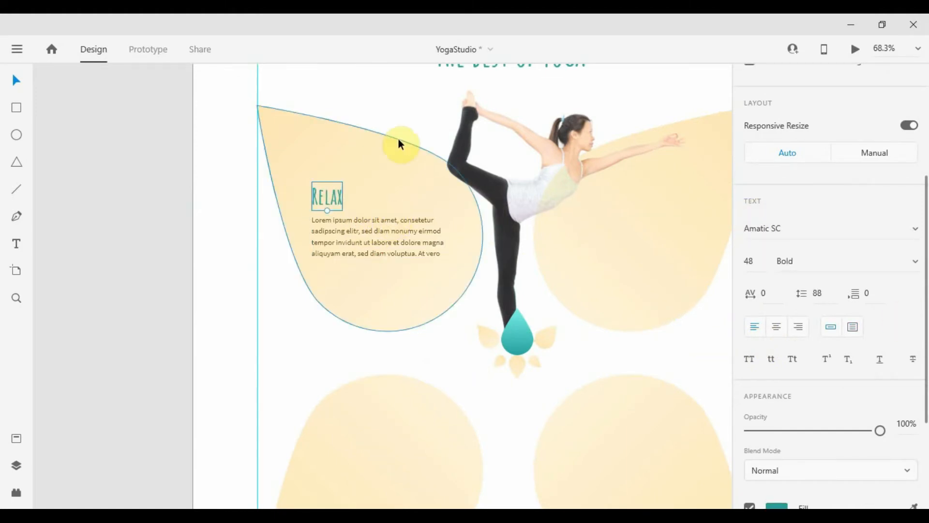
left_click(403, 119)
Copy the Relax heading and its paragraph onto the upper-right petal
scroll(359, 246, "down", 2)
scroll(384, 202, "up", 2)
left_click(383, 264)
left_click_drag(240, 252, 215, 252)
left_click(157, 225, "shift")
left_click_drag(157, 224, 432, 208)
left_click(589, 296)
Narrow both the right and left petal paragraphs to width 262
scroll(420, 333, "down", 2)
scroll(372, 338, "up", 2)
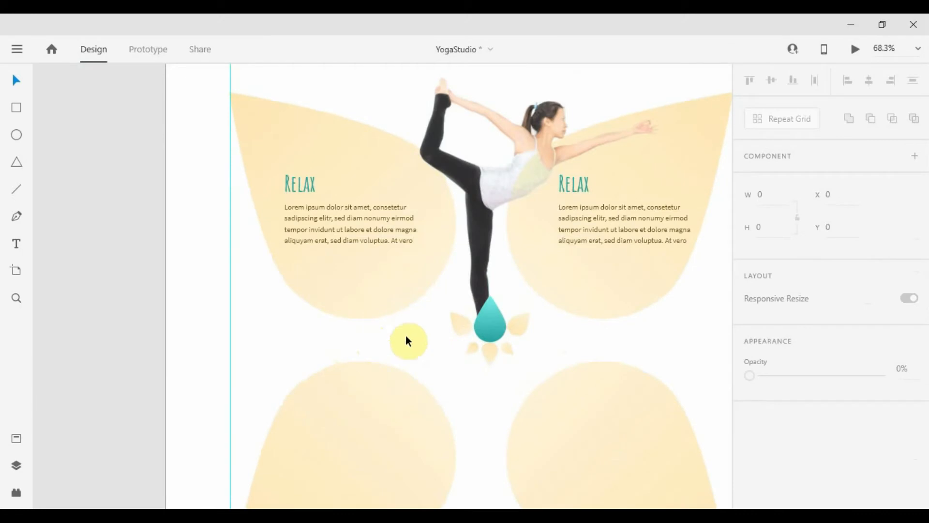
left_click(639, 213)
left_click_drag(667, 199, 656, 198)
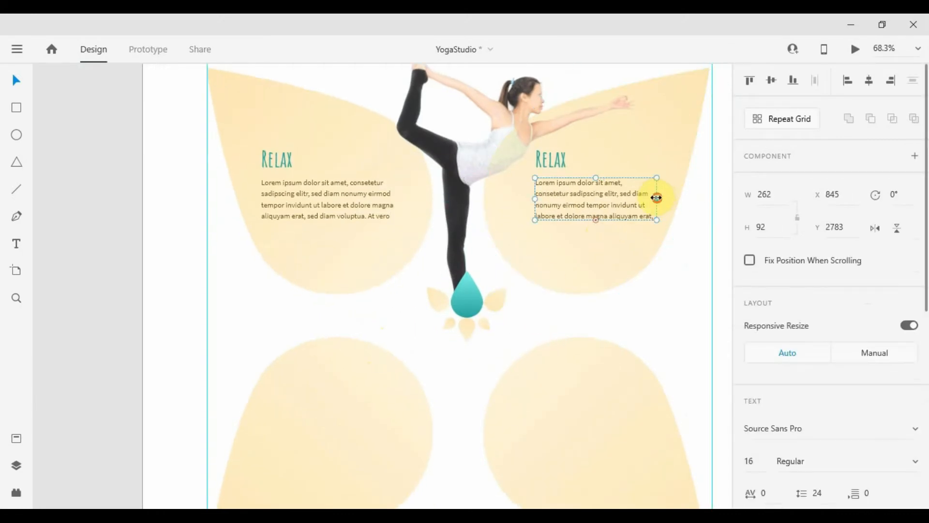
left_click(391, 200)
left_click_drag(392, 198, 383, 198)
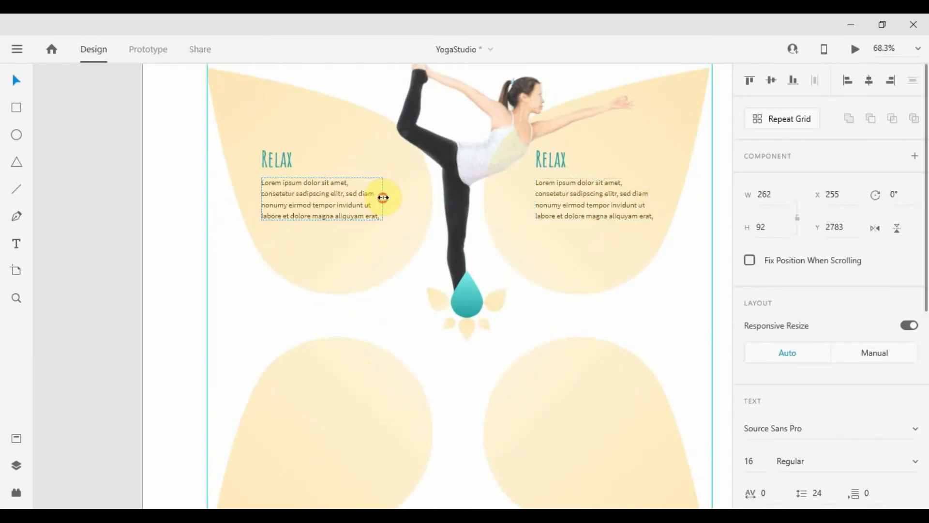
scroll(412, 259, "down", 2)
left_click(614, 273)
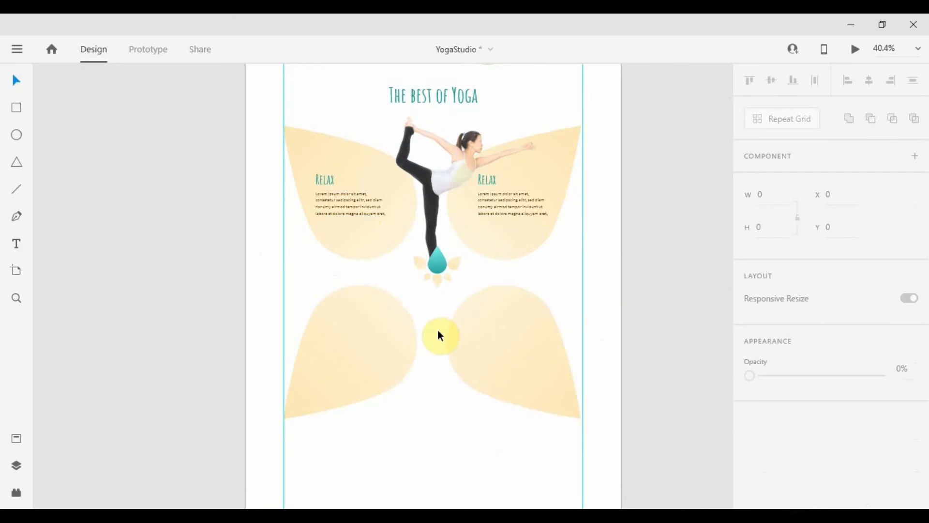
Copy the Relax heading and paragraph onto the lower-left and lower-right petals
left_click(365, 207)
left_click(330, 179, "shift")
left_click_drag(330, 179, 339, 325)
scroll(381, 383, "up", 2)
left_click_drag(495, 348, 385, 305)
left_click_drag(185, 252, 445, 225)
scroll(445, 225, "down", 2)
key("Escape")
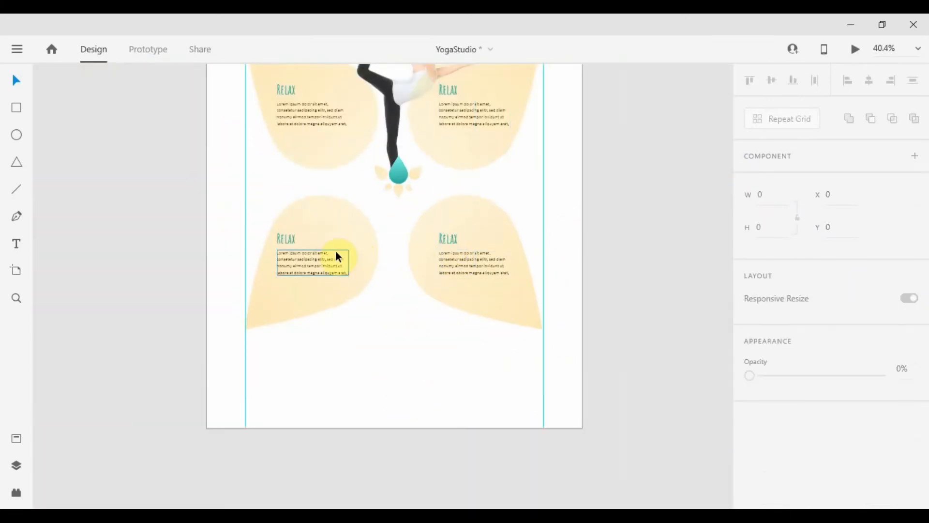
Retitle the upper-right heading 'Re-Energize' and the lower-right heading 'Beauty of Body'
scroll(336, 251, "up", 3)
scroll(462, 191, "up", 5)
scroll(463, 192, "down", 2)
double_click(503, 247)
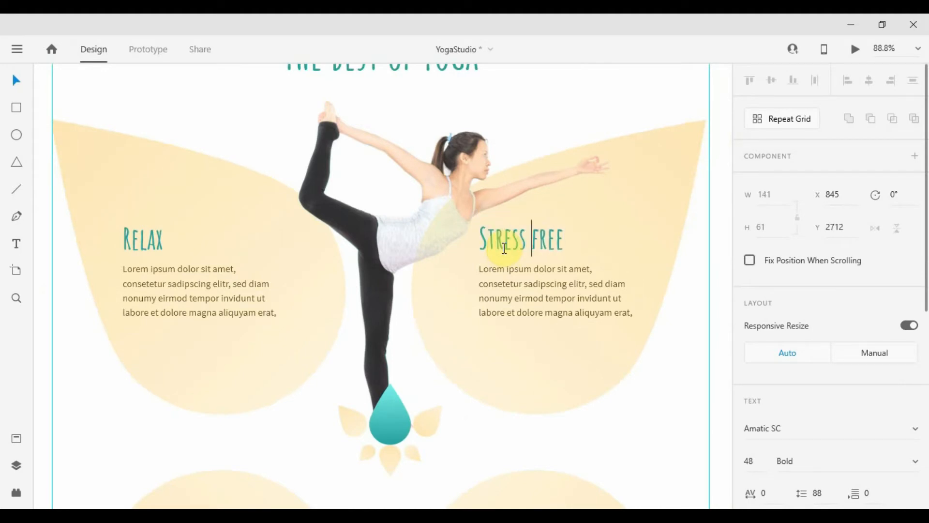
scroll(475, 225, "down", 4)
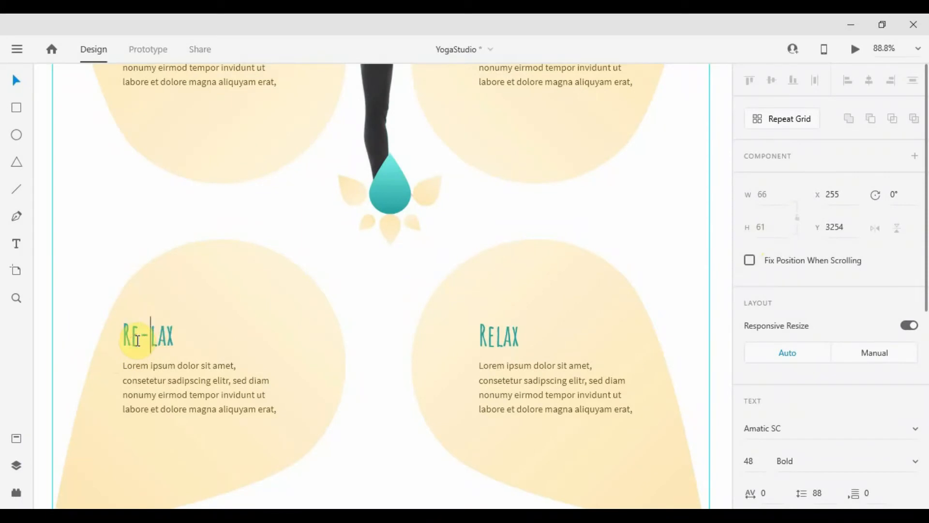
type("ergiz")
key("shift+End")
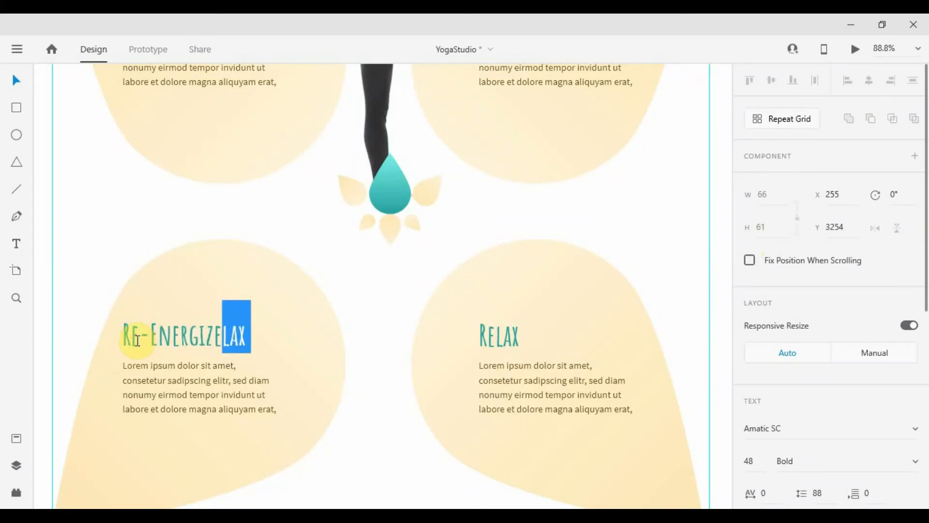
key("Delete")
double_click(495, 336)
type("Be")
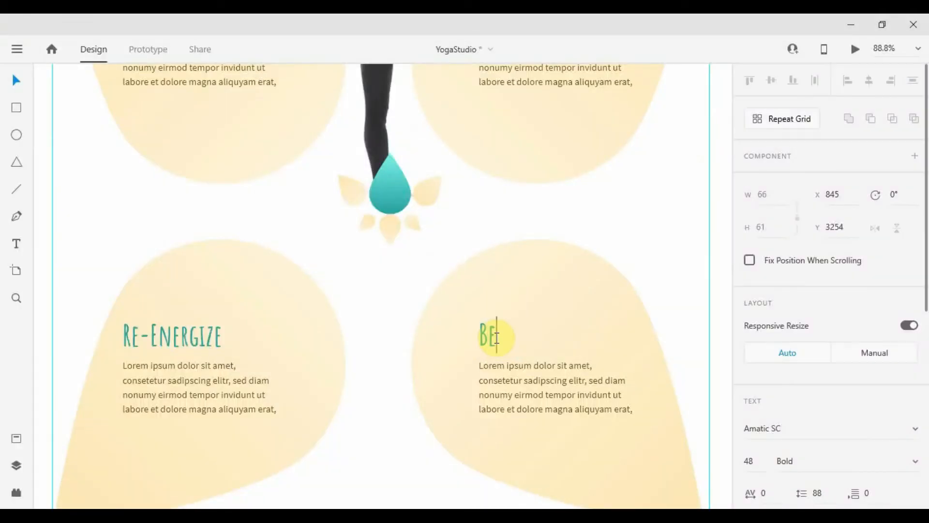
type("auty of Body")
key("Escape")
scroll(506, 222, "down", 5)
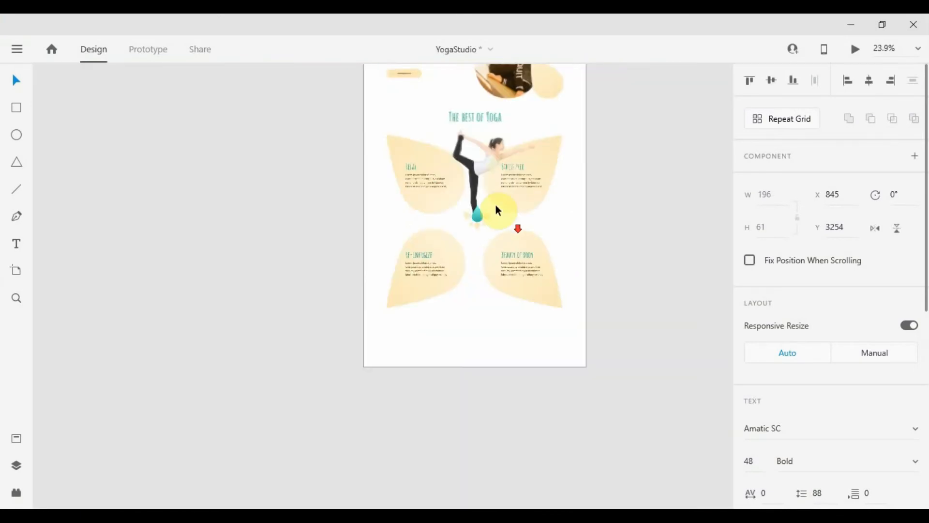
Lengthen the page artboard downward to make room below the petals
left_click(602, 220)
left_click_drag(599, 169, 551, 89)
left_click(449, 250)
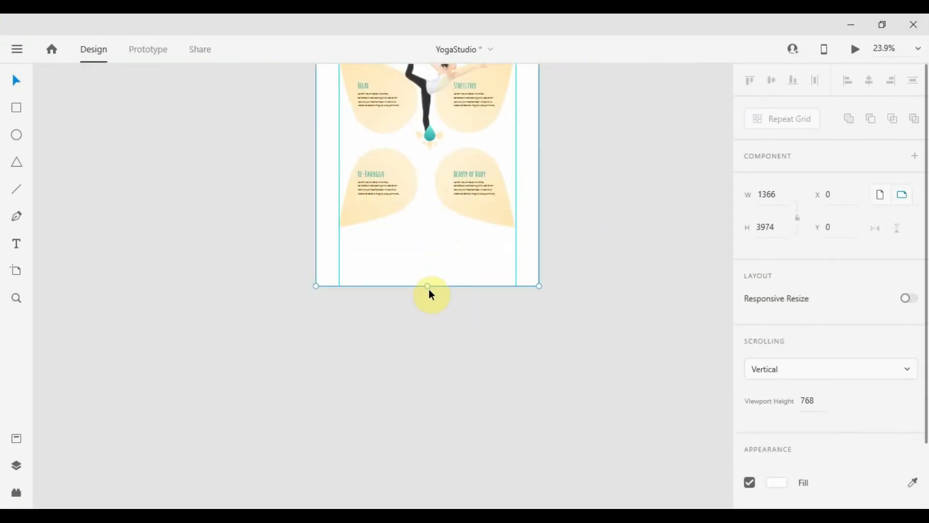
left_click_drag(428, 286, 434, 465)
left_click(631, 310)
Copy The best of Yoga heading below the petals at the left guide and retitle it 'Testimonials'
scroll(602, 243, "down", 4)
left_click_drag(552, 168, 459, 384)
scroll(486, 224, "up", 4)
left_click(611, 147)
scroll(459, 384, "down", 1)
scroll(459, 384, "up", 3)
left_click_drag(523, 360, 553, 251)
left_click_drag(531, 195, 394, 214)
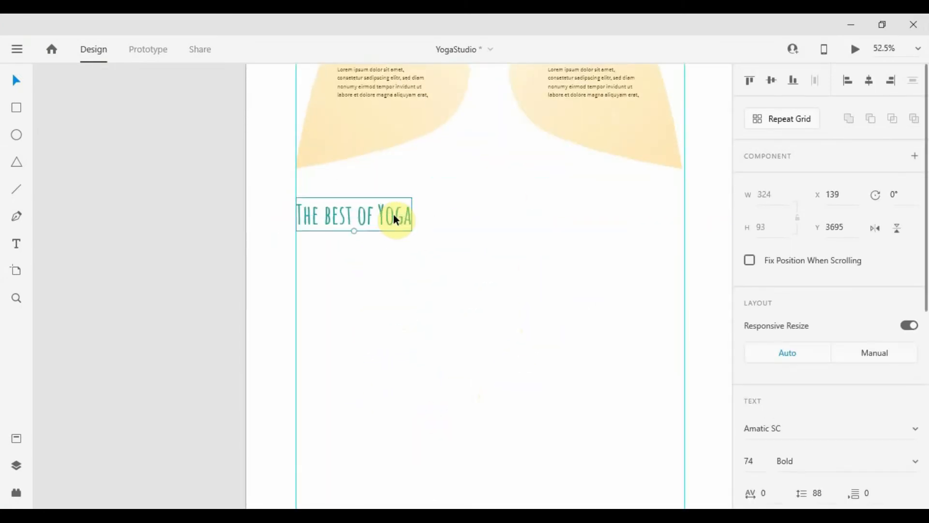
double_click(394, 214)
type("Testimonials")
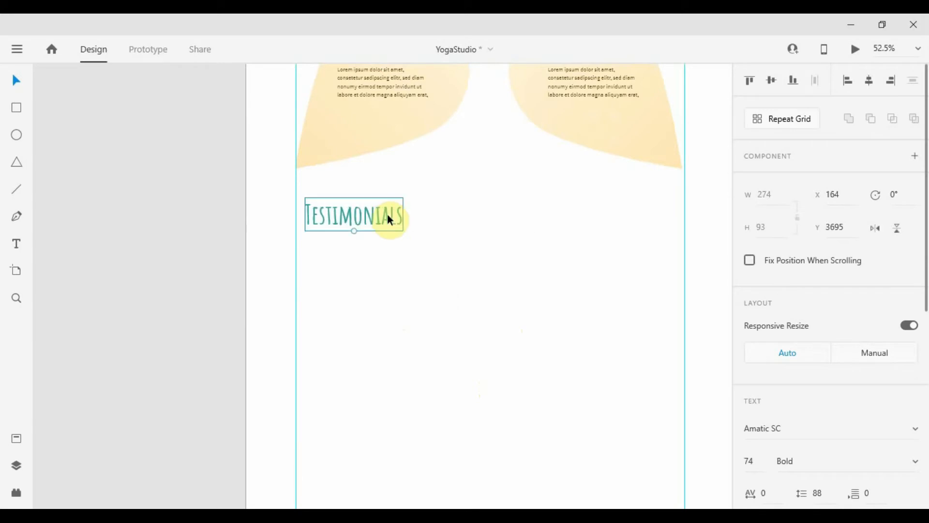
Place a copied petal shape under Testimonials at the left guide and enlarge it
scroll(730, 373, "down", 1)
scroll(760, 403, "down", 3)
scroll(370, 208, "down", 5)
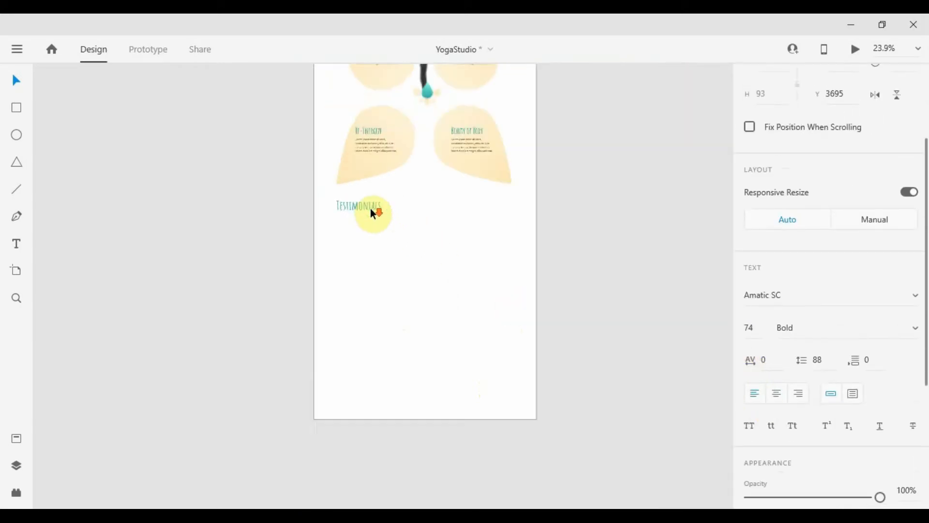
left_click_drag(441, 104, 408, 250)
scroll(408, 250, "up", 4)
left_click_drag(462, 272, 299, 224)
left_click_drag(373, 165, 410, 149)
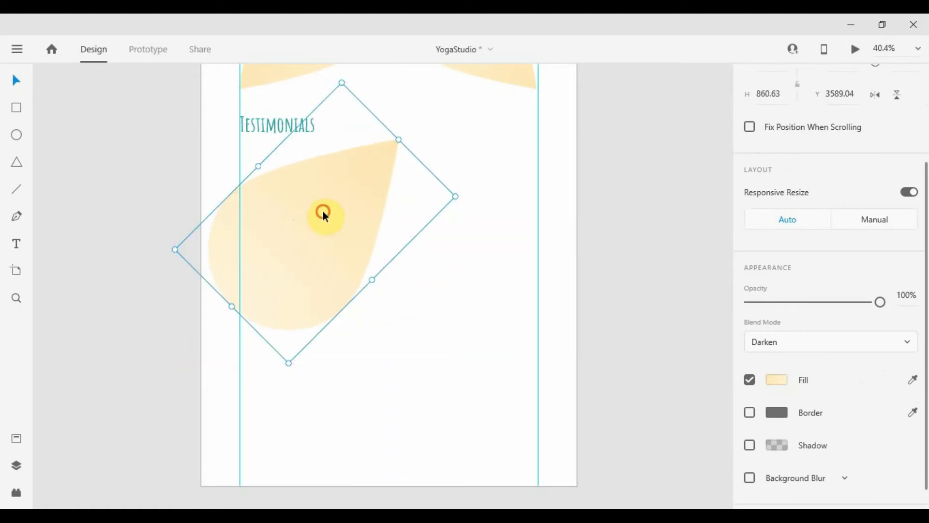
left_click_drag(323, 209, 361, 208)
Rotate and further enlarge the petal, settling its position beneath the heading
left_click_drag(500, 198, 504, 237)
left_click_drag(342, 235, 344, 224)
left_click_drag(499, 233, 514, 233)
left_click_drag(364, 232, 372, 232)
scroll(287, 194, "up", 2)
left_click_drag(311, 205, 332, 274)
mouse_move(394, 315)
left_mouse_down()
mouse_move(388, 302)
mouse_move(388, 325)
left_mouse_up()
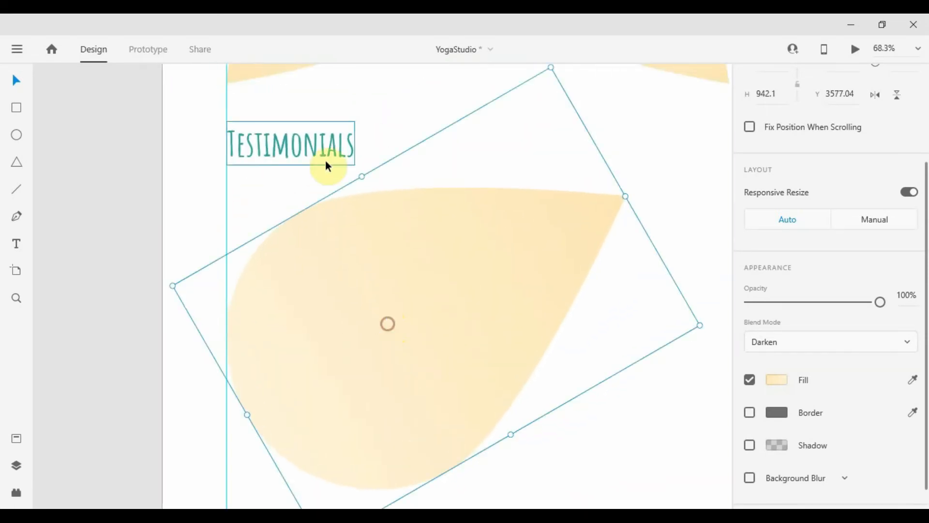
left_click_drag(326, 160, 331, 187)
scroll(331, 183, "down", 2)
scroll(331, 183, "down", 1)
scroll(388, 224, "up", 3)
left_click(392, 225)
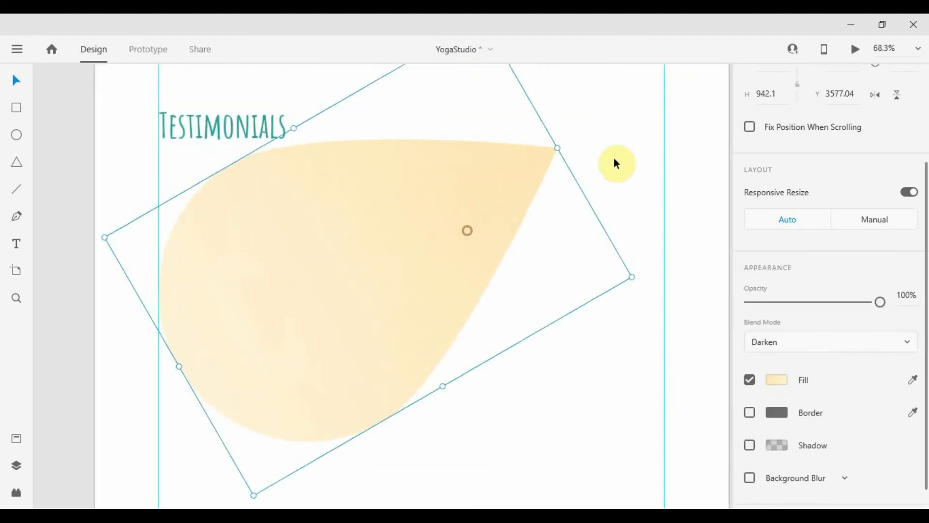
left_click_drag(640, 275, 497, 225)
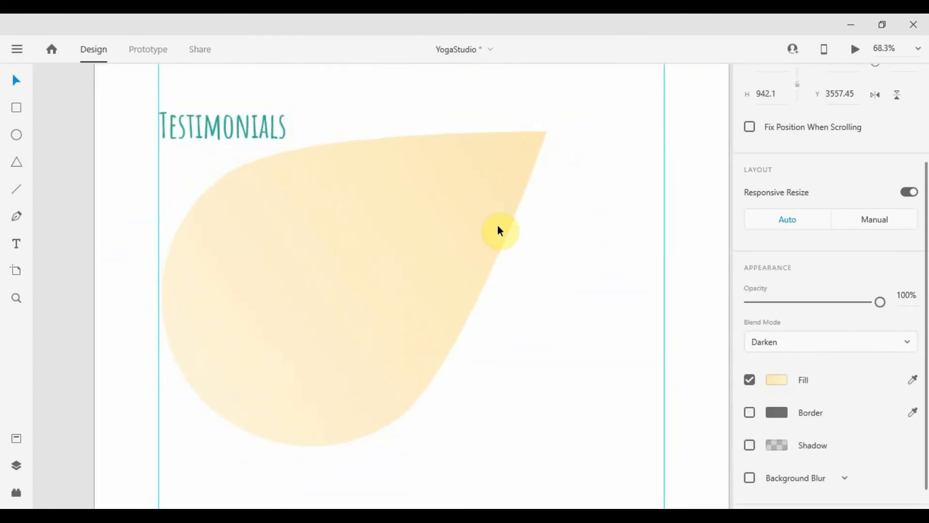
scroll(497, 225, "down", 4)
Copy the Re-Energize heading and paragraph onto the Testimonials petal
left_click(448, 108)
left_click(453, 120, "shift")
scroll(465, 242, "up", 4)
left_click_drag(455, 121, 489, 248)
Delete the copied heading and set the paragraph's font size to 24
left_click(479, 224)
key("Delete")
left_click(493, 248)
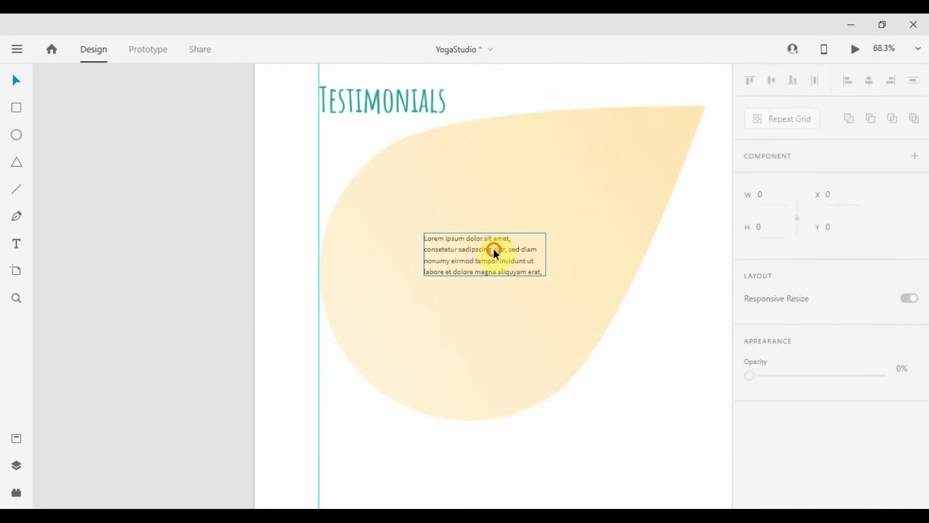
scroll(767, 224, "down", 3)
left_click(748, 194)
type("22")
key("Return")
type("24")
key("Return")
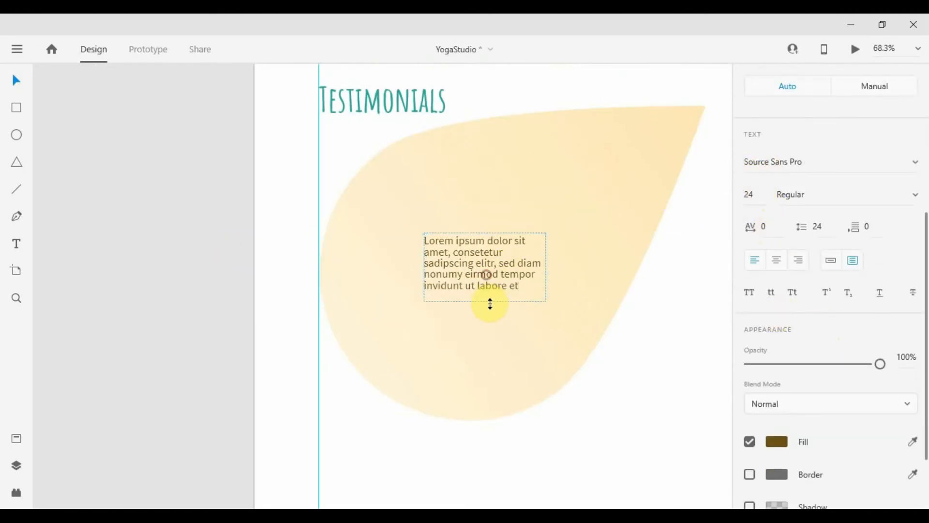
Widen the paragraph's text box and set its line spacing to 34
left_click_drag(547, 267, 602, 267)
left_click(817, 227)
type("32")
key("Return")
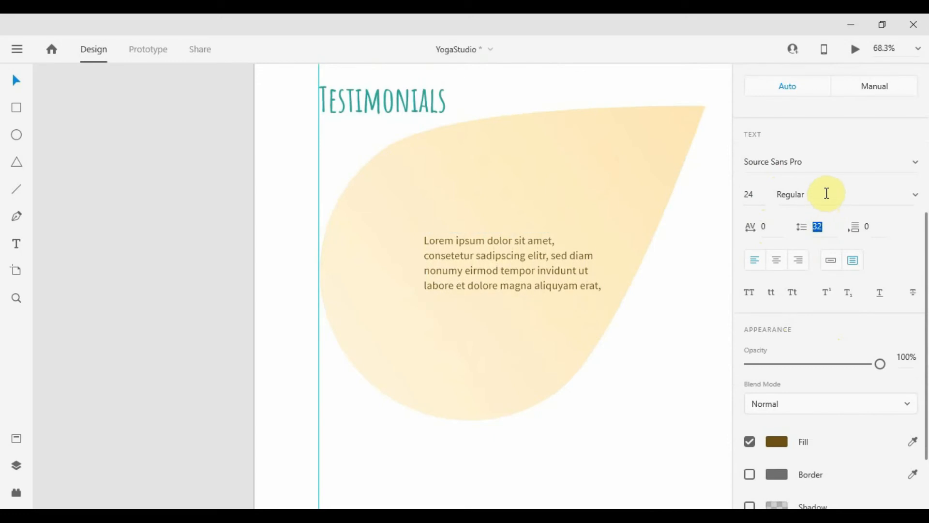
key("Up")
key("Up")
scroll(585, 270, "down", 3)
scroll(446, 400, "up", 3)
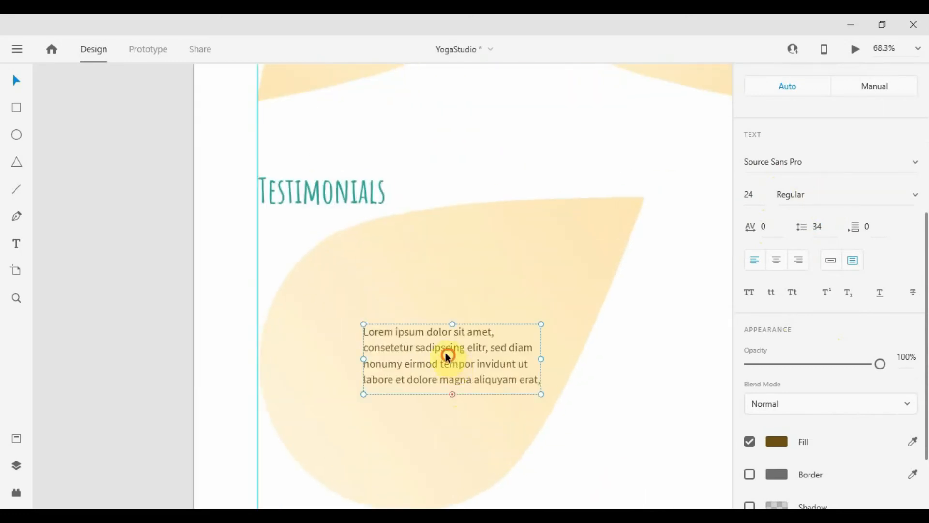
Move the paragraph up and left inside the petal and make its text box taller
left_click_drag(448, 357, 431, 339)
double_click(363, 315)
left_click(365, 315)
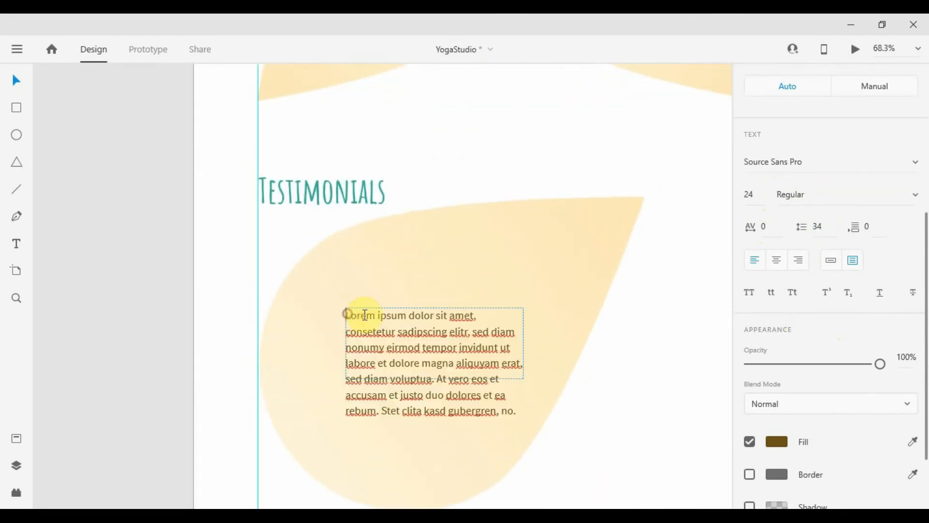
left_click(600, 407)
left_click(600, 405)
scroll(600, 404, "down", 3)
left_click_drag(600, 403, 542, 321)
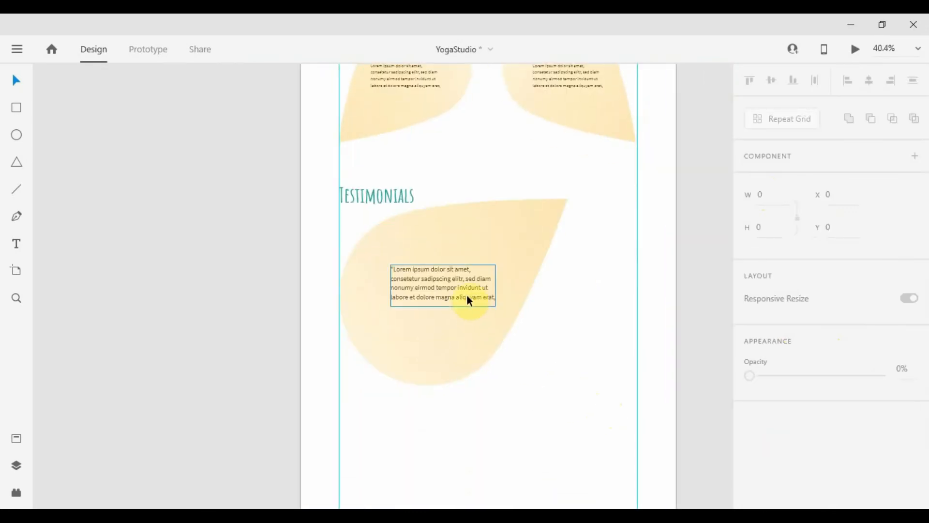
left_click(467, 295)
left_click_drag(442, 307, 443, 330)
Trim the paragraph to four lines ending at 'erat,' and add a closing quotation mark
double_click(487, 299)
left_click_drag(484, 298, 530, 366)
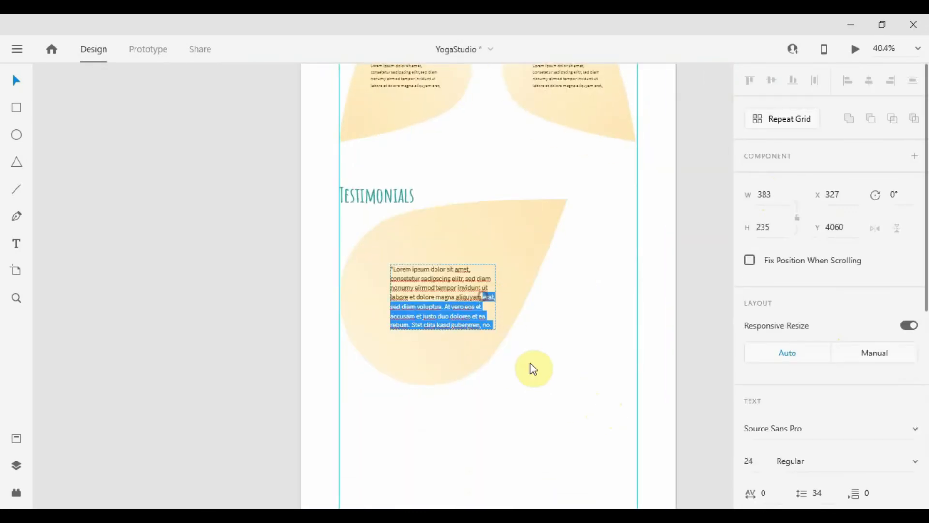
key("BackSpace")
type("\"")
key("Escape")
left_click_drag(443, 329, 442, 305)
left_click(555, 332)
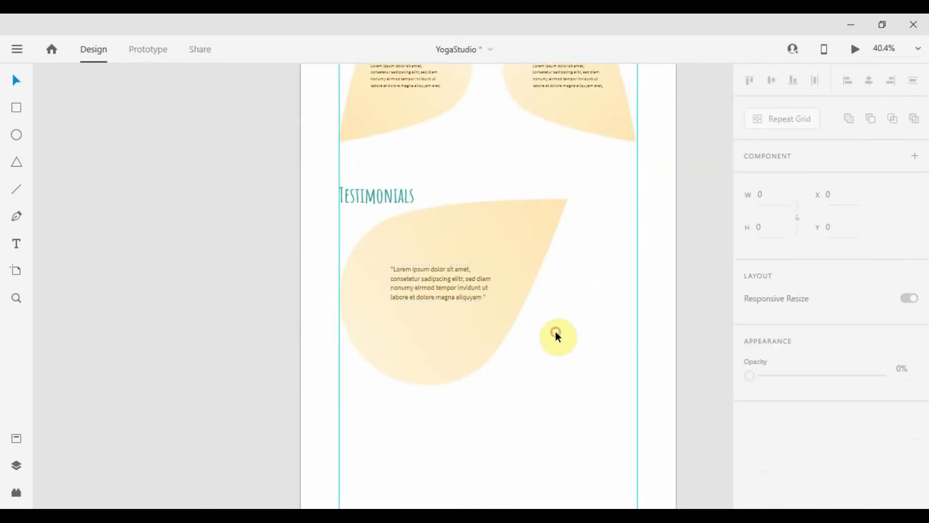
scroll(390, 316, "up", 3)
scroll(422, 308, "up", 2)
left_click(462, 290)
left_click(423, 334)
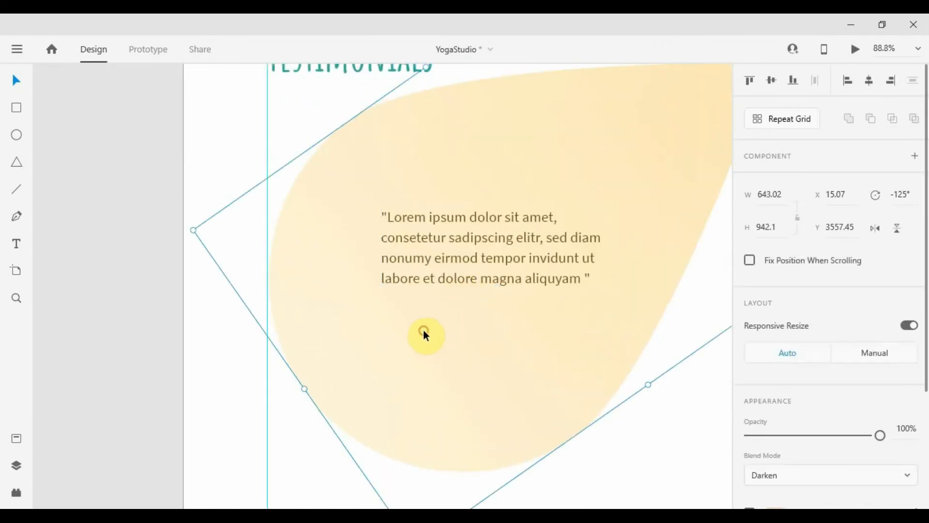
left_click(388, 316)
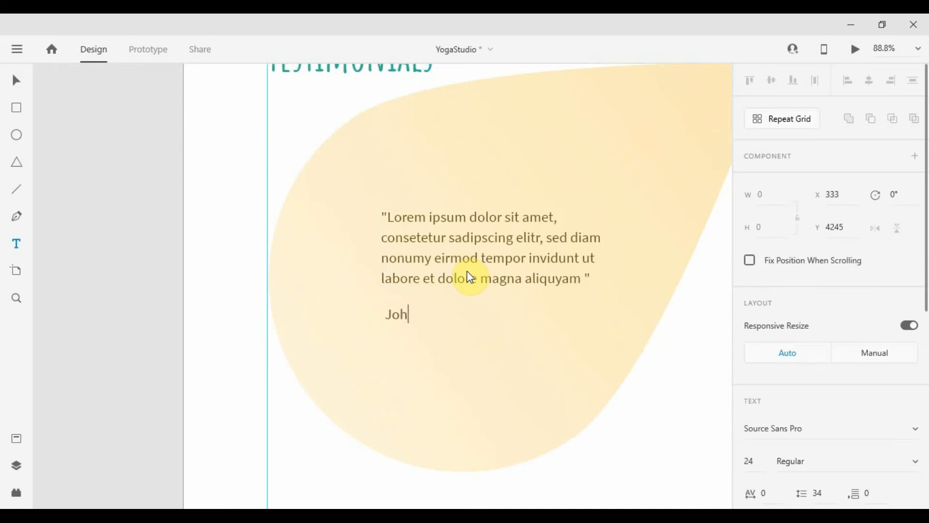
key("Escape")
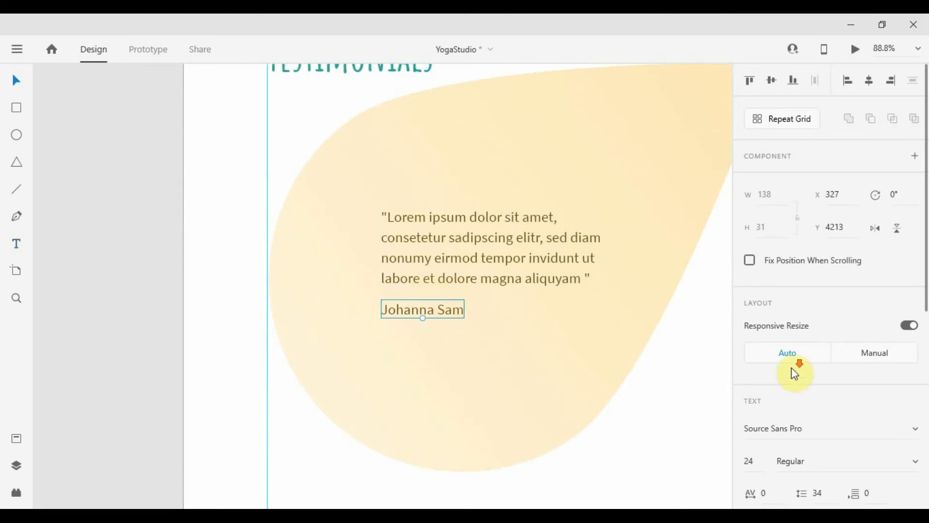
scroll(794, 373, "down", 4)
left_click(838, 263)
type("Bold")
key("Return")
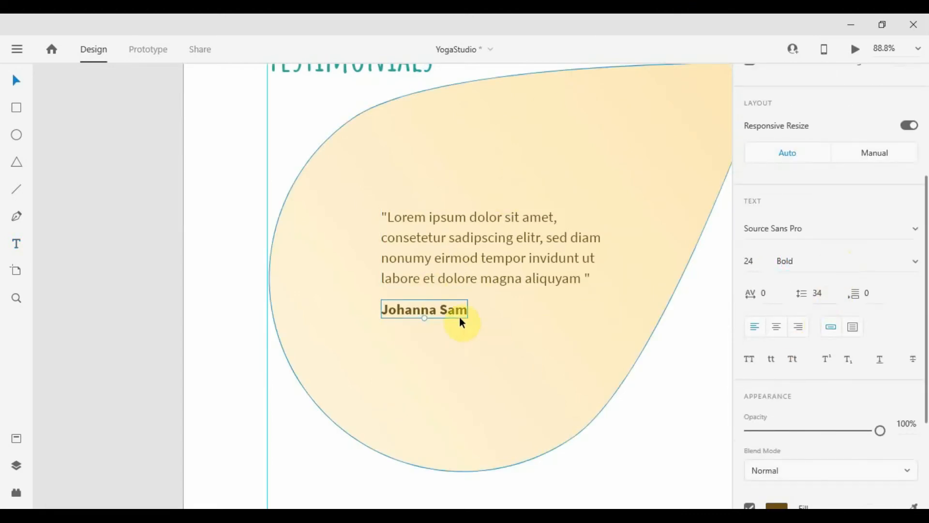
Duplicate the name below itself, set it to Regular and change it to 'Student'
left_click_drag(443, 311, 442, 337)
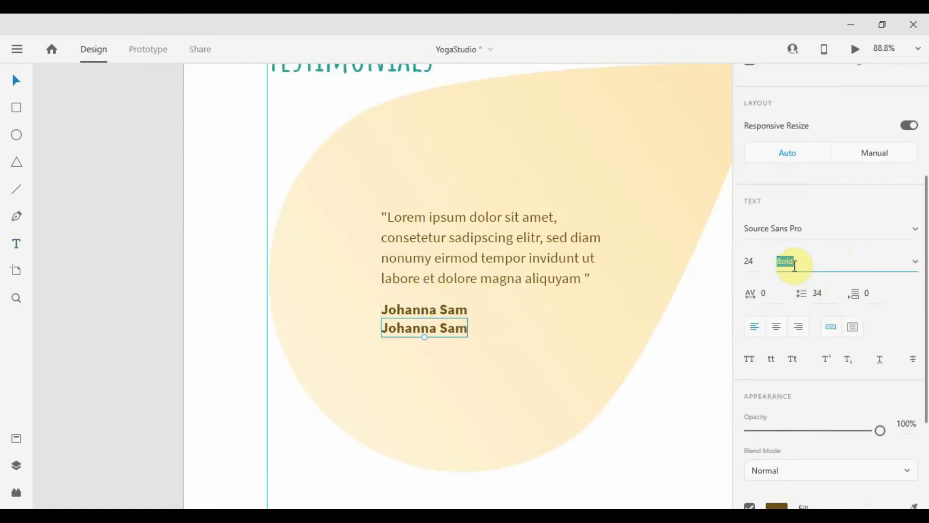
key("Return")
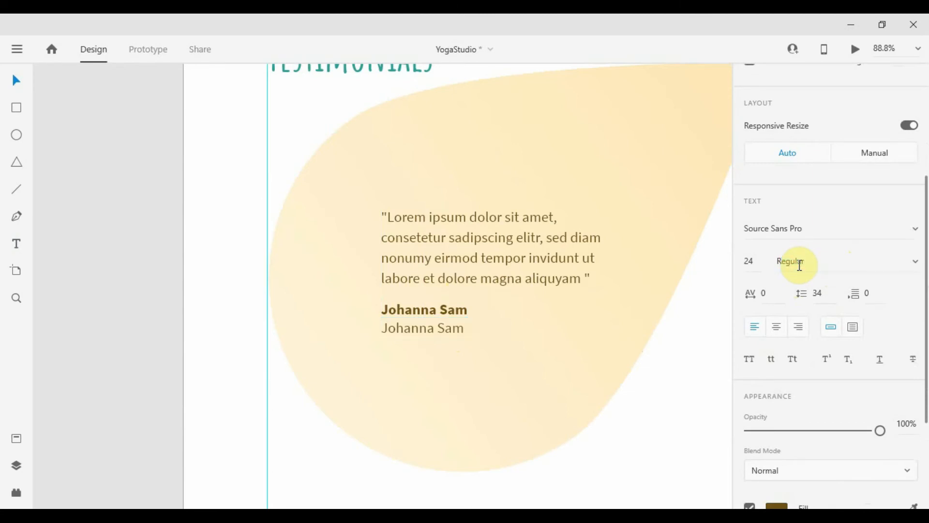
type("tudent")
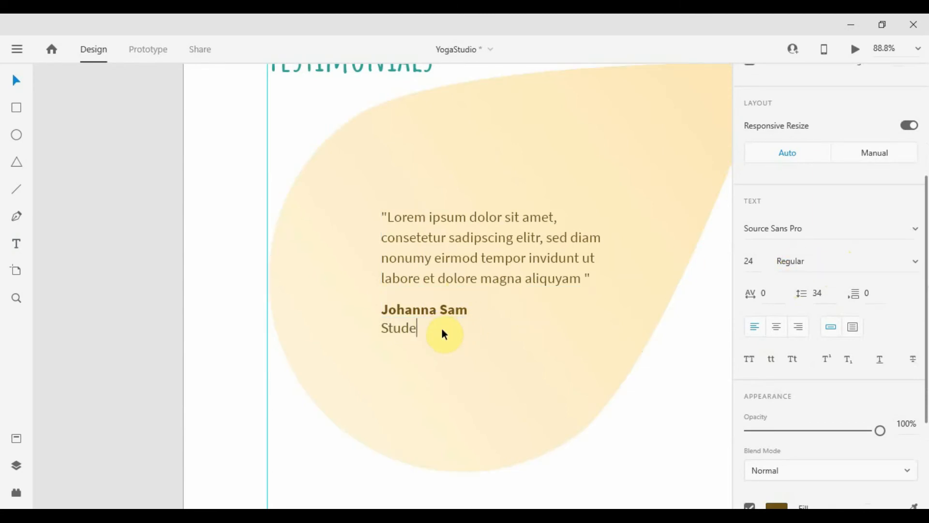
key("Escape")
Nudge the name and Student down, then shift them up together with the quote
left_click(422, 312, "shift")
left_click_drag(422, 312, 422, 320)
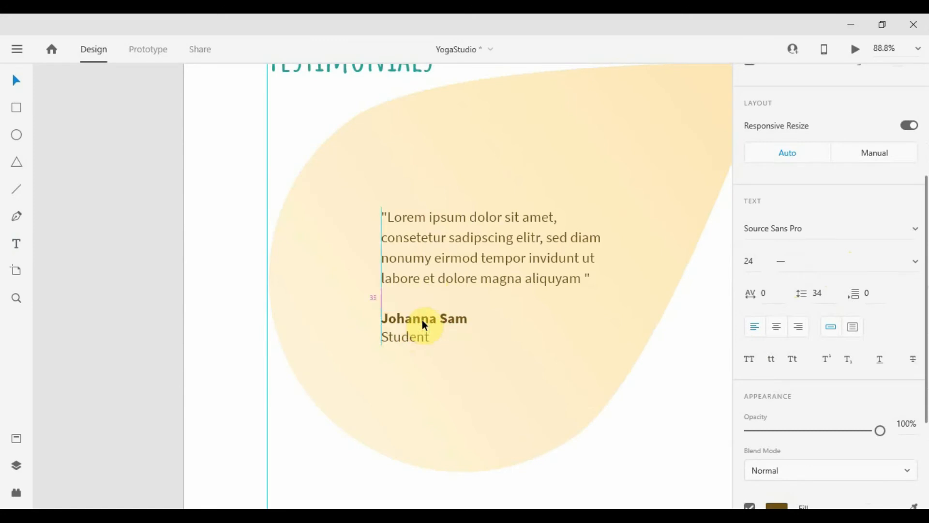
left_click(439, 274, "shift")
left_click_drag(440, 273, 447, 249)
scroll(443, 253, "down", 4)
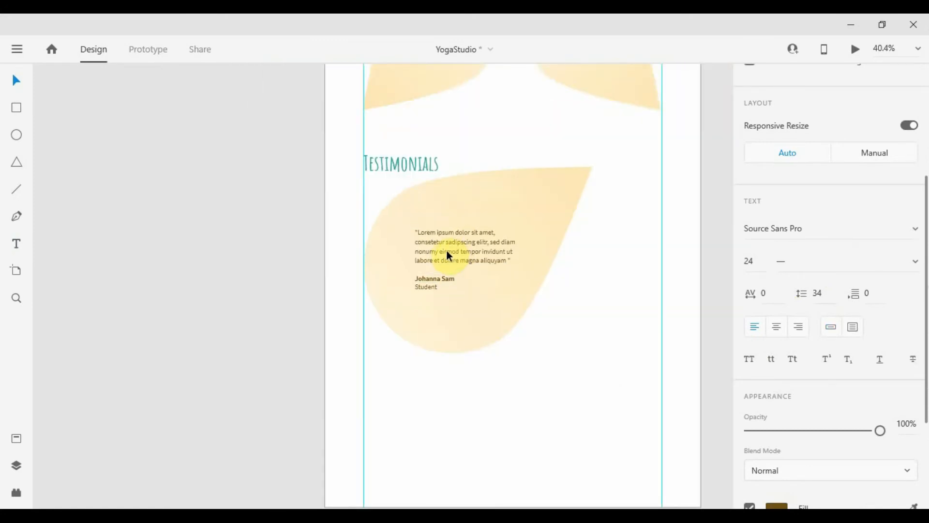
left_click(359, 256)
left_click(428, 278)
scroll(477, 243, "up", 2)
scroll(476, 242, "down", 3)
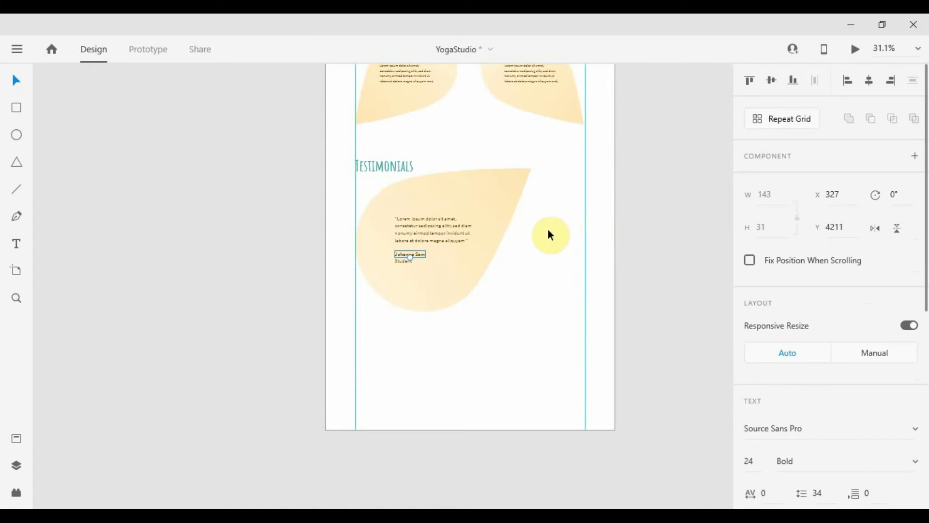
Copy the Testimonials heading onto the card, delete the old name and lower Student slightly
scroll(426, 216, "up", 3)
left_click_drag(366, 105, 543, 271)
left_click(383, 300)
key("Delete")
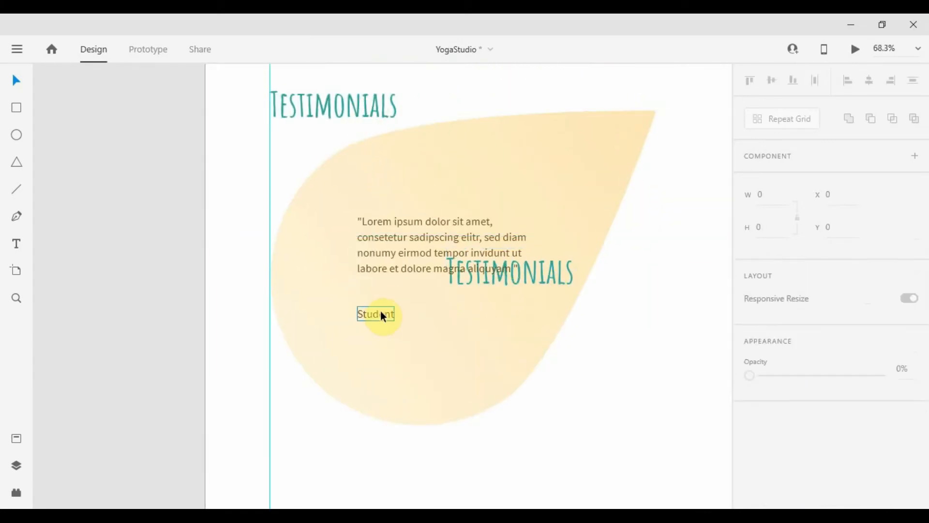
left_click_drag(380, 313, 382, 335)
Set the testimonial leaf's blend mode back to Normal
left_click(534, 273)
left_click_drag(618, 344, 566, 276)
left_click(561, 310)
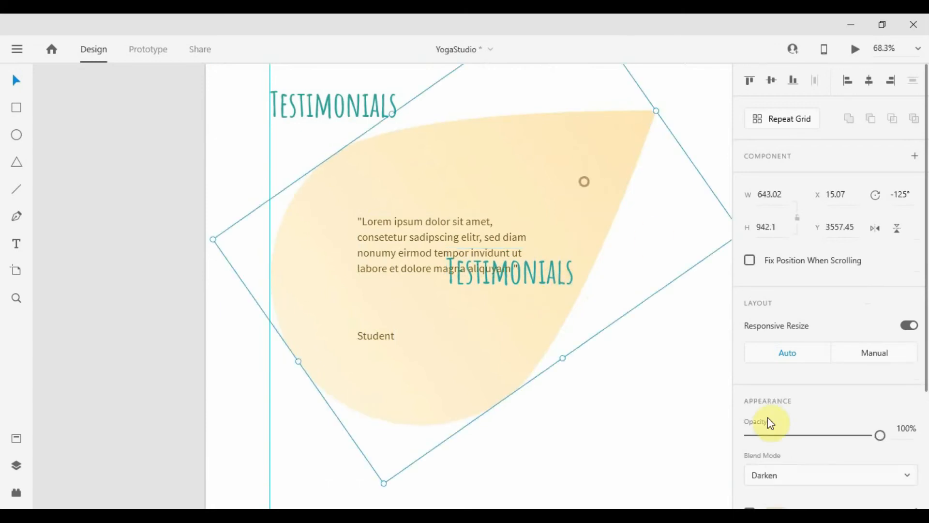
scroll(775, 363, "down", 3)
left_click(778, 307)
left_click(768, 317)
left_click(769, 313)
scroll(770, 174, "up", 3)
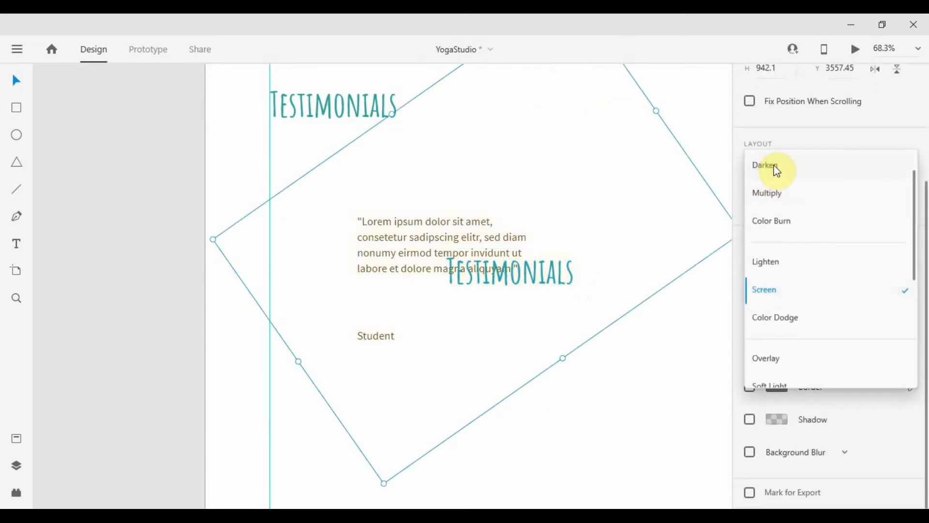
left_click(780, 165)
left_click(536, 278)
left_click_drag(536, 278, 449, 315)
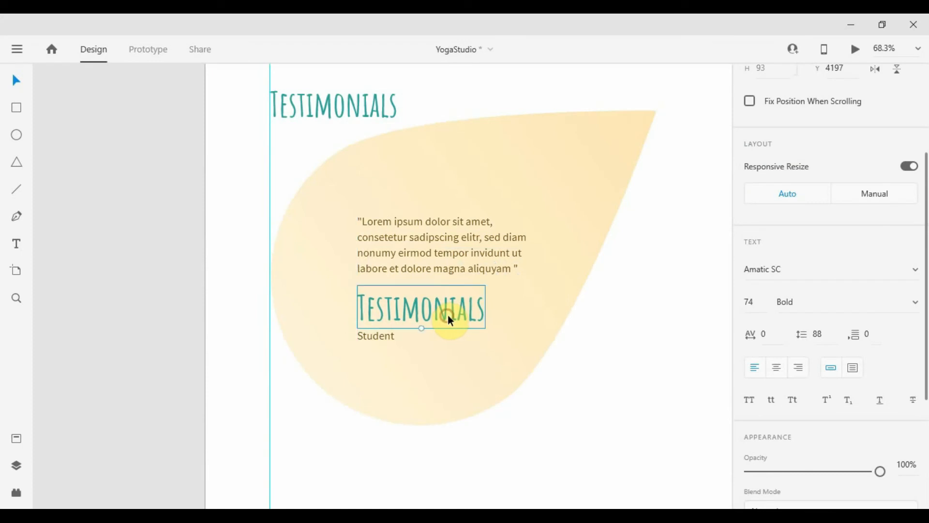
left_click_drag(760, 305, 761, 404)
left_click(450, 355)
double_click(419, 311)
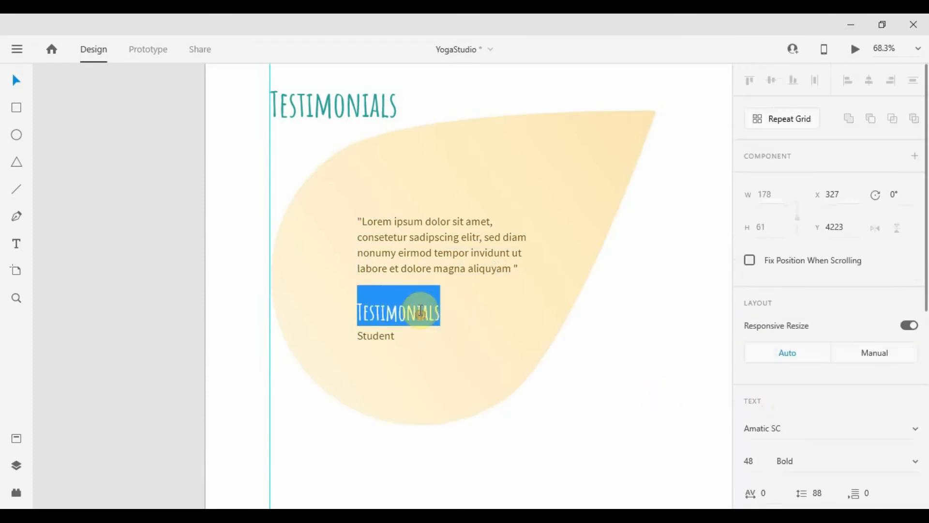
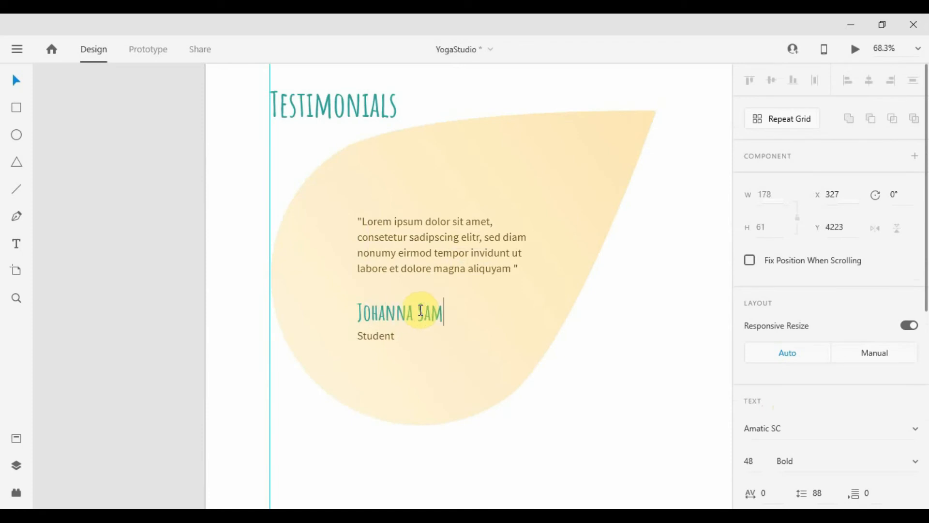
key("Escape")
left_click(553, 359)
scroll(553, 359, "down", 5)
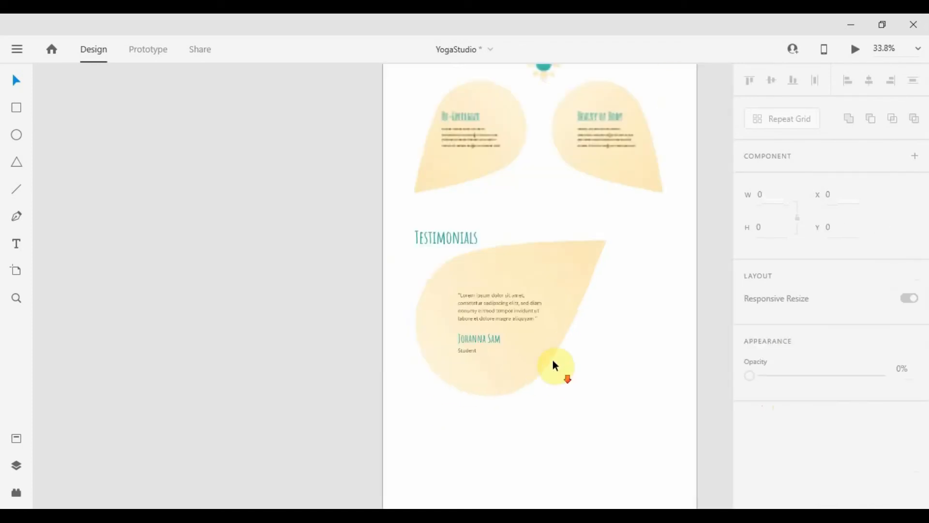
Make the leaf and its texts a Repeat Grid with a second card and a narrower gap
left_click_drag(556, 445, 471, 292)
left_click_drag(595, 349, 521, 343)
left_click(779, 127)
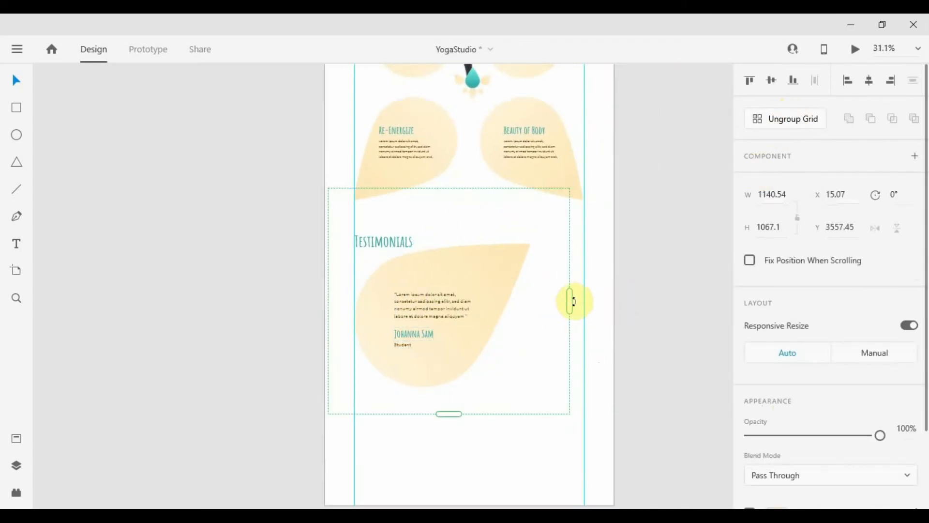
left_click_drag(571, 301, 691, 290)
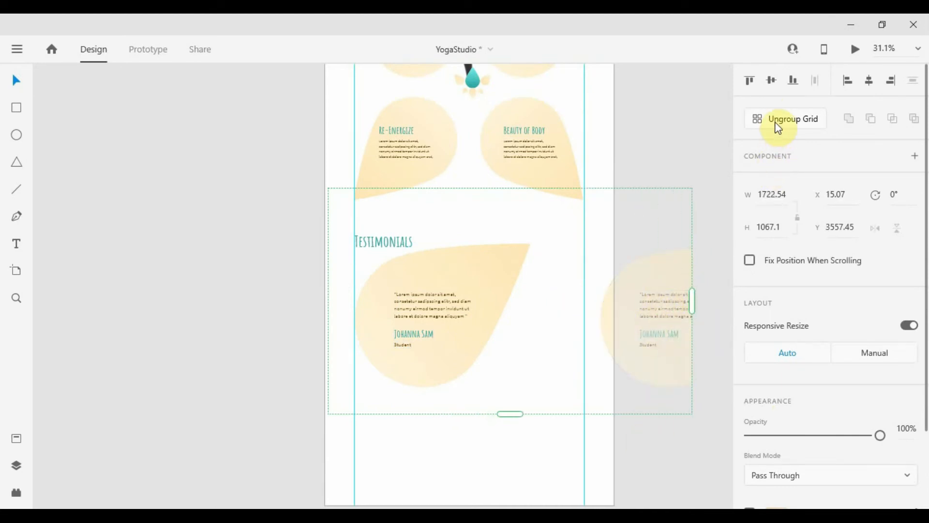
left_click_drag(579, 310, 503, 311)
left_click(792, 118)
left_click(494, 373)
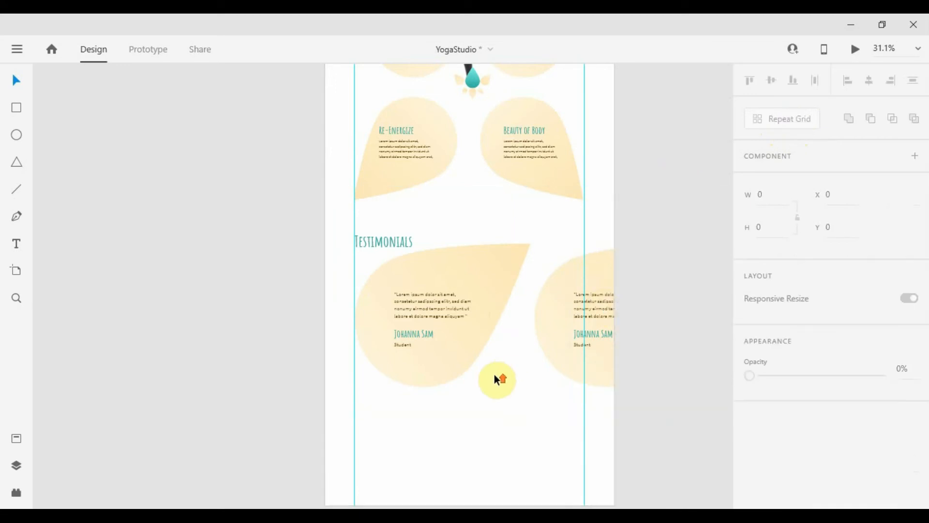
Nudge the testimonial grid slightly down on the page
scroll(492, 374, "up", 3)
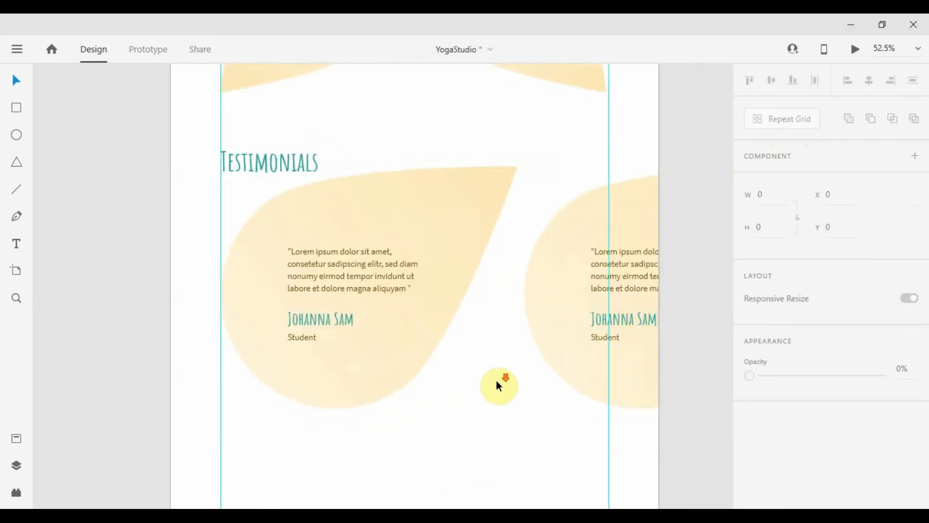
scroll(498, 386, "down", 3)
left_click(591, 326)
left_click(606, 282)
mouse_move(605, 284)
left_mouse_down()
mouse_move(497, 288)
mouse_move(616, 287)
mouse_move(606, 289)
left_mouse_up()
Lengthen the artboard downward below the testimonials
scroll(606, 289, "up", 5)
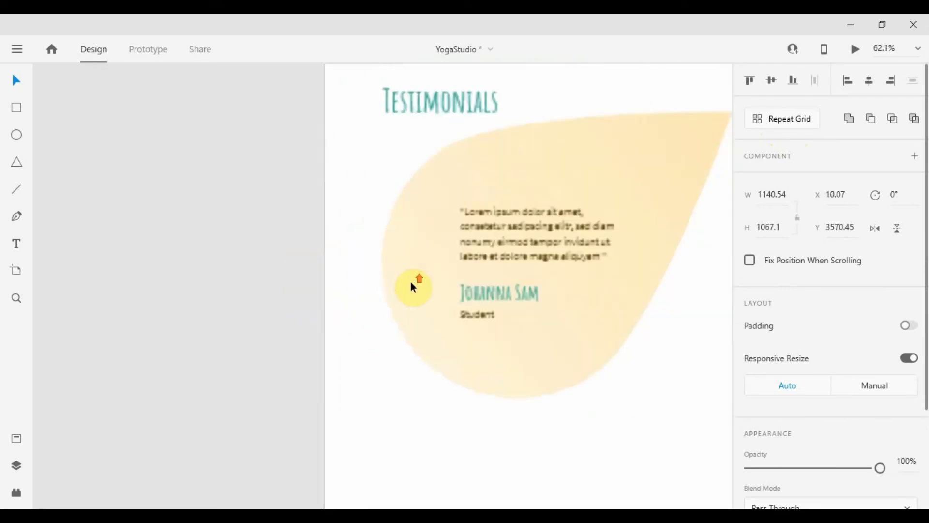
scroll(438, 271, "down", 6)
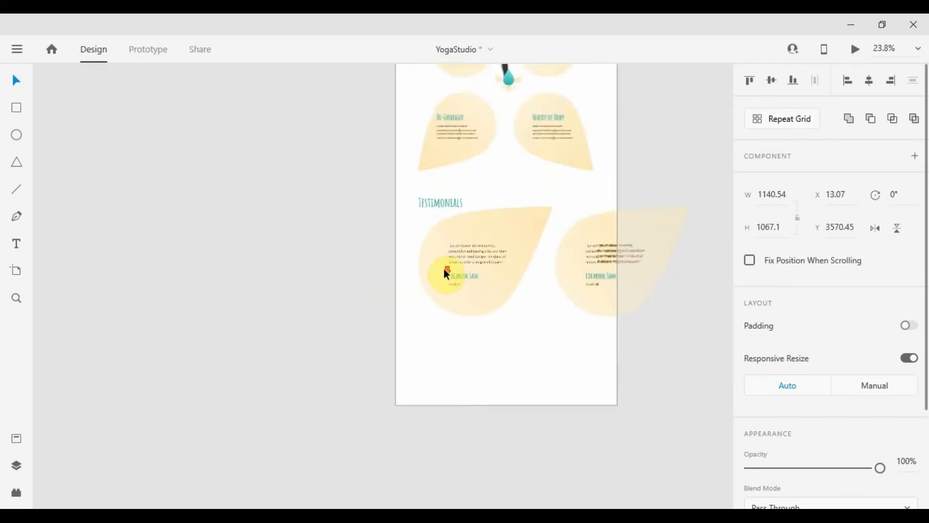
left_click(477, 385)
left_click_drag(476, 421, 560, 421)
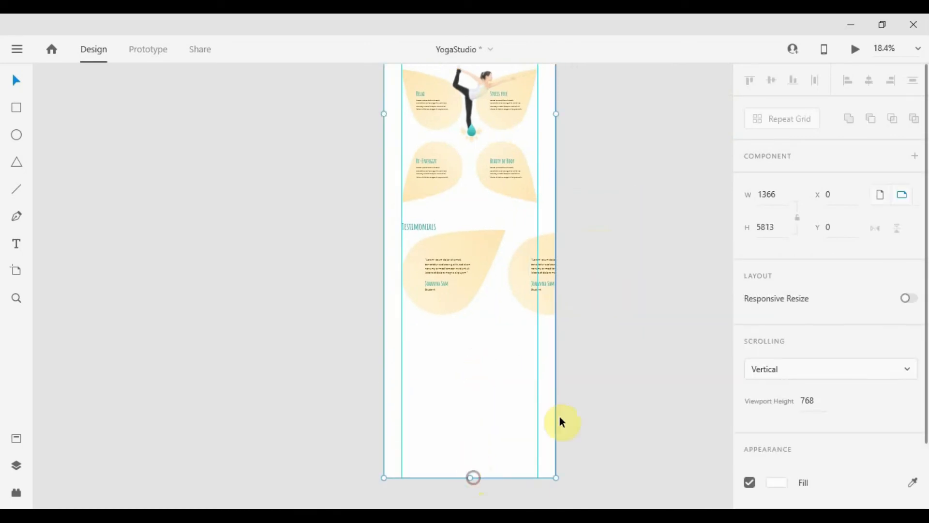
left_click(629, 321)
scroll(576, 239, "up", 3)
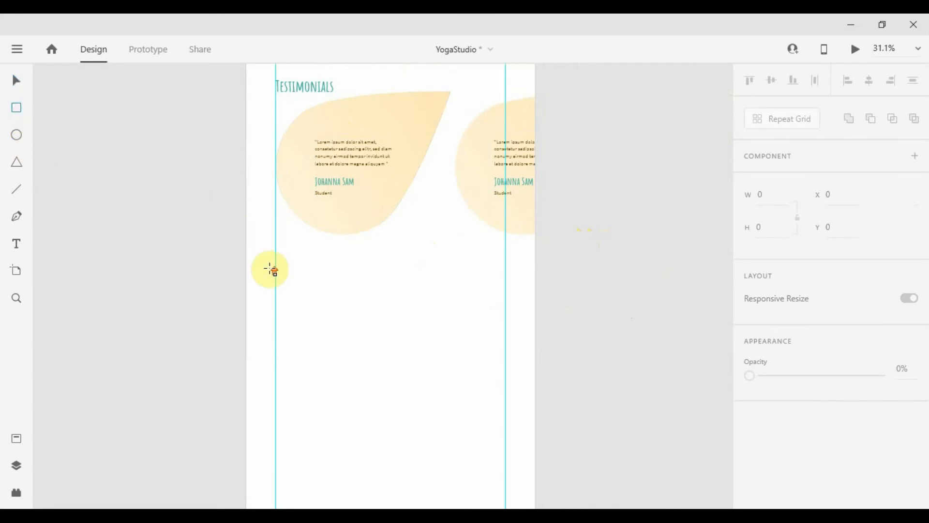
scroll(270, 269, "up", 2)
Draw a full-width band below the testimonials and fill it with the card's peach colour
left_click_drag(200, 246, 578, 387)
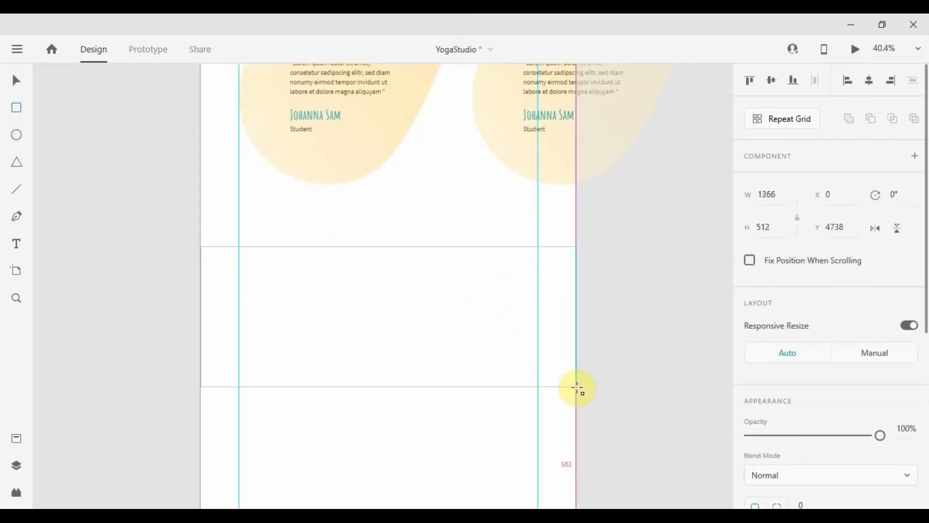
scroll(789, 297, "down", 5)
scroll(748, 311, "up", 1)
scroll(435, 232, "down", 4)
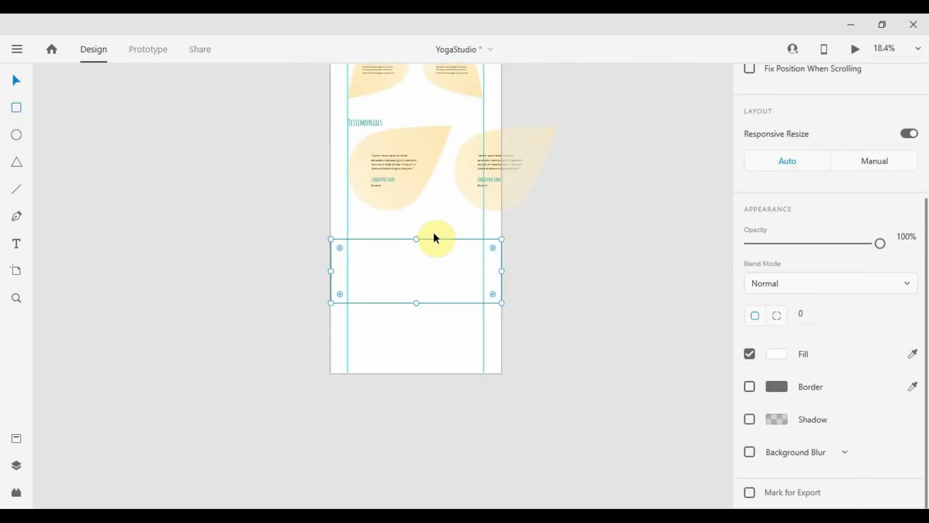
left_click(912, 354)
left_click(387, 193)
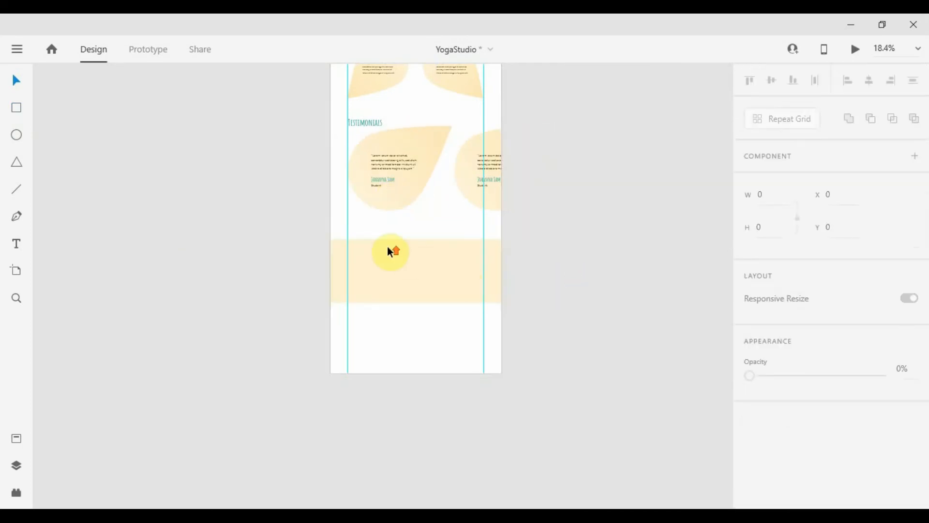
scroll(387, 246, "up", 5)
left_click_drag(581, 258, 341, 222)
Add middle points on the band's top and bottom edges and curve them into a wave
key("Escape")
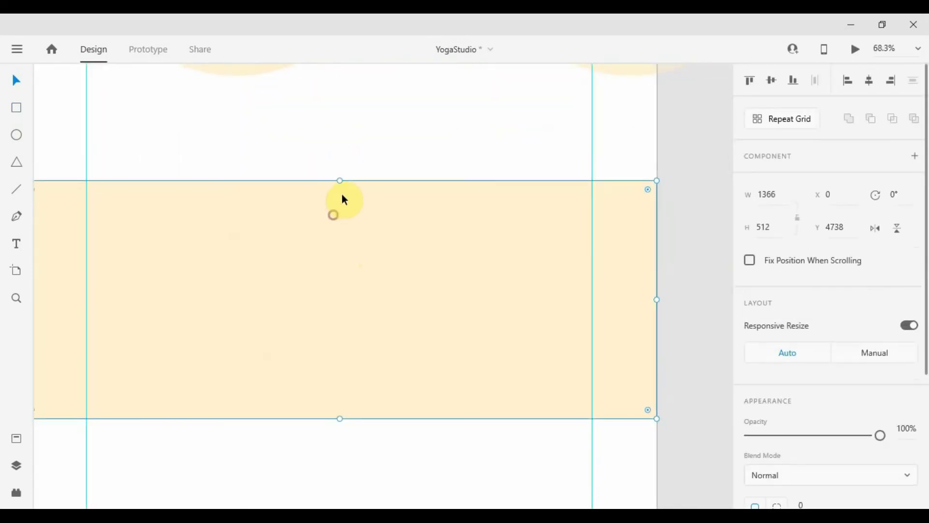
double_click(340, 185)
left_click(340, 181)
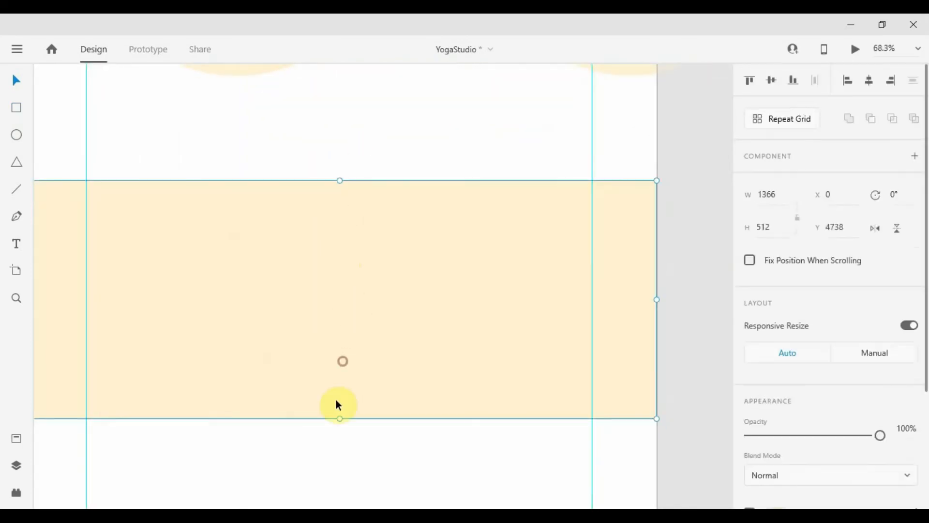
left_click(338, 419)
left_click_drag(341, 183, 335, 187)
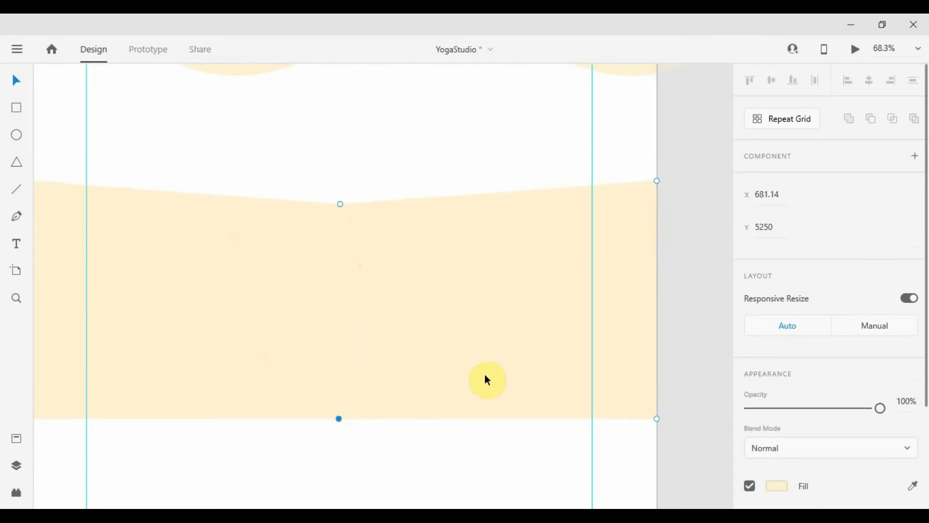
key("shift+Up")
key("shift+Up")
key("shift+Up")
key("shift+Up")
key("shift+Up")
double_click(339, 395)
double_click(338, 204)
left_click(361, 167)
Deselect the wavy band's path and select the rotated dancer image
scroll(361, 167, "down", 3)
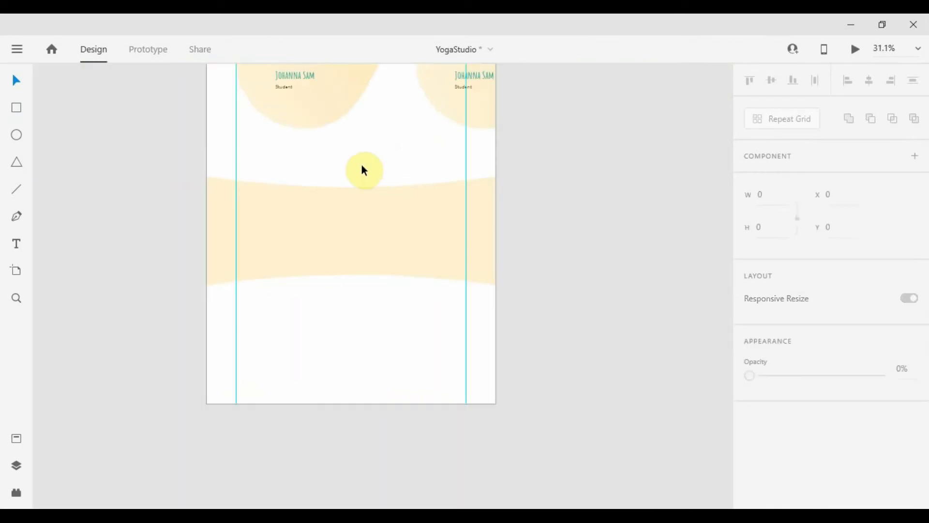
left_click(346, 203)
double_click(378, 213)
left_click(391, 164)
scroll(391, 164, "down", 4)
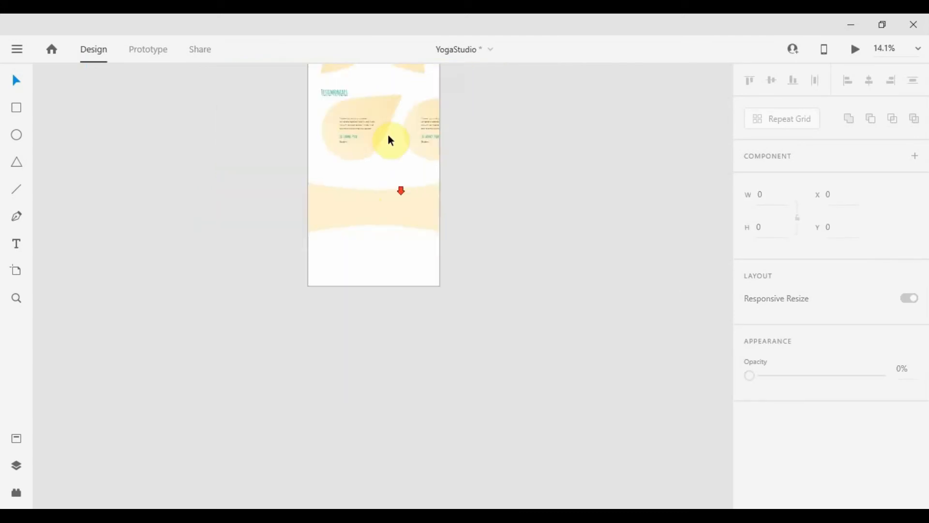
scroll(393, 170, "up", 6)
left_click(383, 103)
Paste the dancer image and drop onto the banner, moving the image to its left side
left_click(403, 123, "shift")
scroll(387, 218, "down", 5)
scroll(371, 274, "up", 6)
key("ctrl+v")
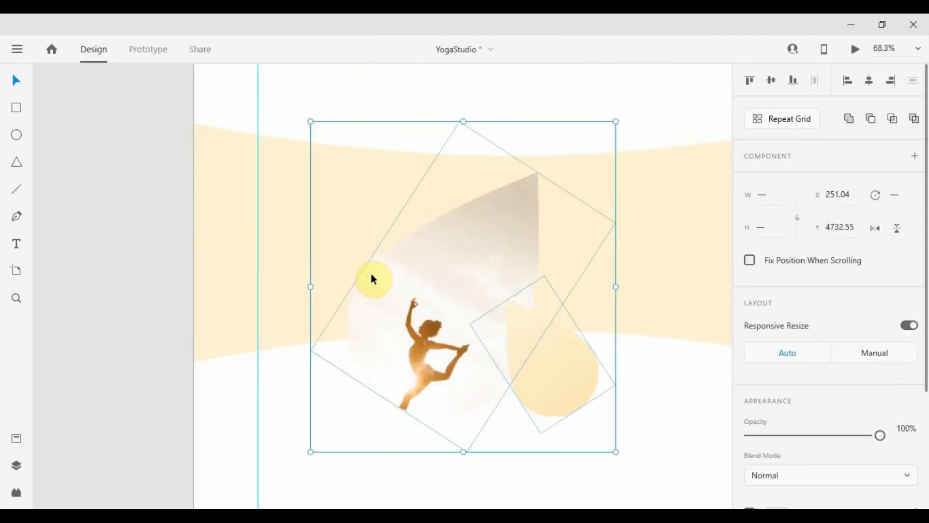
left_click_drag(426, 334, 338, 274)
scroll(233, 261, "up", 4)
scroll(234, 262, "down", 6)
Give the small drop shape the teal gradient from the document assets
left_click(488, 382)
left_click(359, 298)
scroll(358, 298, "down", 6)
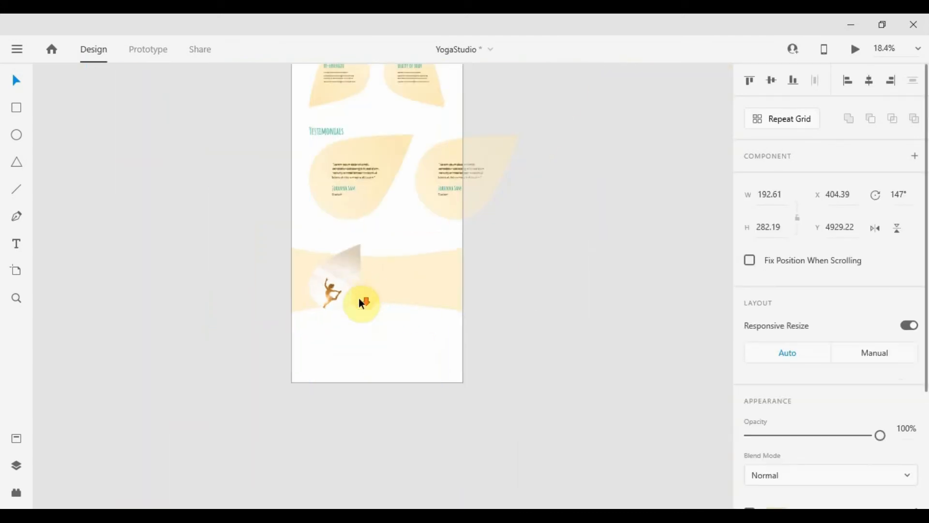
left_click(17, 439)
left_click(55, 156)
left_click(597, 265)
scroll(519, 198, "down", 3)
left_click(520, 199)
Copy the Relax heading and paragraph from above and paste them onto the banner
left_click_drag(470, 262, 445, 331)
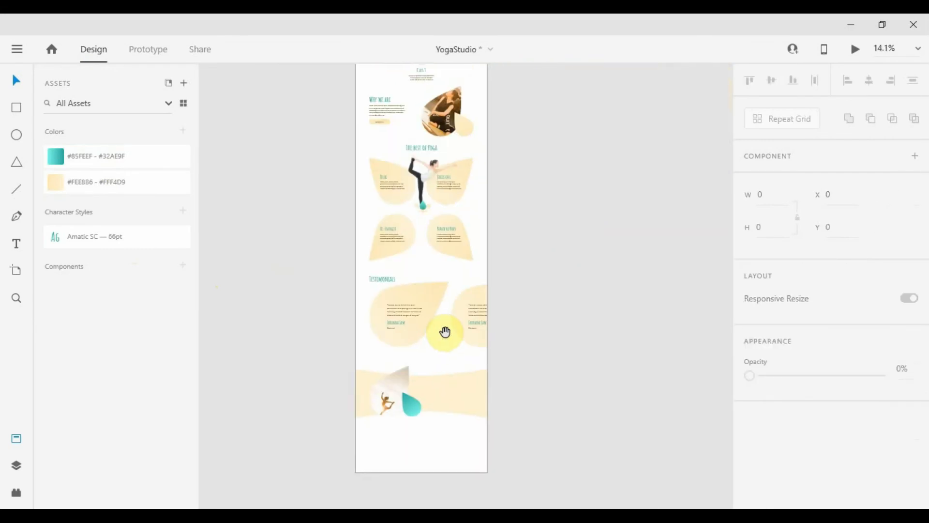
scroll(375, 171, "up", 8)
left_click(433, 217)
left_click(466, 252, "shift")
key("ctrl+c")
scroll(466, 252, "down", 7)
left_click_drag(575, 382, 437, 160)
scroll(375, 300, "up", 6)
key("ctrl+v")
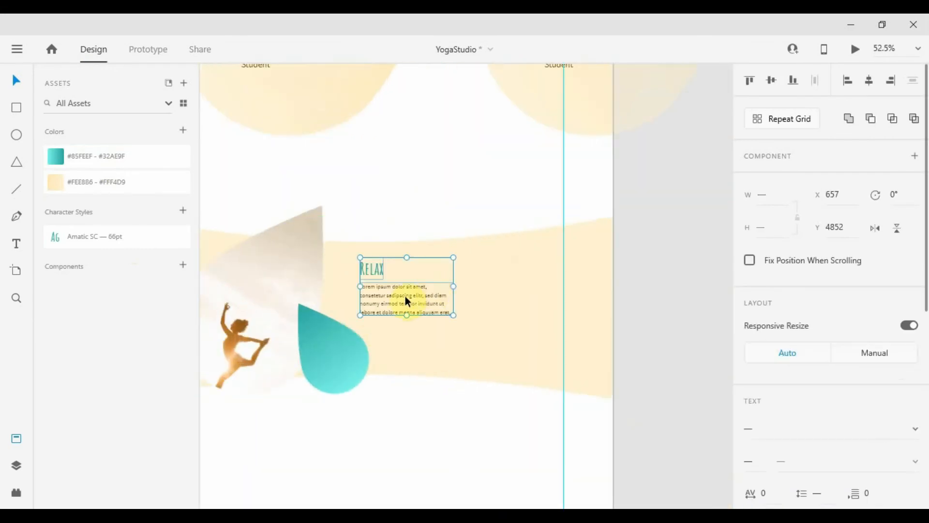
Retitle the pasted heading 'Get Started Now!' and widen its paragraph onto two lines
double_click(419, 281)
type("Get Started now!")
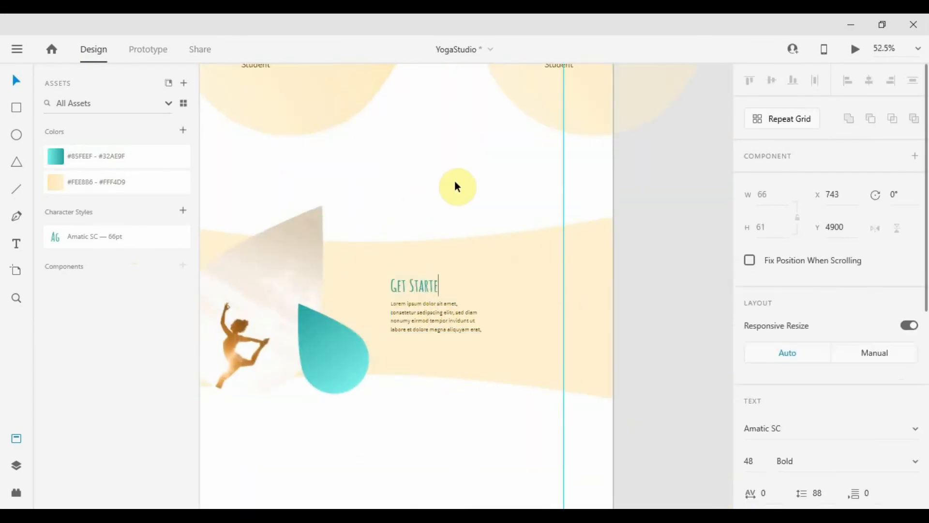
key("Left")
key("Left")
key("Left")
key("BackSpace")
type("N")
key("Escape")
left_click(429, 315)
left_click_drag(484, 333, 547, 322)
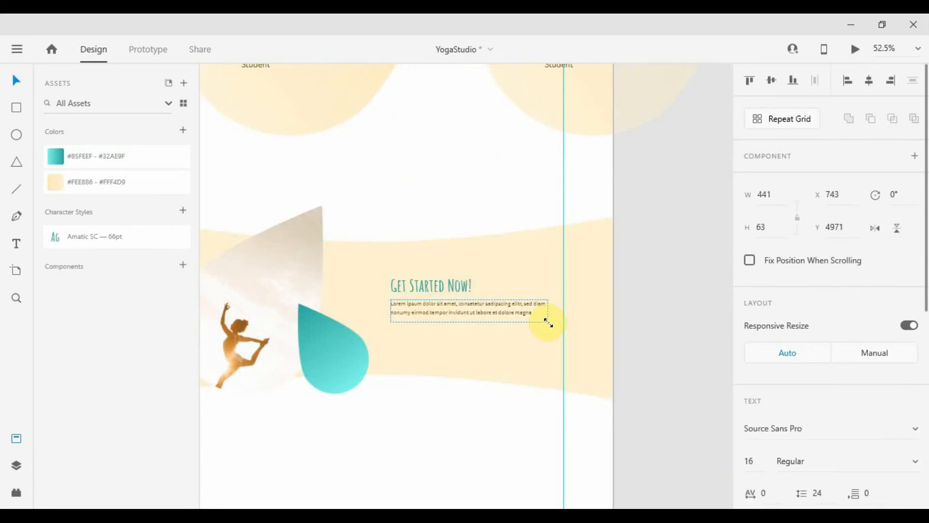
scroll(450, 363, "down", 7)
left_click(352, 150)
Copy the Contact Us button and place it beneath the banner paragraph
scroll(353, 151, "up", 2)
left_click(388, 169)
scroll(467, 475, "up", 7)
key("ctrl+v")
key("ctrl+z")
scroll(476, 416, "down", 7)
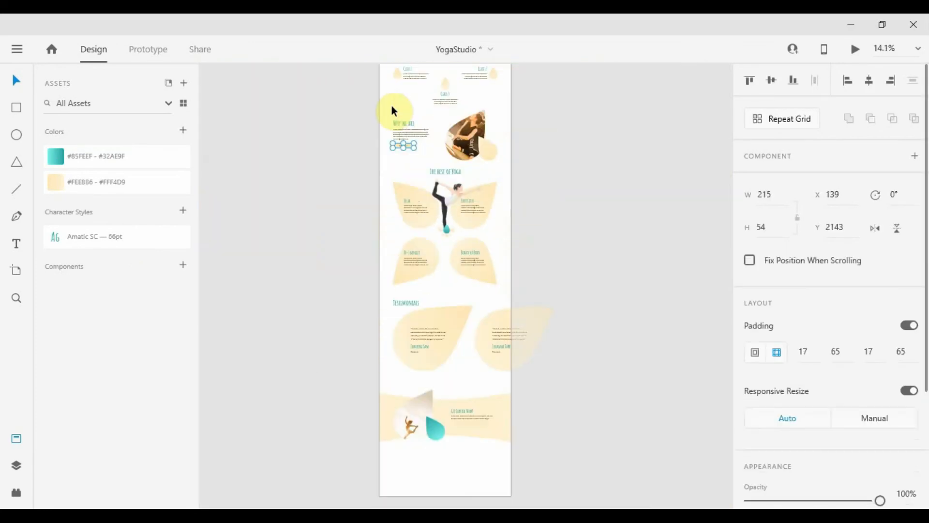
scroll(405, 151, "up", 7)
left_click(471, 158)
left_click(434, 136)
key("ctrl+c")
scroll(435, 137, "down", 7)
left_click(470, 312)
scroll(463, 315, "up", 5)
key("ctrl+v")
left_click_drag(522, 389, 488, 273)
Fill the banner's Contact Us button with the sampled teal and line it up under the paragraph
scroll(483, 272, "down", 5)
scroll(910, 338, "down", 5)
left_click(912, 354)
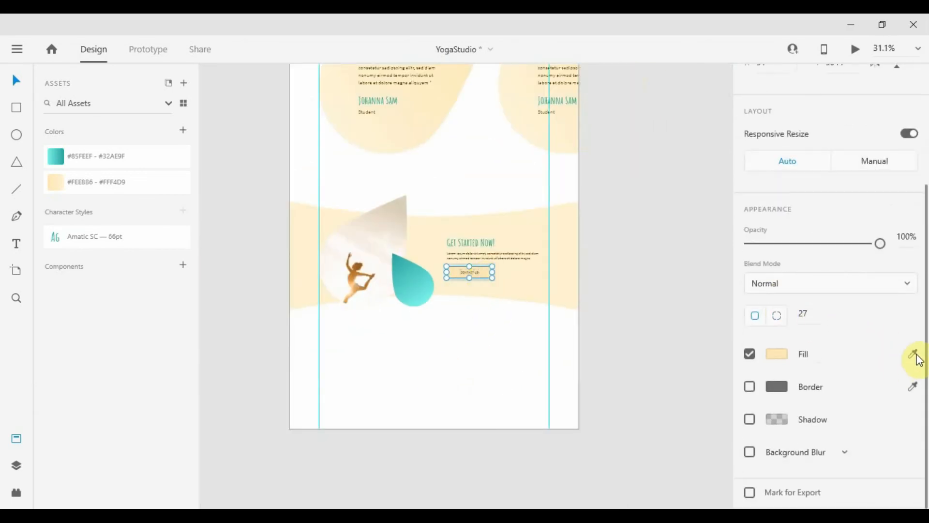
left_click(408, 285)
scroll(438, 329, "up", 2)
left_click(475, 216)
scroll(459, 382, "up", 4)
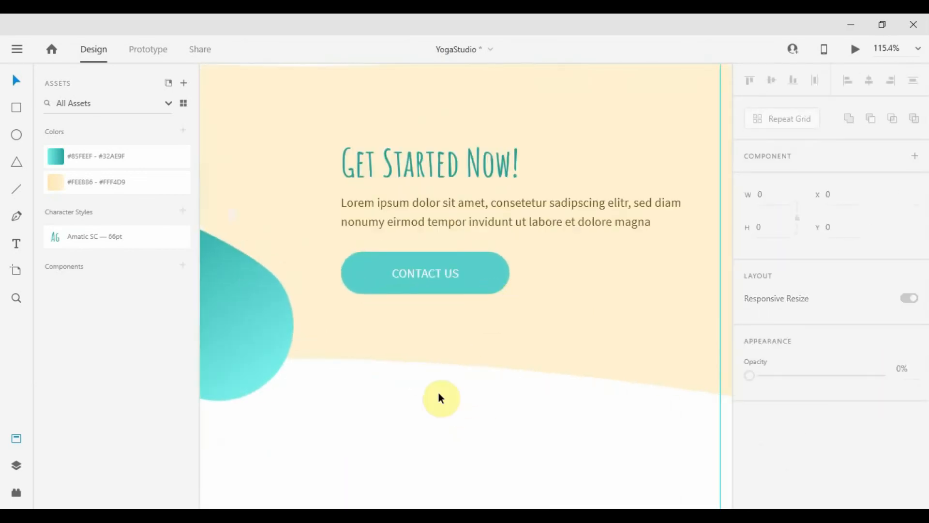
left_click(486, 280)
left_click_drag(486, 280, 487, 274)
Shift the whole banner section upward, then move it back down into place
scroll(486, 274, "down", 5)
left_click(520, 334)
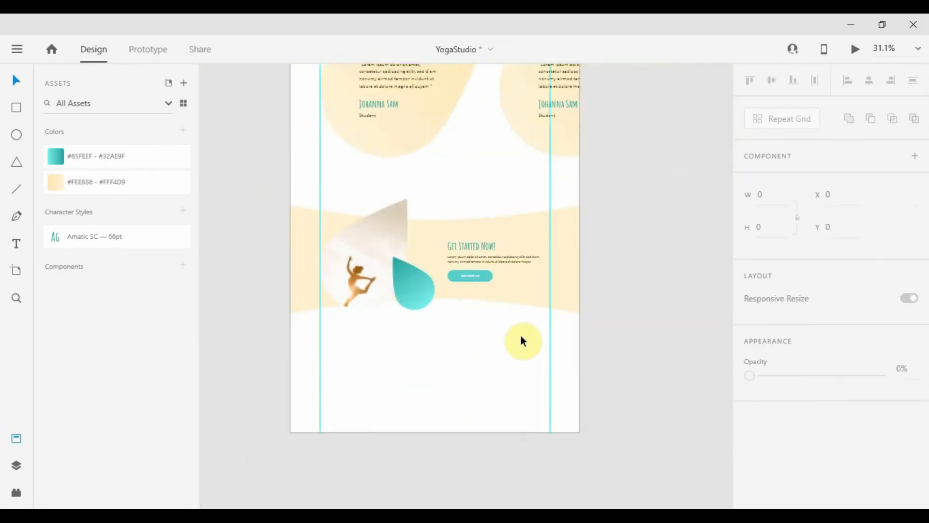
left_click_drag(521, 336, 339, 179)
left_click_drag(398, 250, 400, 229)
left_click(410, 305)
scroll(410, 285, "down", 4)
left_click_drag(429, 308, 386, 260)
left_click_drag(391, 263, 391, 268)
left_click(400, 319)
Copy the Yoga Studio header logo and paste it into the footer area below the band
scroll(401, 320, "up", 3)
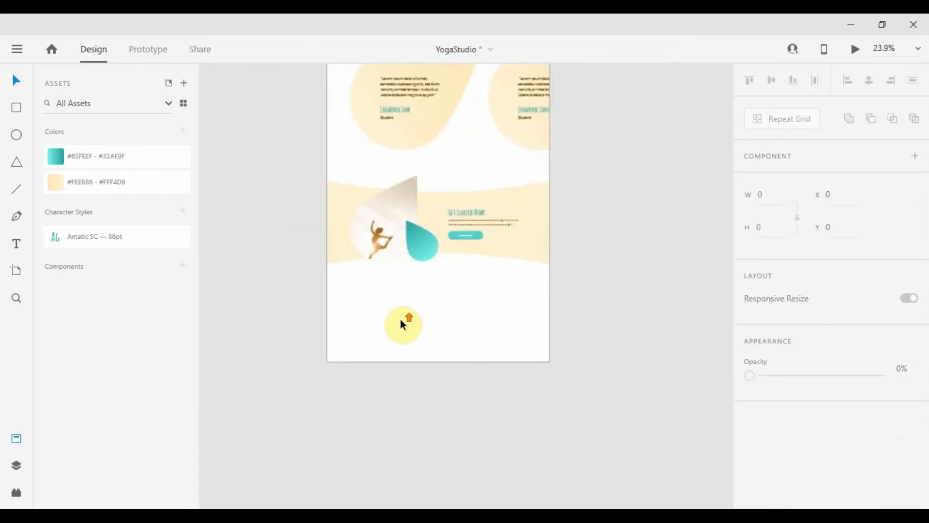
scroll(417, 156, "down", 4)
scroll(416, 174, "up", 7)
left_click(326, 207)
key("ctrl+c")
scroll(398, 256, "down", 8)
left_click_drag(406, 486, 355, 230)
scroll(337, 216, "up", 9)
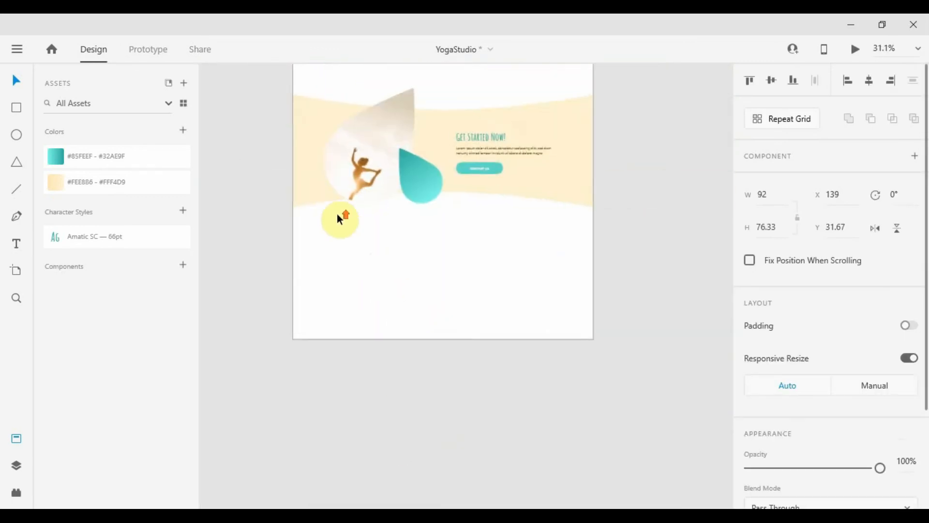
left_click(344, 228)
key("ctrl+v")
scroll(322, 274, "down", 2)
scroll(784, 315, "down", 4)
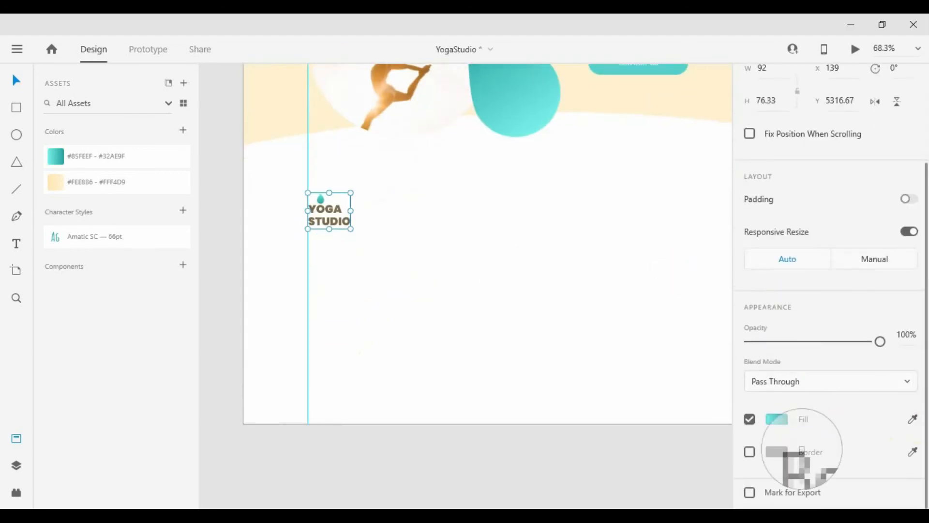
left_click(659, 395)
scroll(419, 220, "down", 3)
scroll(420, 220, "up", 2)
left_click_drag(533, 234, 452, 315)
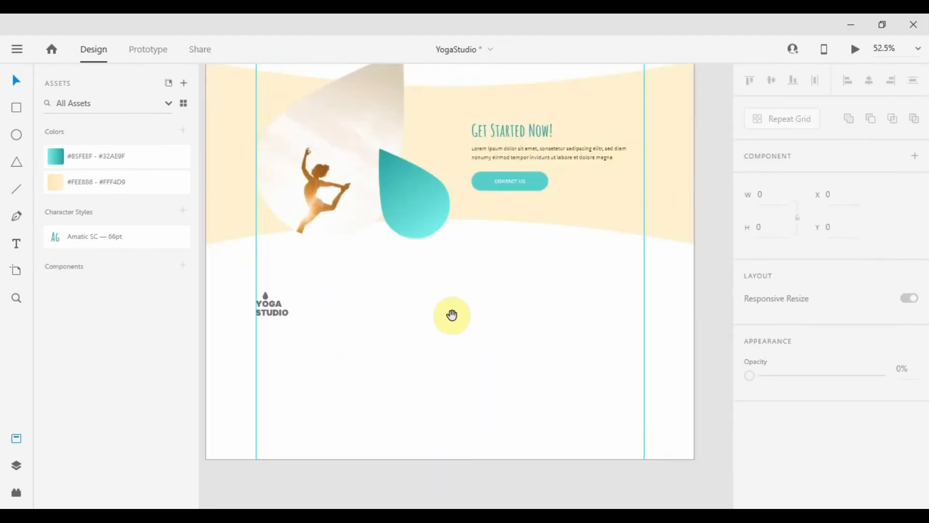
Add a 'Yoga Studio' text label right of the footer logo with a Home label beneath it
key("t")
scroll(373, 256, "down", 6)
scroll(384, 222, "up", 7)
left_click(368, 255)
type("Home")
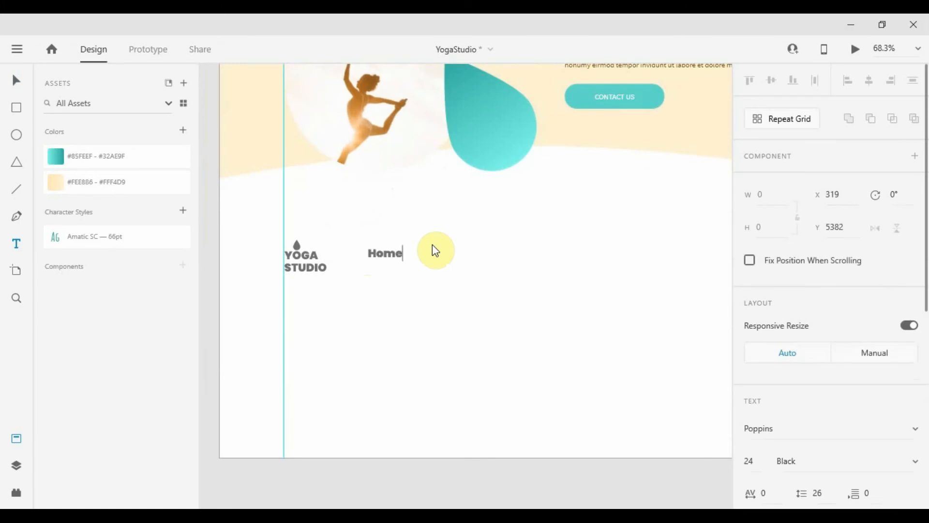
key("Escape")
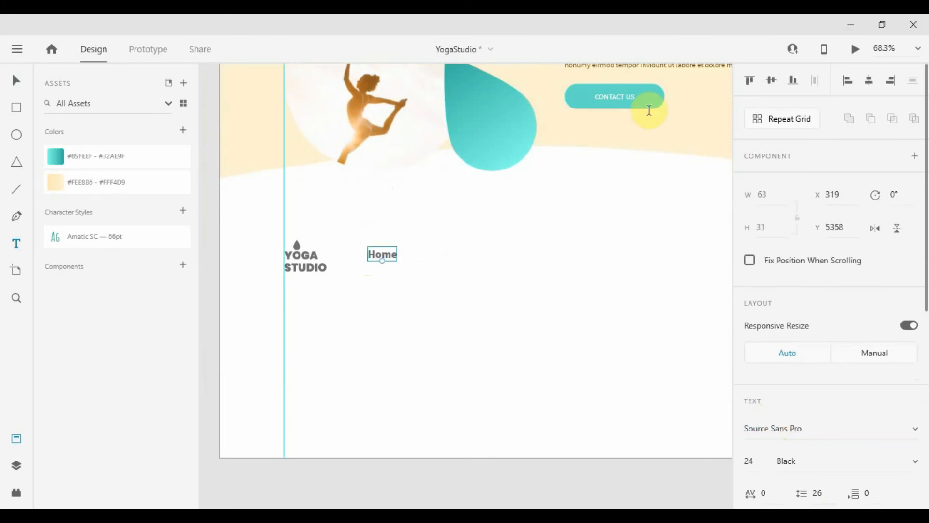
key("v")
left_click(381, 256)
type("Yoga Studio")
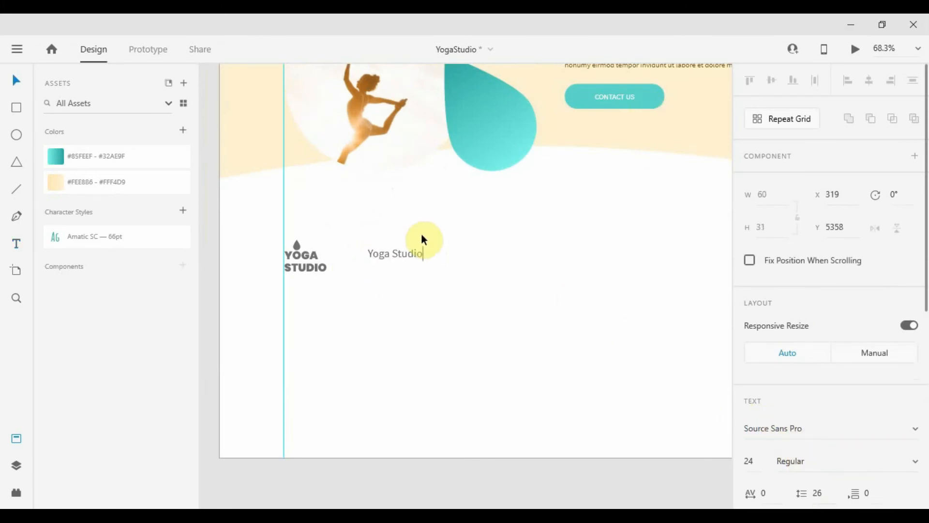
key("Escape")
left_click_drag(413, 254, 433, 238)
left_click_drag(434, 239, 437, 261, "alt")
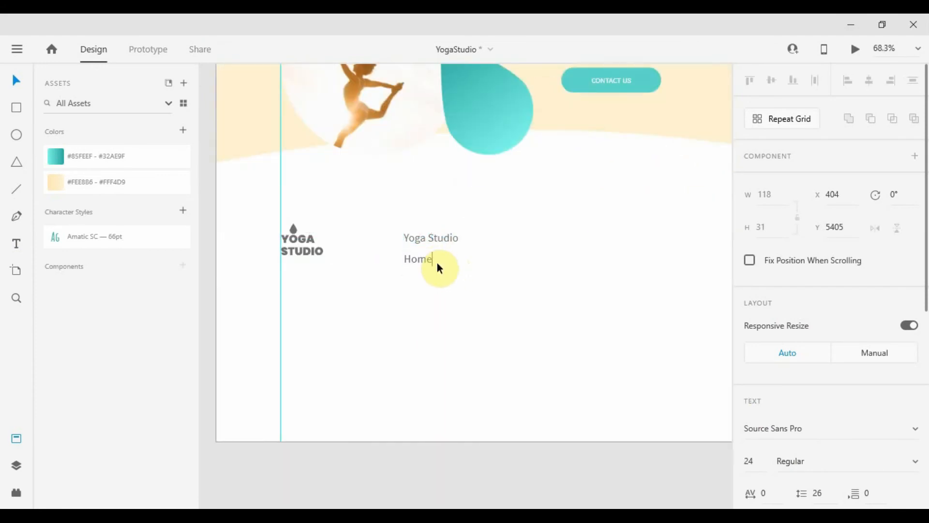
Make the link list Home, About, Classes, Blog, Contact and increase its line spacing
double_click(436, 262)
key("Return")
type("About")
key("Return")
type("Classes")
key("Return")
type("Blog")
key("Return")
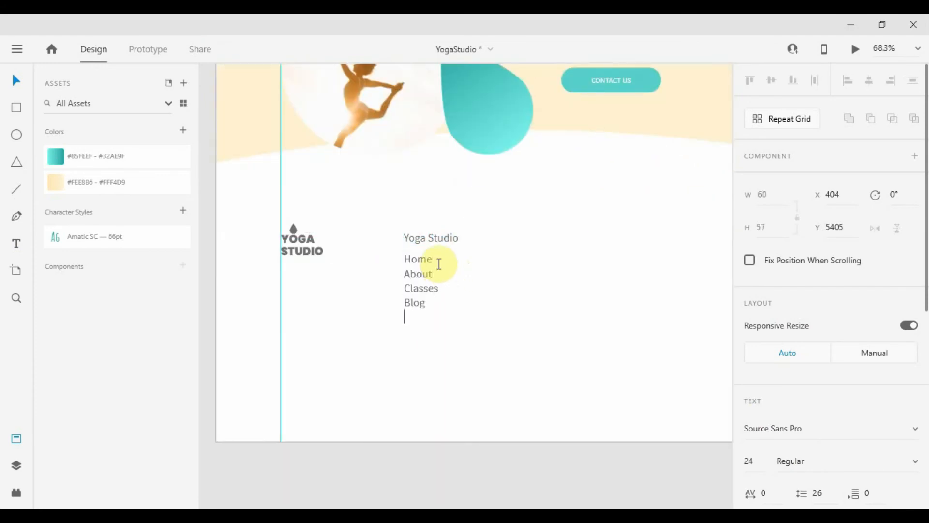
type("Contact")
key("Escape")
left_click(816, 493)
key("Up")
key("Up")
key("Up")
key("Up")
key("Up")
key("Up")
key("Up")
key("Up")
key("Up")
key("Up")
key("Up")
key("Up")
key("Up")
key("Up")
key("Up")
key("Up")
key("Up")
key("Up")
key("Up")
key("Up")
Bold the Yoga Studio heading and duplicate the heading-and-list column to the right
left_click(449, 243)
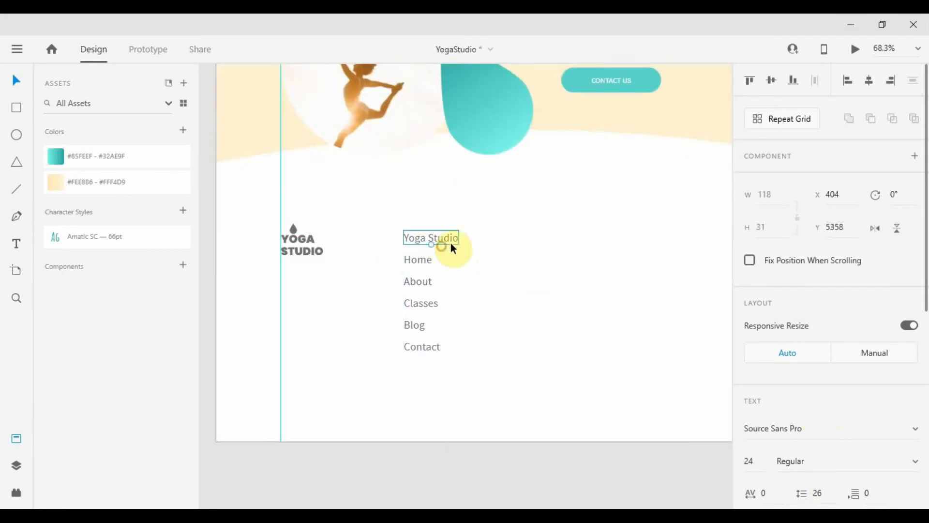
left_click(809, 458)
type("Bold")
left_click(558, 321)
left_click_drag(511, 312, 410, 345)
left_click_drag(457, 243, 320, 285)
left_click_drag(327, 270, 457, 266, "alt")
left_click(535, 276)
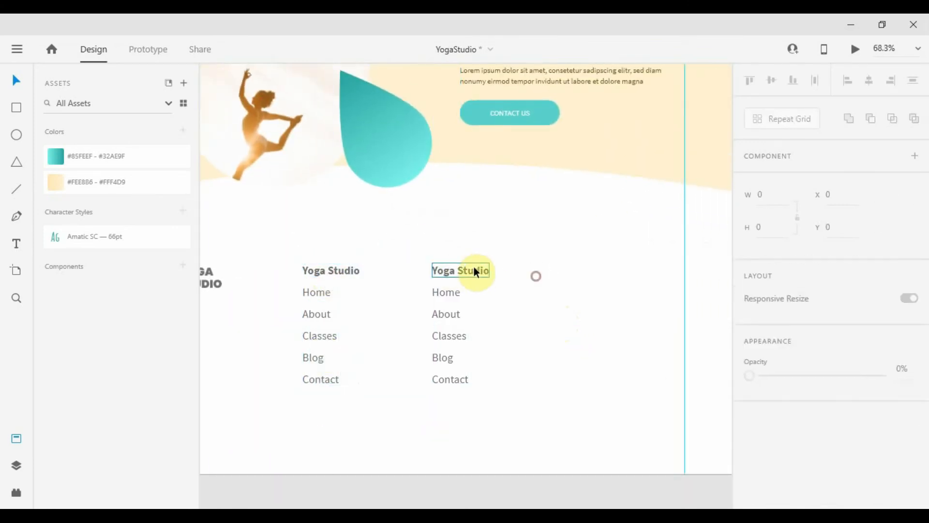
Retitle the copied column 'Timings' and replace its list with Mon - Fri 9AM - 9PM
double_click(474, 269)
type("Timings")
double_click(441, 293)
key("ctrl+a")
type("Mo")
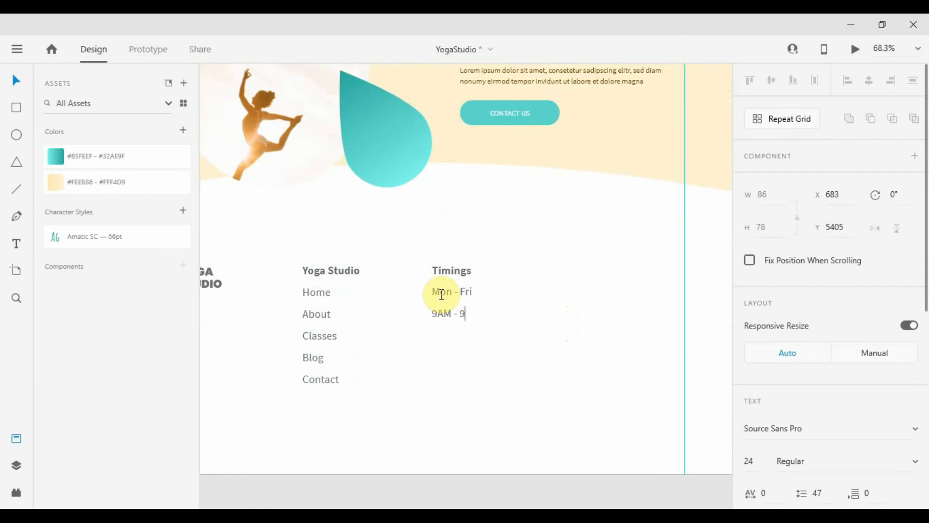
Duplicate the Timings column as a 'Contact' column and enter a phone number
left_click(460, 274, "shift")
left_click_drag(459, 275, 588, 277, "alt")
double_click(588, 271)
type("Contact")
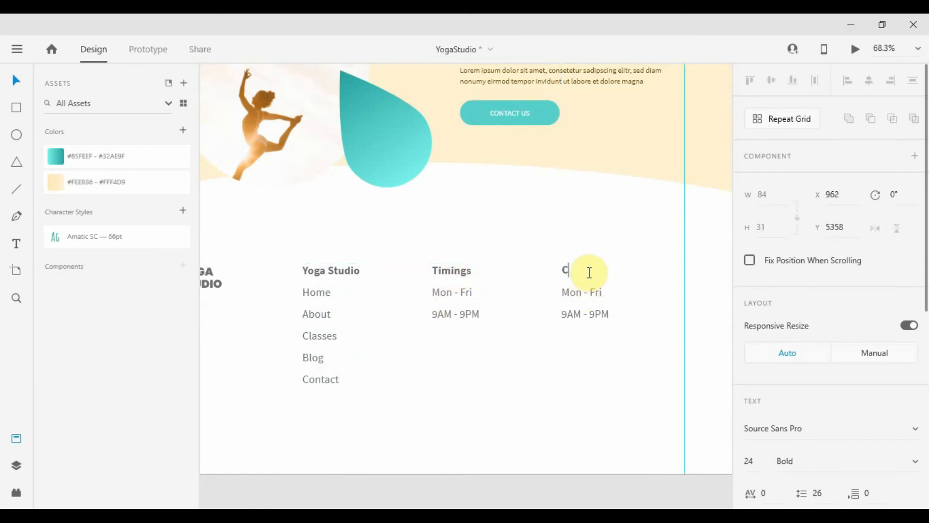
key("Escape")
double_click(585, 294)
key("ctrl+a")
type("+1 2345 678 90")
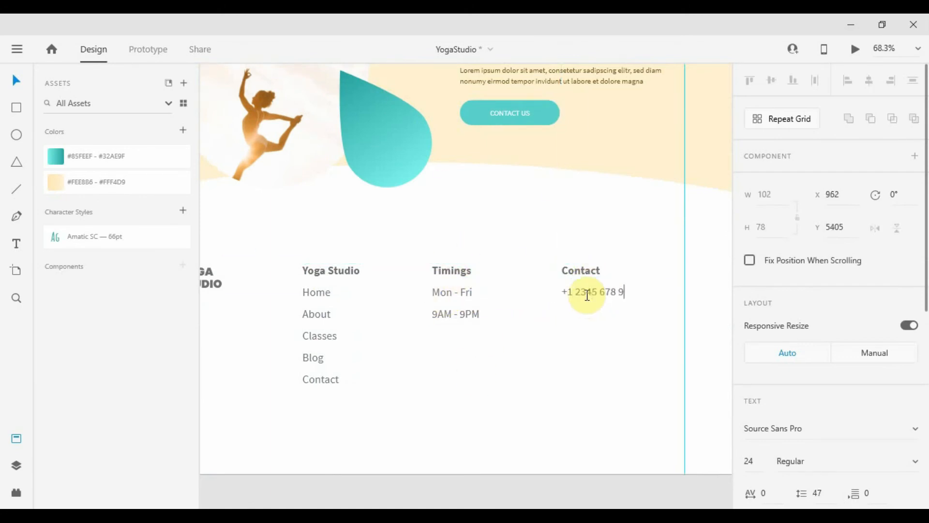
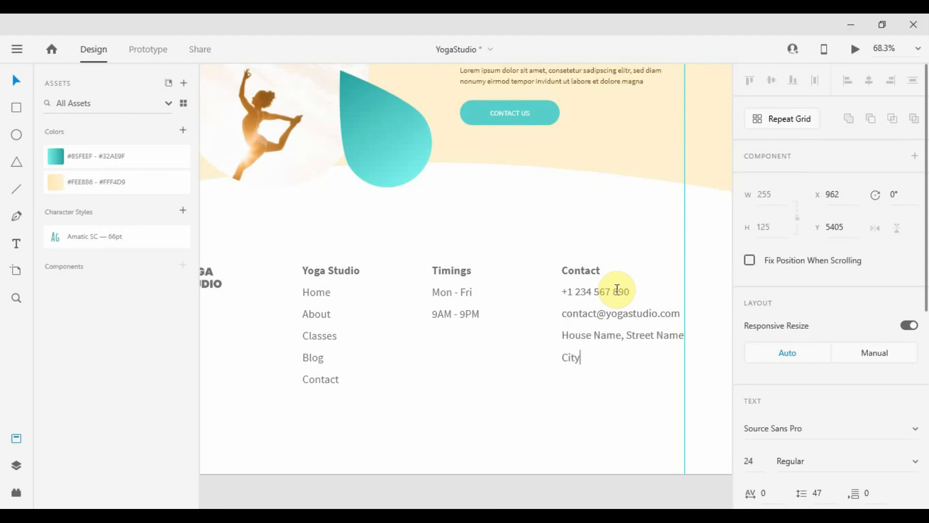
Finish the contact address text and show the footer artboard's column layout grid
key("Escape")
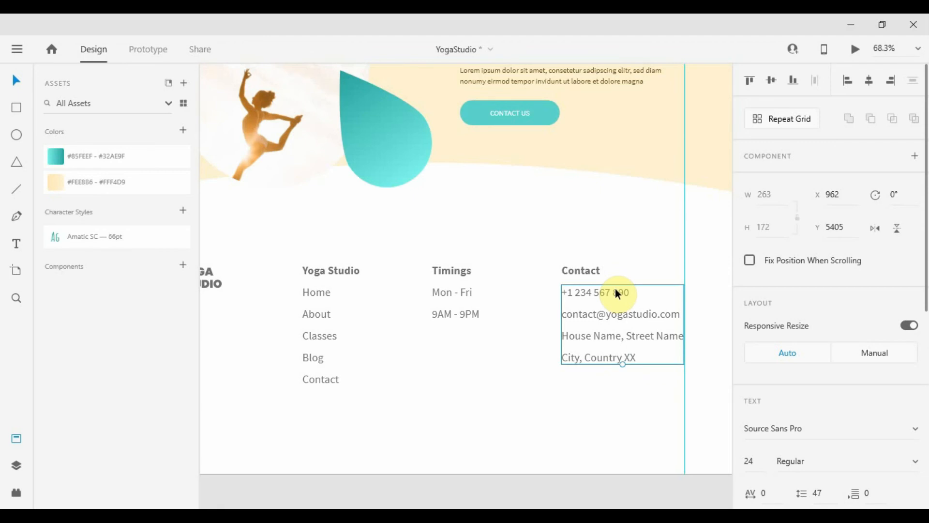
scroll(616, 293, "down", 2)
double_click(565, 343)
scroll(566, 344, "down", 1)
Shift the Yoga Studio, Timings and Contact columns right so they sit evenly spaced
scroll(755, 436, "down", 2)
left_click(748, 477)
scroll(537, 263, "up", 2)
left_click_drag(338, 214, 401, 357)
left_click_drag(385, 246, 390, 246)
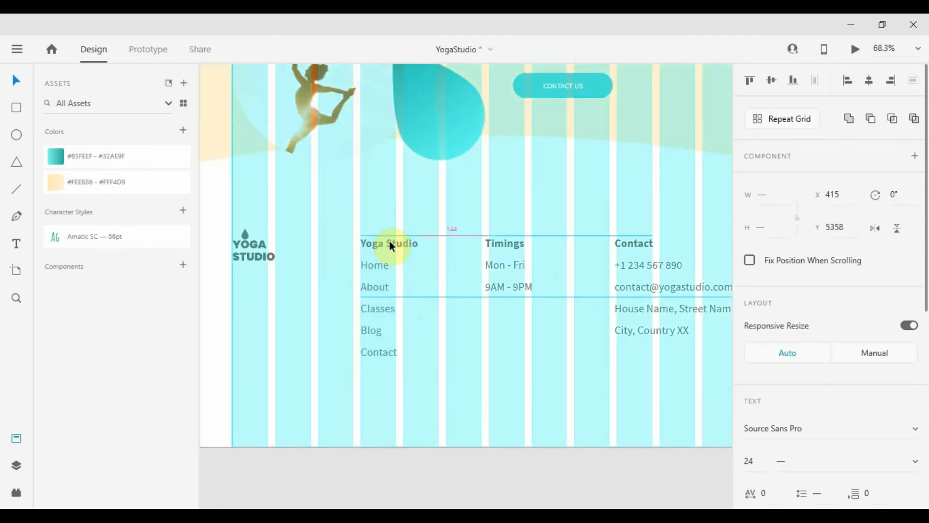
left_click_drag(462, 220, 542, 310)
left_click_drag(508, 262, 513, 262)
left_click_drag(588, 221, 670, 381)
left_click_drag(637, 264, 638, 264)
scroll(553, 315, "down", 2)
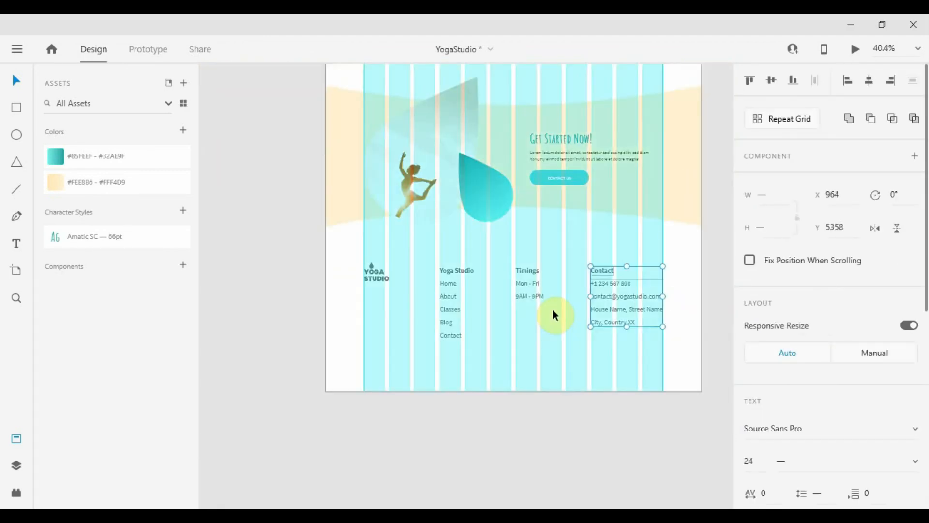
Hide the artboard's layout grid and clear the selection
scroll(765, 414, "down", 5)
double_click(683, 350)
scroll(746, 361, "down", 3)
left_click(748, 477)
left_click(705, 298)
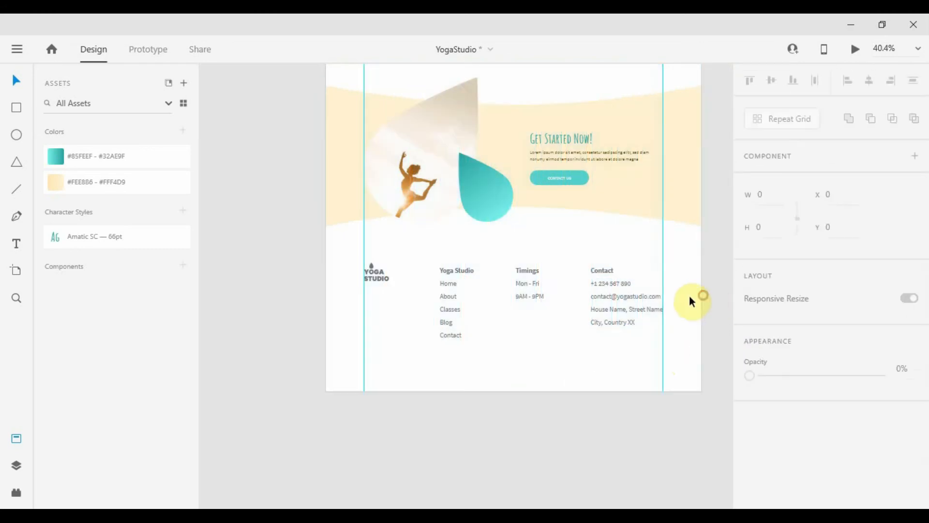
Copy the teal drop to the bottom-left, trim the artboard below the footer, recolour the drop cream
scroll(538, 305, "up", 4)
scroll(536, 304, "down", 5)
left_click_drag(497, 159, 396, 337)
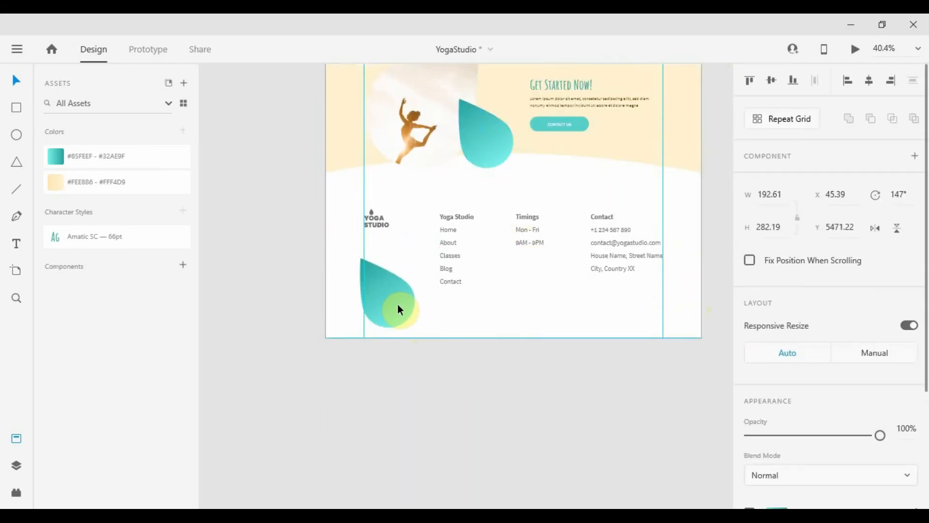
double_click(508, 316)
left_click_drag(514, 337, 517, 297)
left_click(484, 338)
Duplicate the cream drop into the bottom-right corner, flipped horizontally and slightly smaller
left_click_drag(400, 294, 629, 294)
left_click(107, 183)
left_click(875, 228)
left_click_drag(643, 337, 643, 322)
left_click(633, 344)
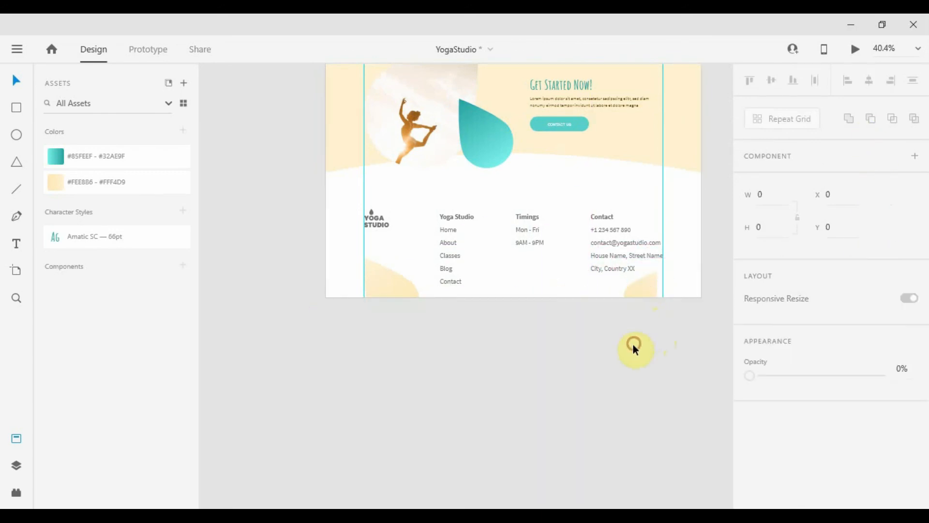
scroll(460, 388, "down", 5)
scroll(438, 257, "down", 1)
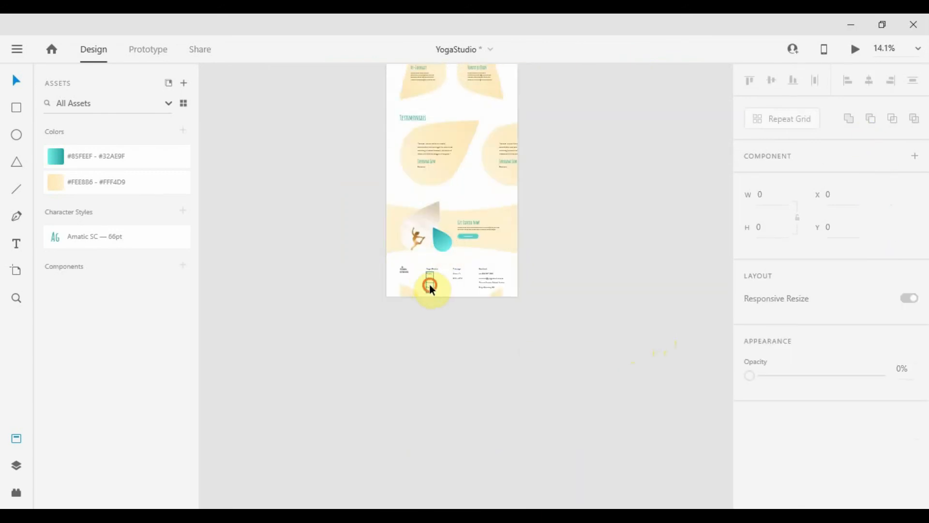
Copy the footer link list and paste it above the artboard as a reference
scroll(429, 285, "up", 6)
left_click(430, 285)
key("ctrl+c")
scroll(532, 368, "down", 4)
scroll(532, 290, "up", 10)
scroll(522, 272, "down", 4)
key("ctrl+v")
left_click(516, 224)
scroll(476, 295, "up", 2)
left_click_drag(464, 289, 445, 351)
Add a 'Home' label in the header, coloured with the logo's brown
key("t")
left_click(353, 330)
type("Home")
key("Escape")
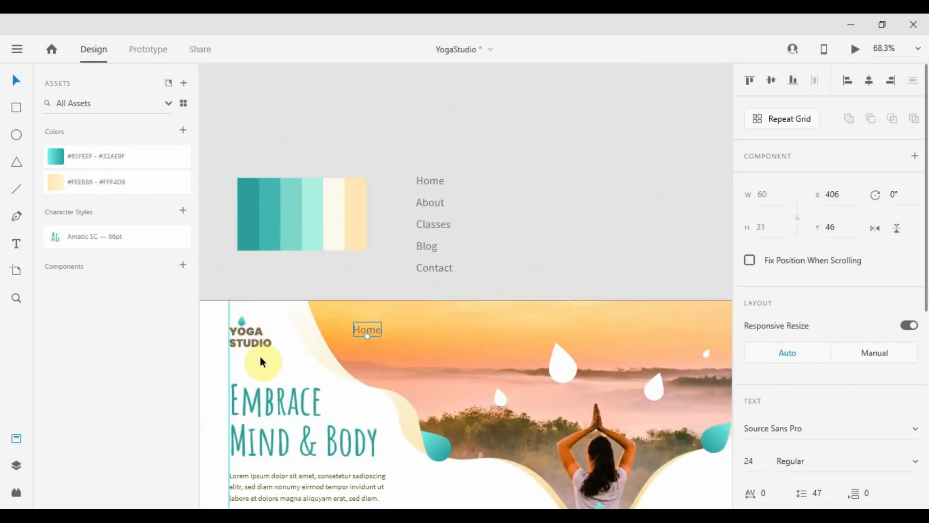
scroll(871, 338, "down", 5)
left_click(913, 373)
scroll(296, 336, "up", 4)
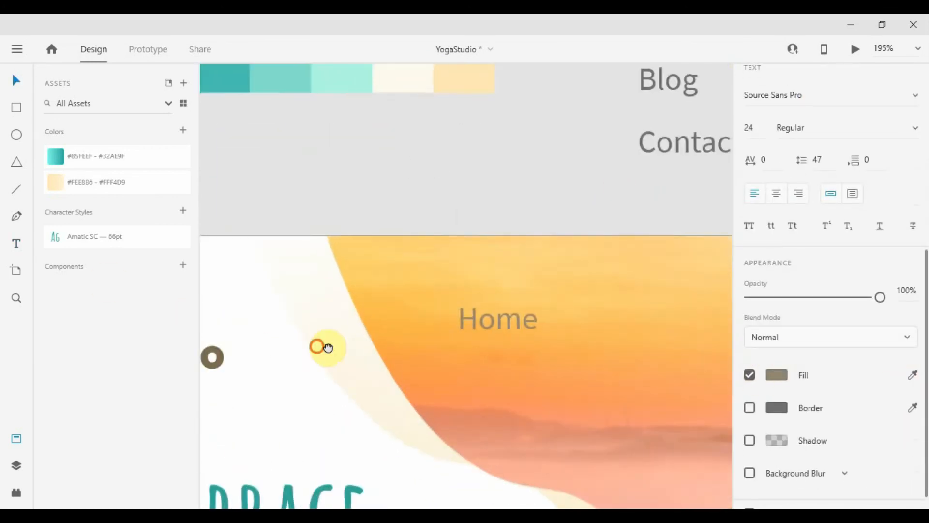
left_click_drag(329, 347, 442, 339)
left_click(292, 341)
scroll(562, 369, "down", 5)
left_click_drag(561, 370, 393, 293)
Turn a duplicated label into 'About' next to Home
scroll(292, 315, "up", 3)
scroll(292, 315, "down", 2)
double_click(393, 292)
type("About")
key("Escape")
left_click(309, 228)
left_click_drag(358, 334, 521, 259)
left_click(21, 438)
Retype the remaining duplicated labels as 'Classes', 'Blog' and 'Contact'
type("Classes")
key("Escape")
double_click(464, 258)
type("Blog")
key("Escape")
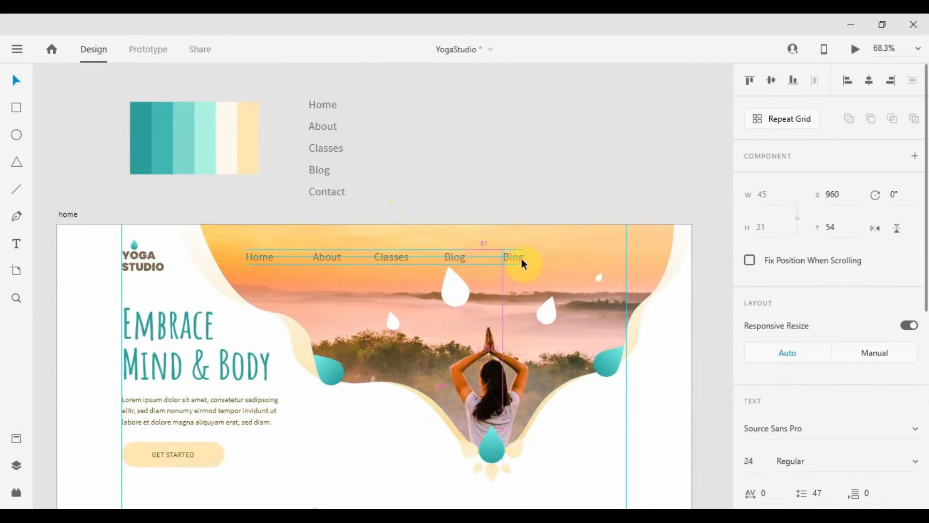
double_click(522, 259)
type("Contact")
Select all five nav labels and shift them slightly to the right
left_click(541, 126)
left_click(521, 257)
left_click(456, 257, "shift")
left_click(394, 252, "shift")
left_click(333, 261, "shift")
left_click(271, 257, "shift")
mouse_move(272, 257)
left_mouse_down()
mouse_move(344, 256)
mouse_move(283, 257)
left_mouse_up()
Space the nav labels evenly and align them with the YOGA STUDIO logo
left_click(814, 81)
left_click_drag(603, 254, 589, 250)
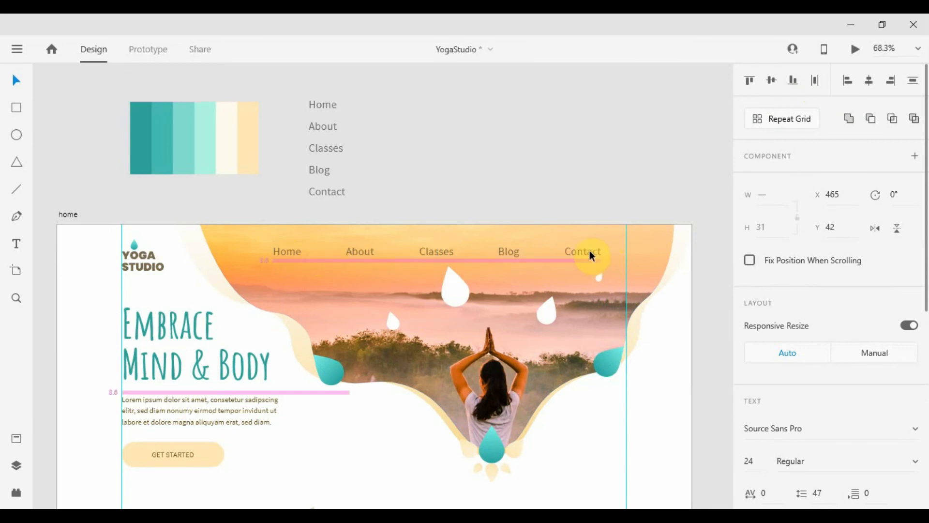
left_click(148, 255, "shift")
key("Up")
key("Up")
key("Up")
key("Up")
key("Up")
key("Up")
key("Up")
key("Up")
key("Up")
key("Up")
key("Up")
key("Up")
key("Up")
key("Up")
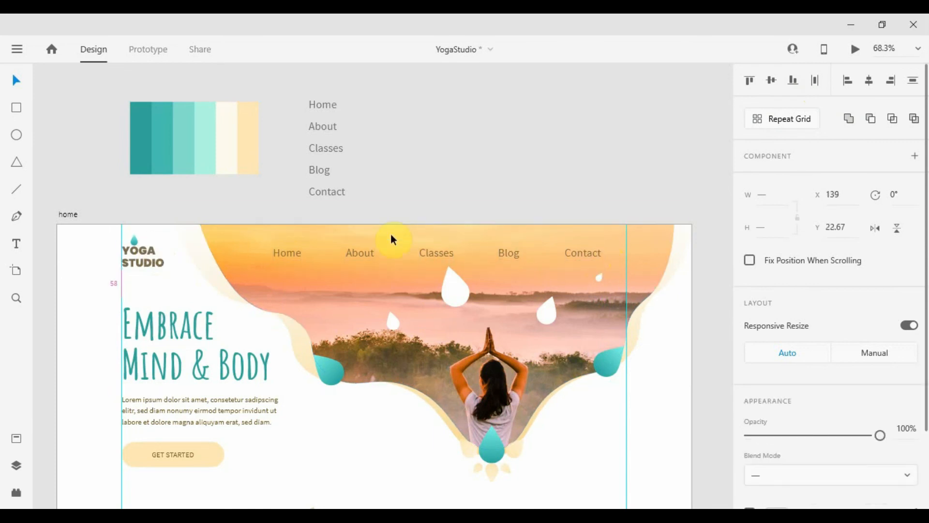
left_click(45, 193)
Draw a 54-high rectangle over the Contact label and send it behind the text
left_click(17, 107)
scroll(576, 281, "up", 2)
left_click_drag(570, 270, 413, 310)
left_click_drag(379, 246, 541, 298)
left_click_drag(379, 272, 348, 272)
type("54")
key("Return")
key("ctrl+[")
Fill the rectangle with the drop's teal and round it into a pill with radius 26
scroll(850, 363, "down", 4)
left_click(915, 357)
left_click(509, 494)
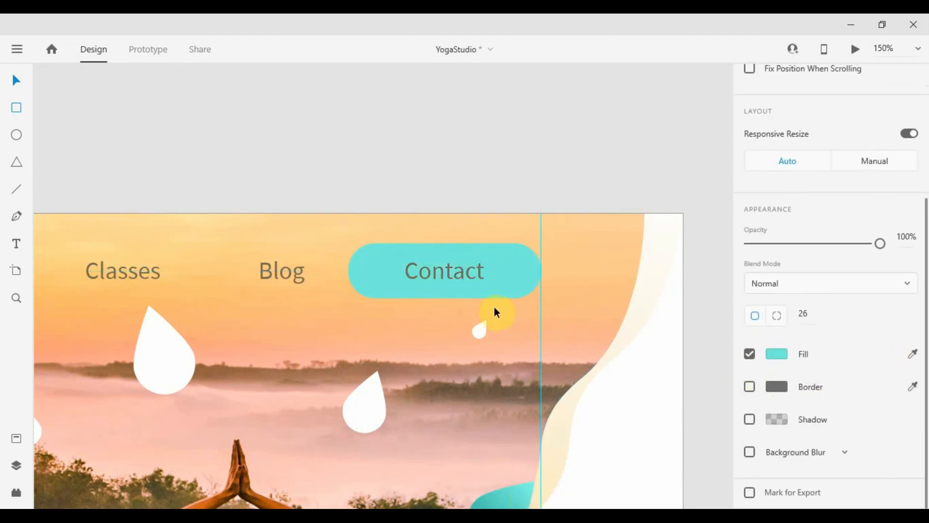
scroll(475, 275, "down", 5)
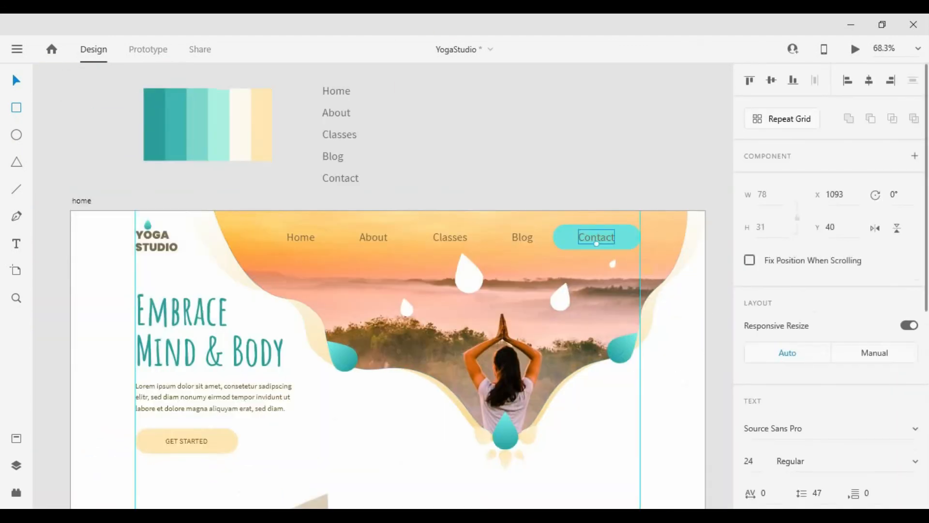
left_click(584, 199)
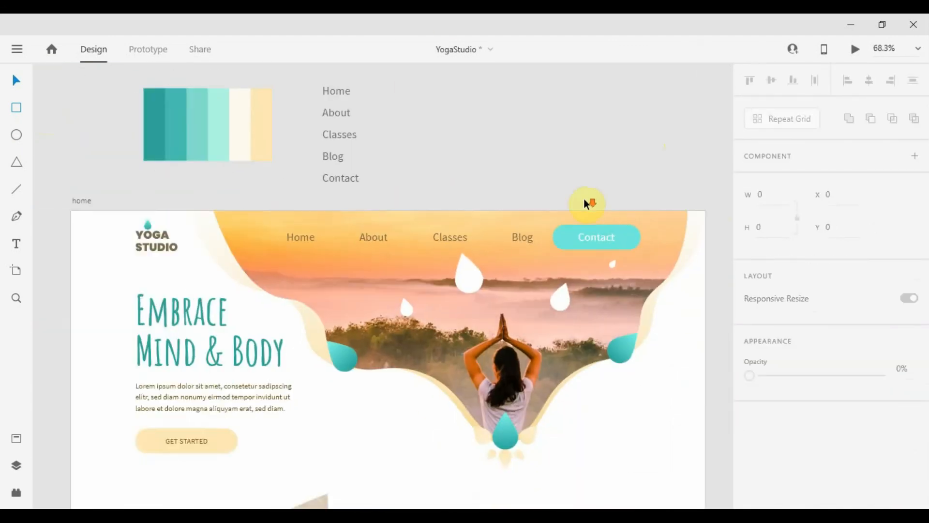
Check the water-drop graphics in the assets list, then open a live preview of the page
scroll(584, 198, "up", 3)
scroll(533, 224, "down", 2)
left_click(492, 183)
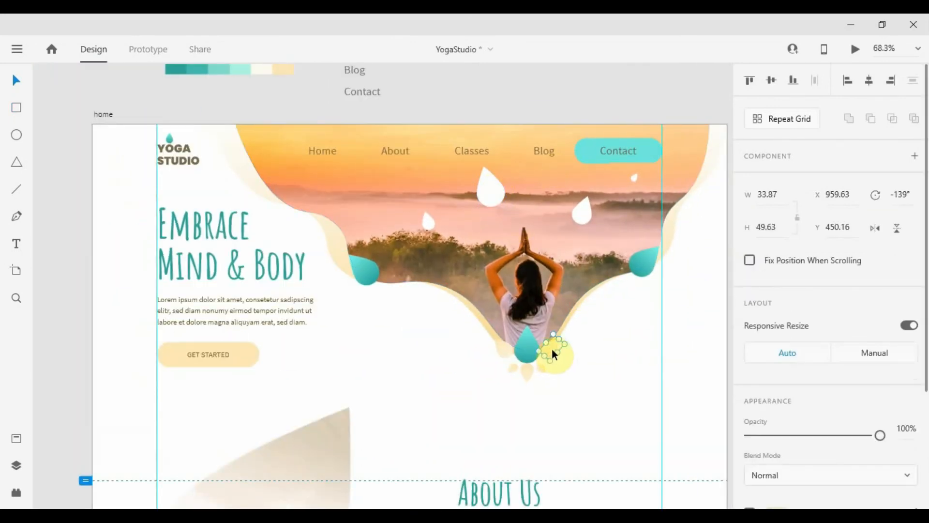
left_click(581, 213, "shift")
key("ctrl+shift+y")
scroll(560, 305, "down", 2)
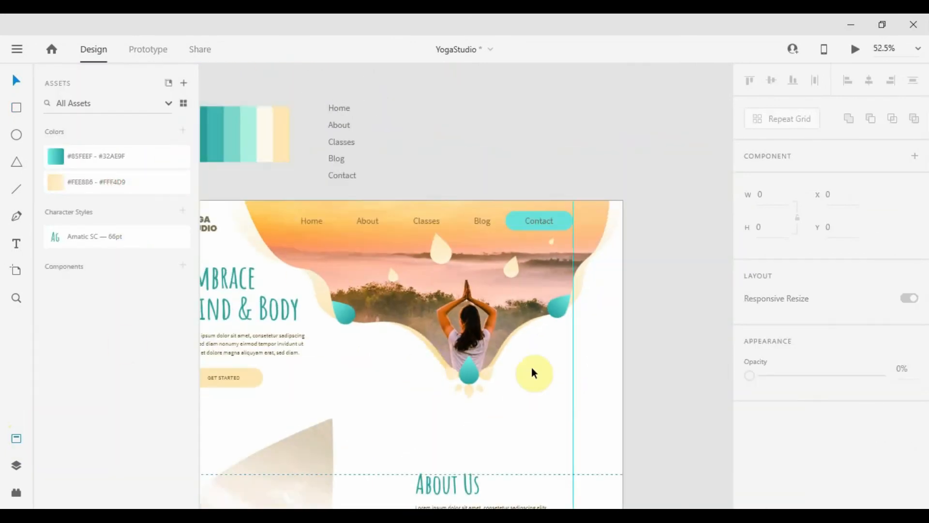
key("Escape")
scroll(443, 262, "up", 2)
key("ctrl+shift+y")
scroll(553, 443, "down", 1)
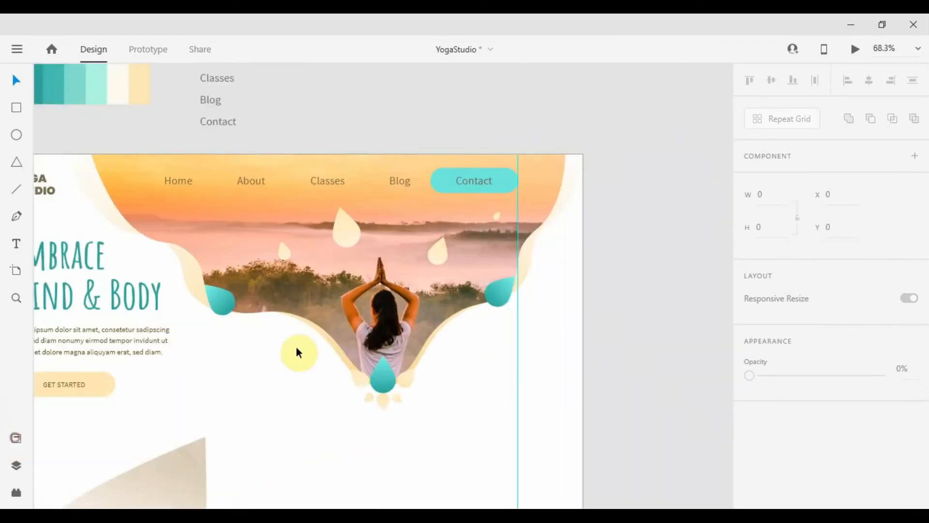
left_click_drag(296, 346, 366, 212)
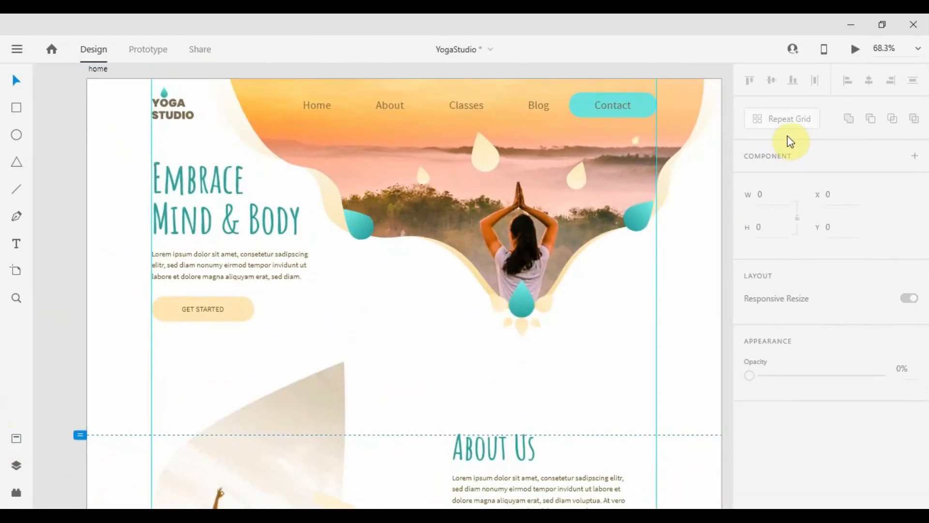
left_click(855, 50)
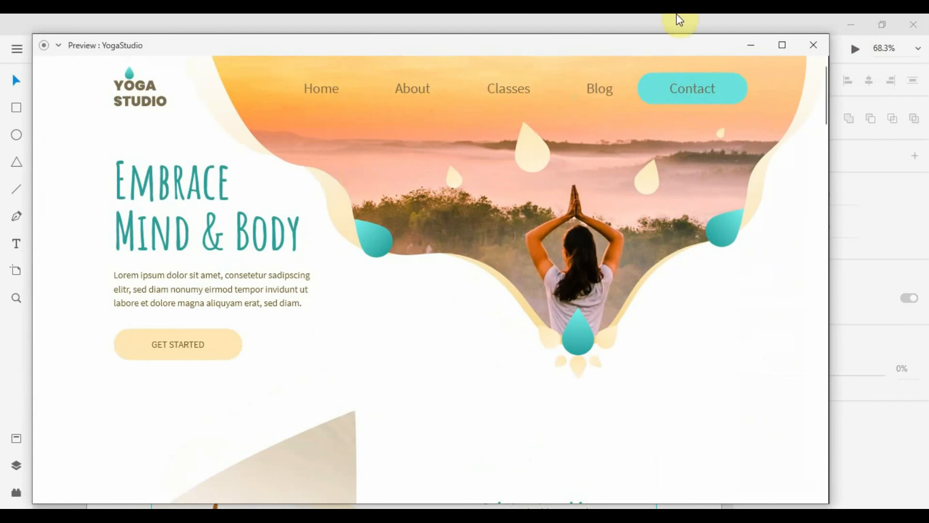
double_click(665, 47)
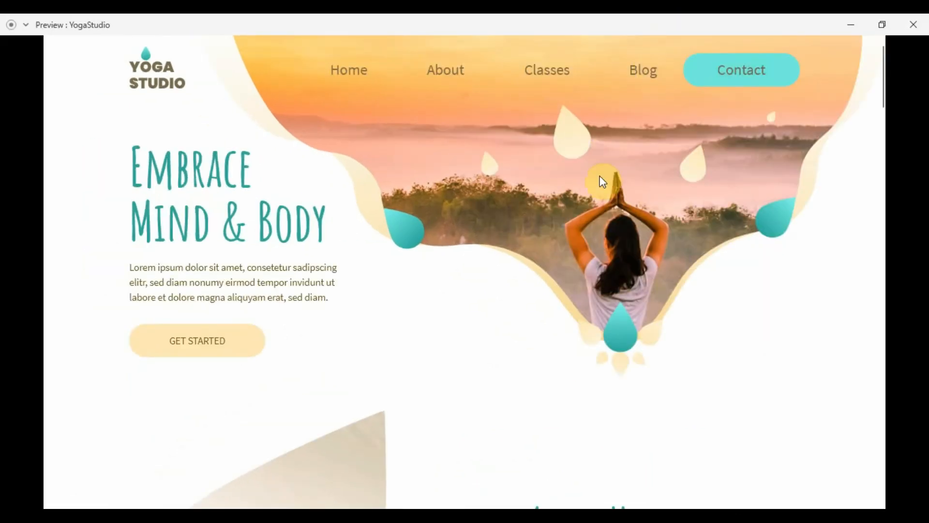
scroll(602, 181, "down", 5)
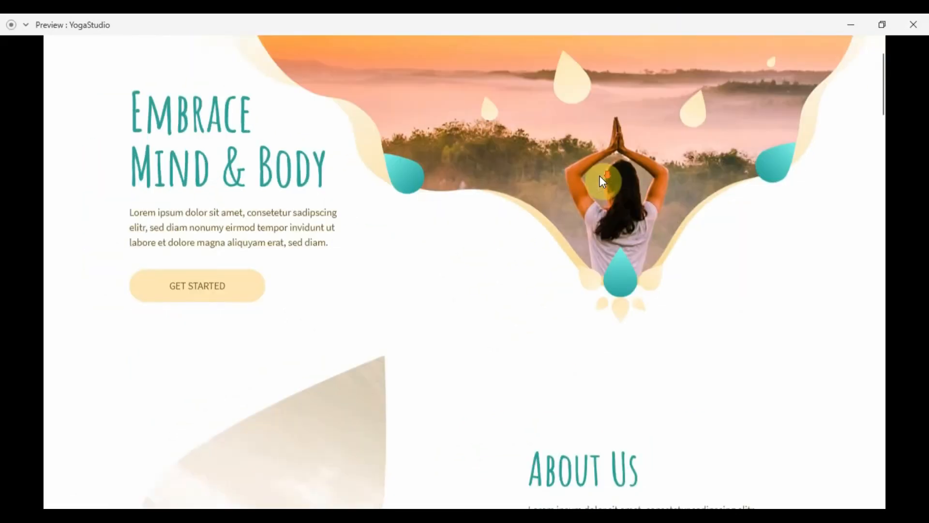
scroll(611, 196, "down", 8)
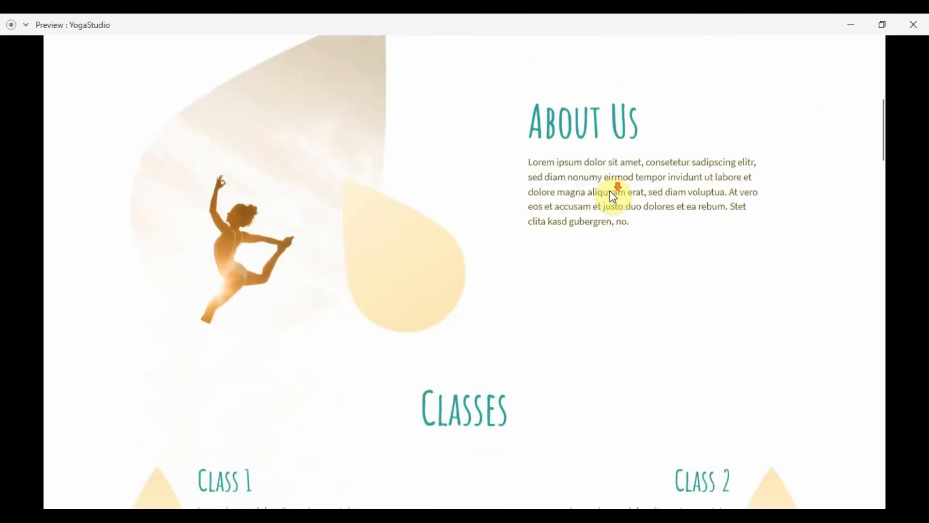
scroll(611, 193, "down", 8)
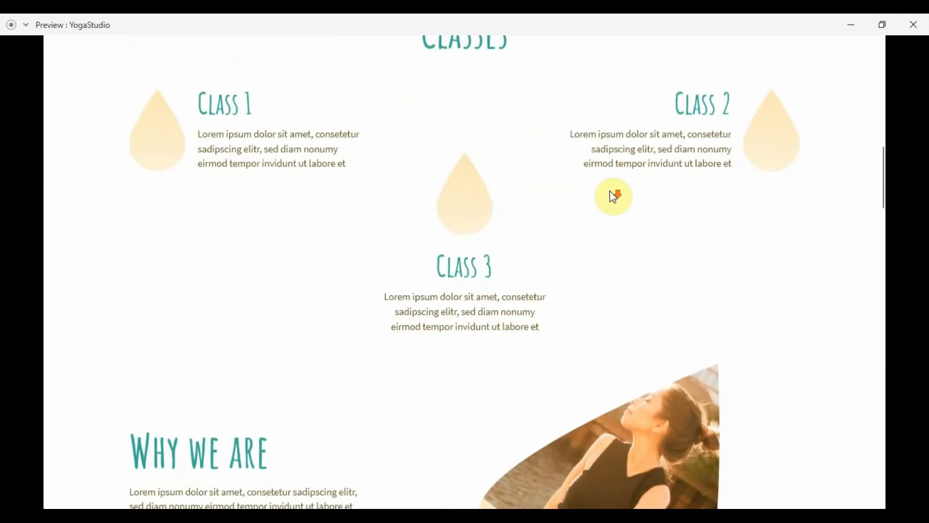
scroll(611, 193, "down", 8)
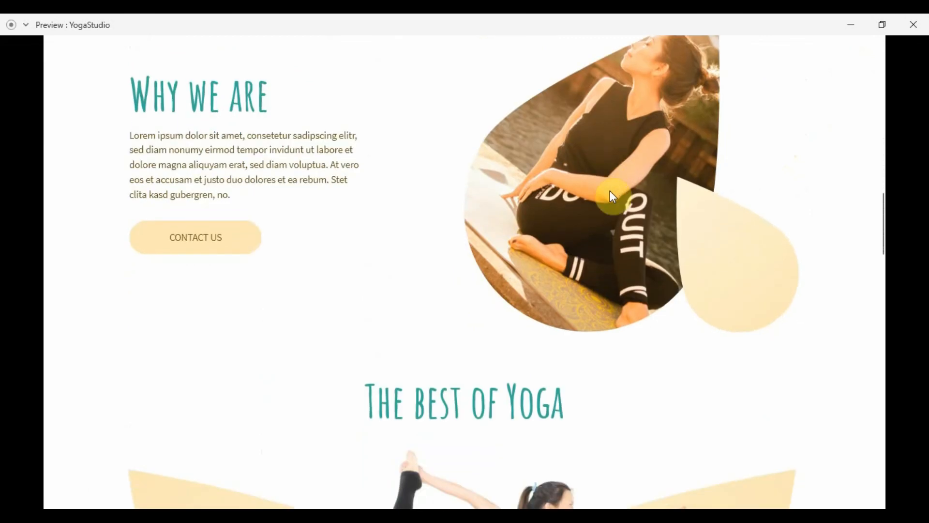
scroll(612, 193, "down", 8)
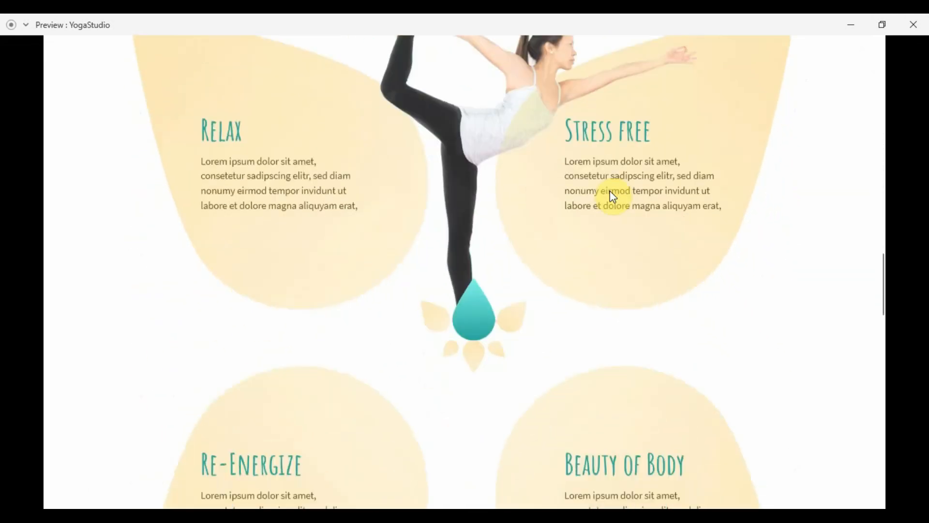
scroll(612, 193, "down", 8)
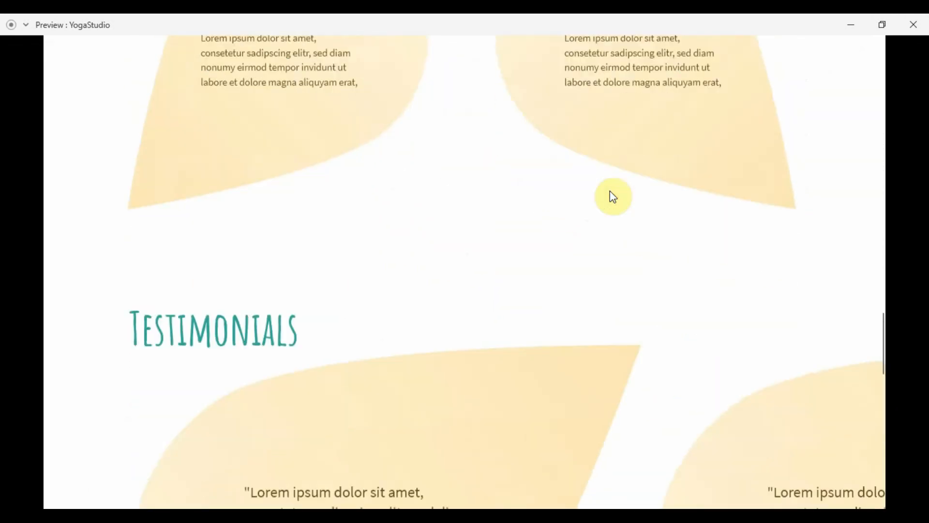
scroll(611, 194, "down", 8)
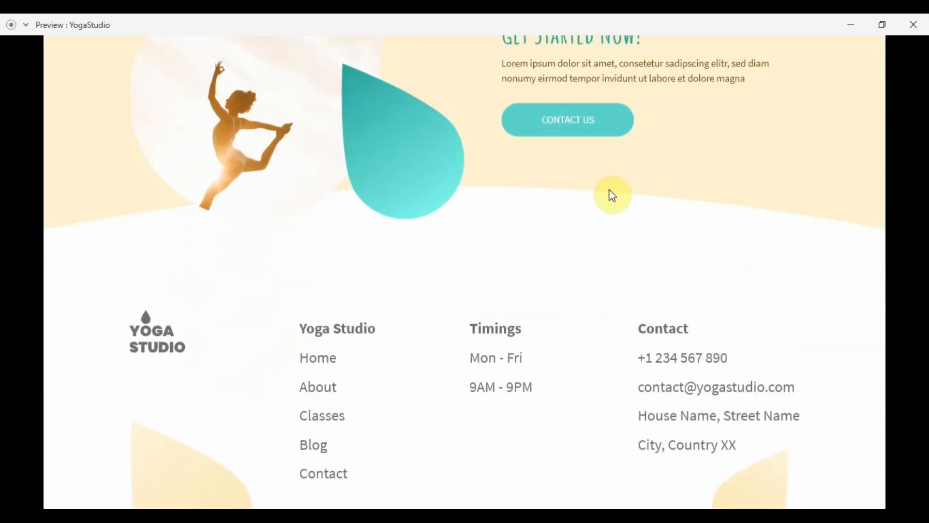
Close the preview and set the footer's links, timings and contact text to size 16
left_click(912, 27)
scroll(448, 373, "down", 10)
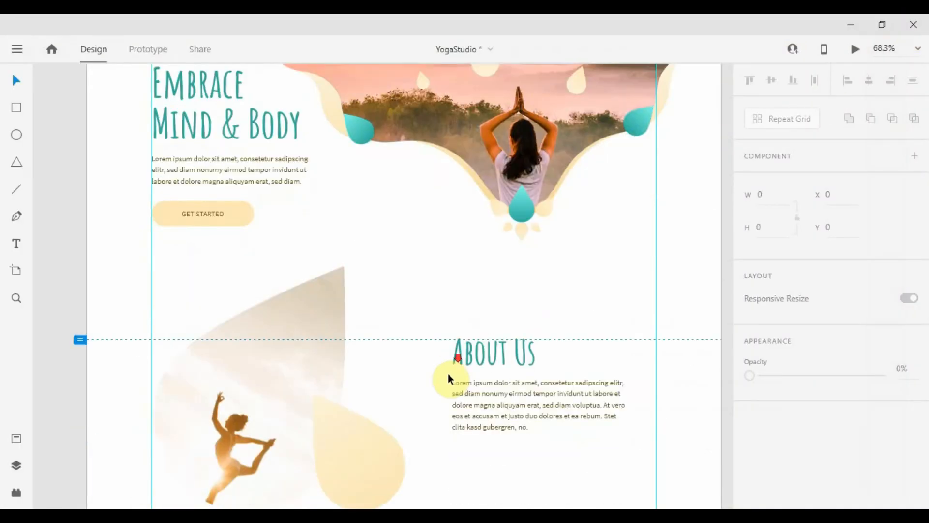
scroll(454, 357, "down", 15)
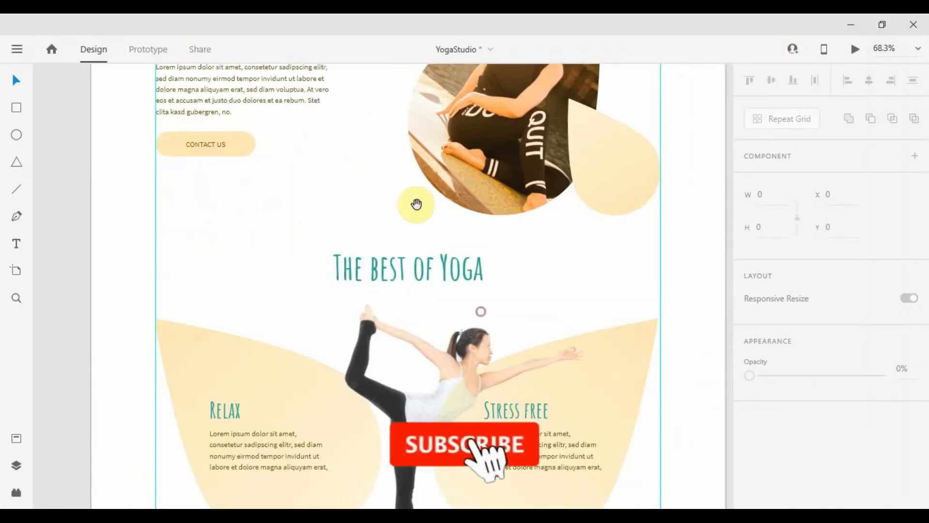
scroll(352, 287, "down", 15)
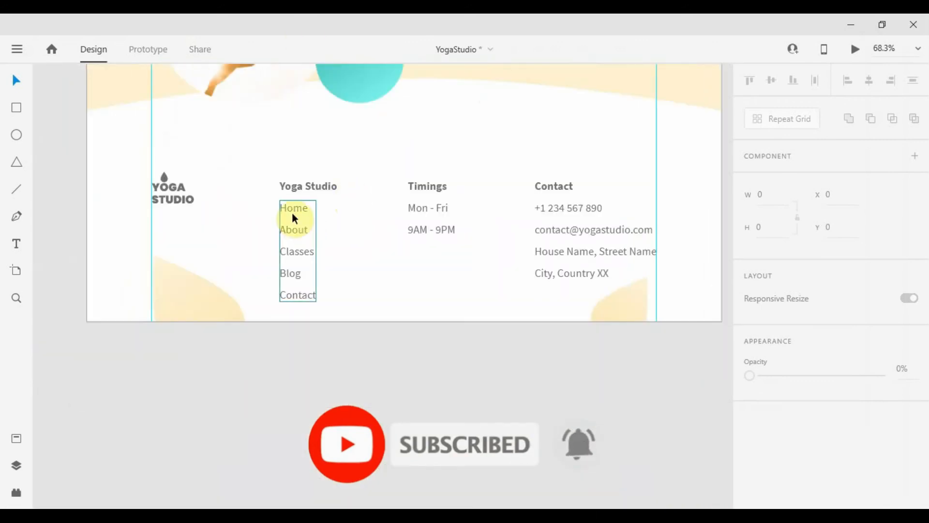
left_click(295, 219)
left_click(429, 218, "shift")
left_click(599, 228, "shift")
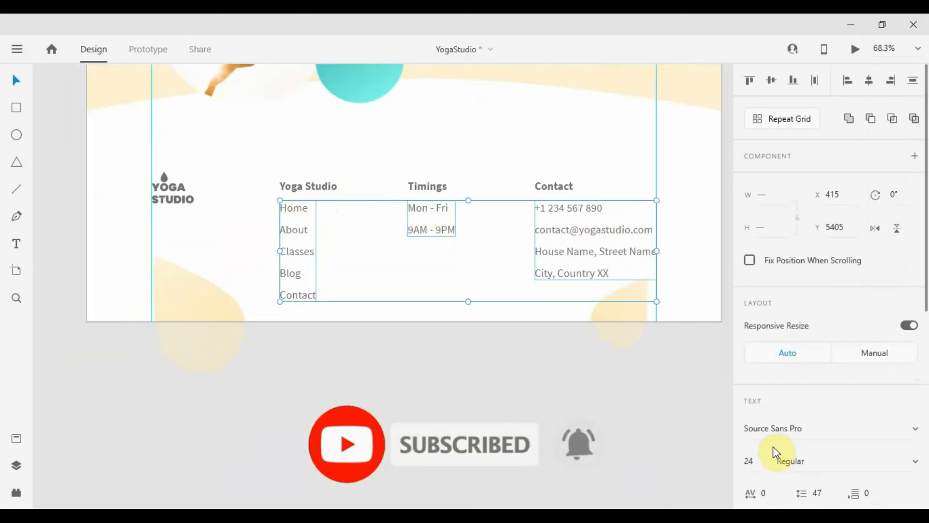
scroll(771, 448, "down", 4)
left_click(762, 259)
type("16")
key("Return")
Set the Yoga Studio, Timings and Contact footer headings to size 16
left_click(317, 187)
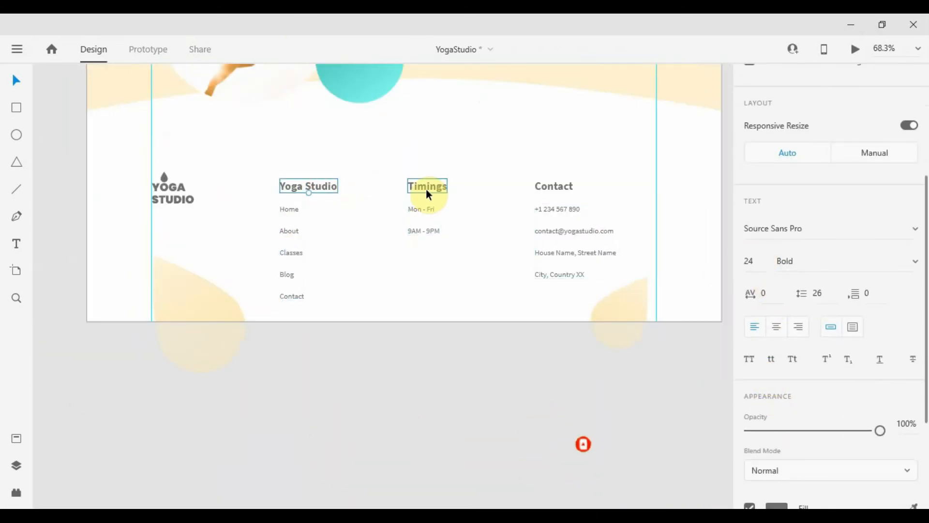
left_click(427, 189, "shift")
left_click(538, 186, "shift")
left_click(757, 264)
type("16")
key("Return")
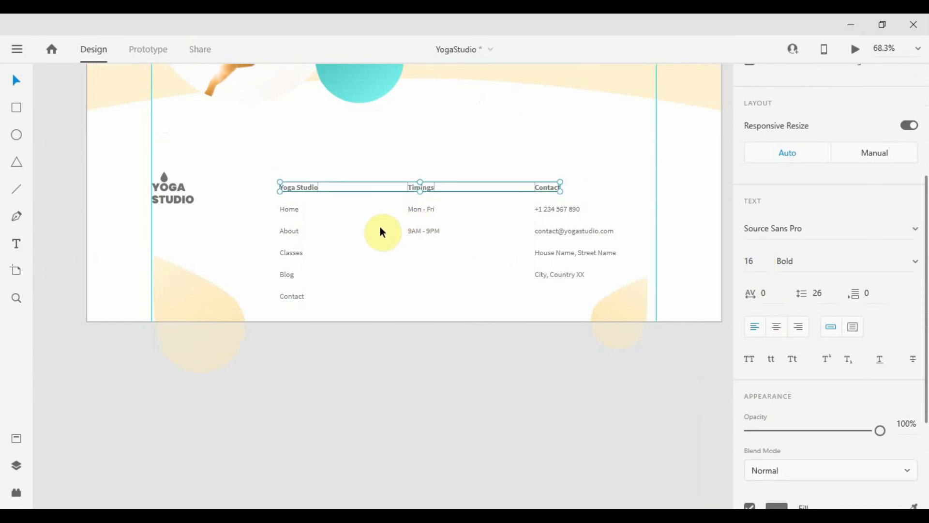
Loosen the line spacing of the three footer text columns to 32
left_click(295, 213)
left_click(423, 220, "shift")
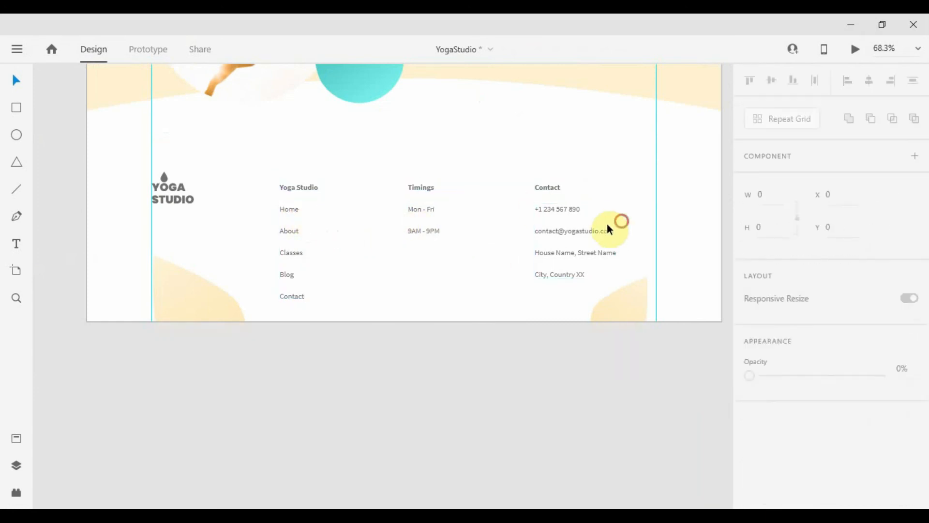
left_click(613, 223, "shift")
scroll(814, 367, "down", 4)
left_click_drag(825, 292, 824, 366)
scroll(361, 187, "up", 2)
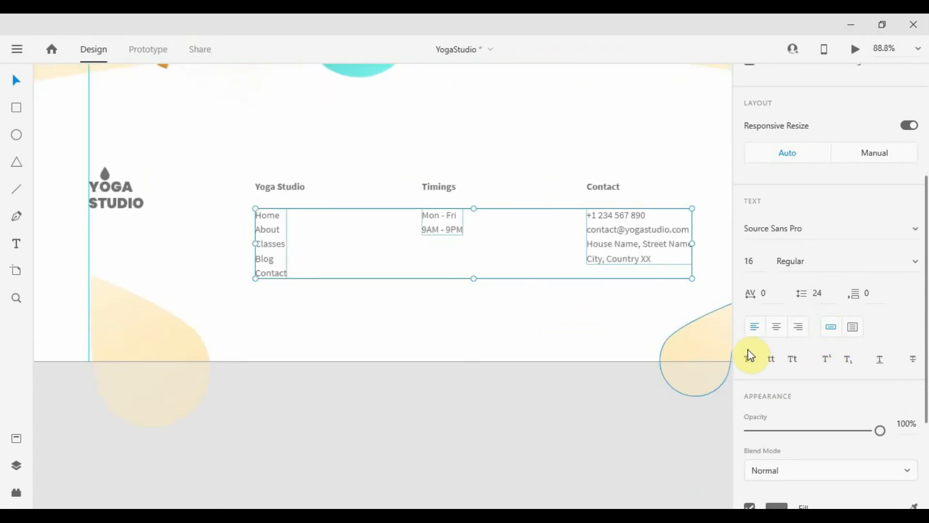
left_click_drag(822, 292, 826, 261)
Move the footer text group and both beige drops slightly upward
left_click_drag(497, 242, 460, 206)
left_click(406, 345)
scroll(404, 344, "down", 4)
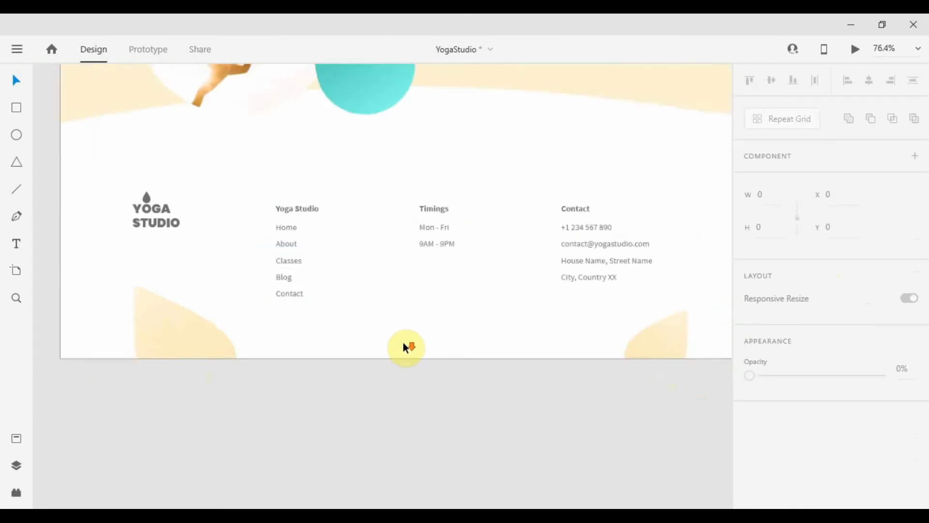
left_click(253, 338)
left_click(593, 339, "shift")
left_click_drag(592, 338, 592, 304)
left_click(433, 326)
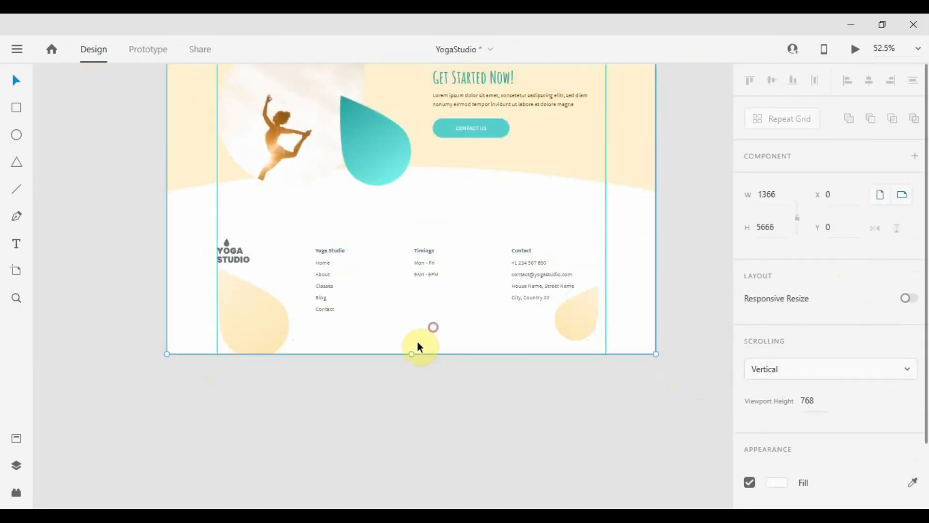
Trim the home artboard's bottom edge up to the footer, making it 5604 tall
left_click_drag(410, 353, 421, 332)
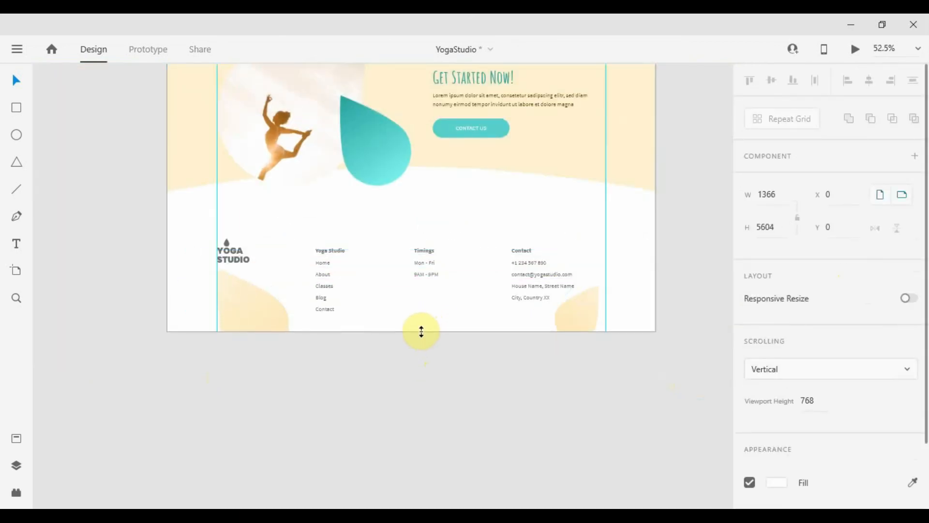
scroll(404, 300, "down", 5)
left_click(676, 224)
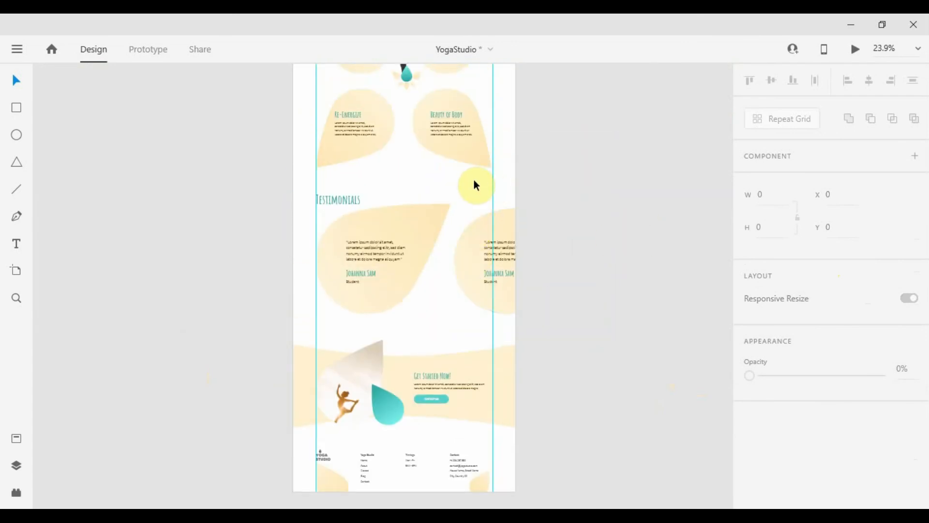
Return to the page header and preview the finished landing page in a maximized Preview window
left_click_drag(557, 167, 591, 501)
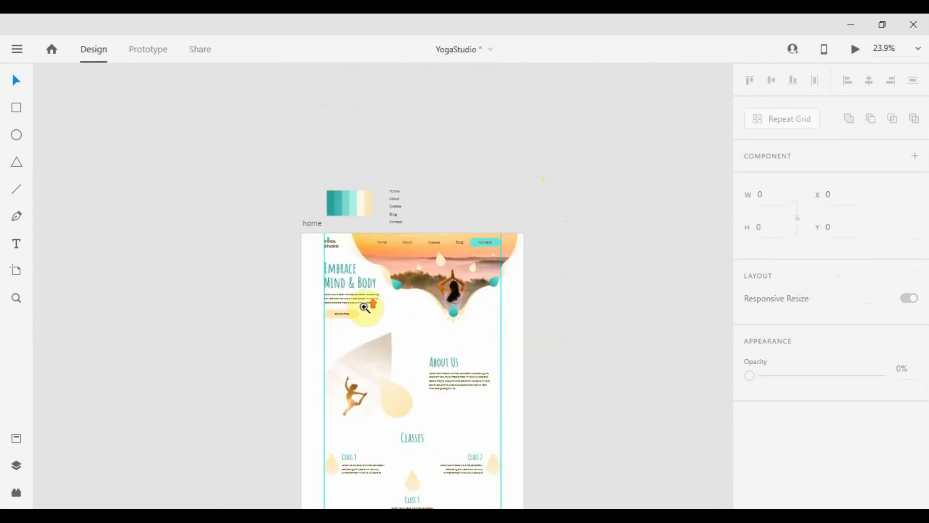
scroll(524, 304, "up", 5)
left_click_drag(524, 305, 409, 297)
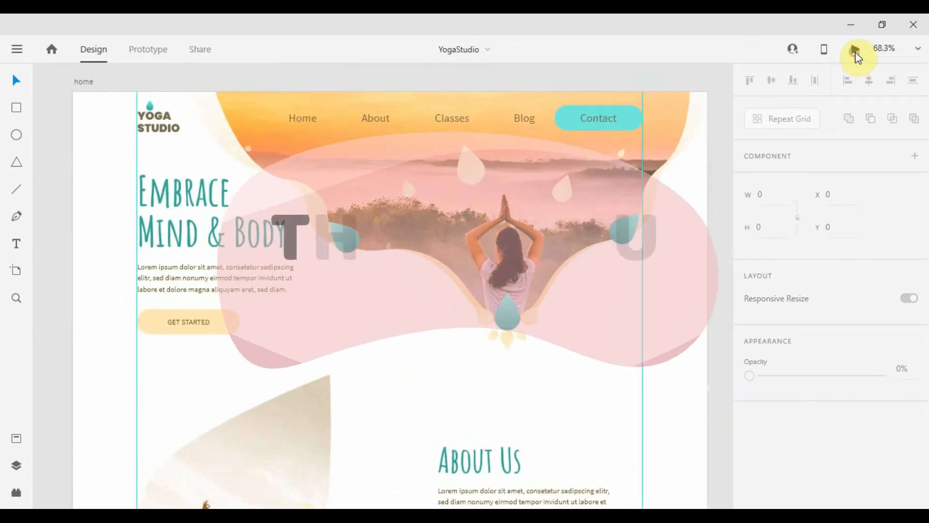
left_click(855, 52)
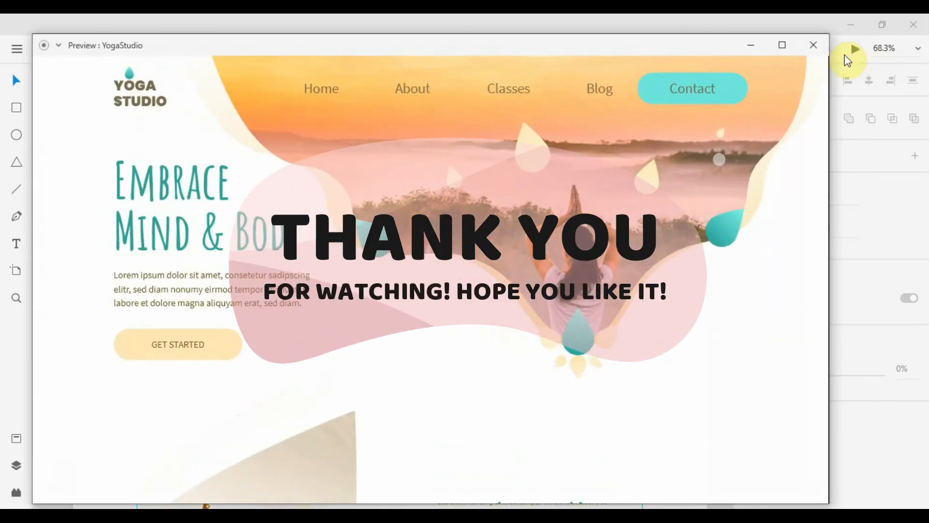
left_click(783, 45)
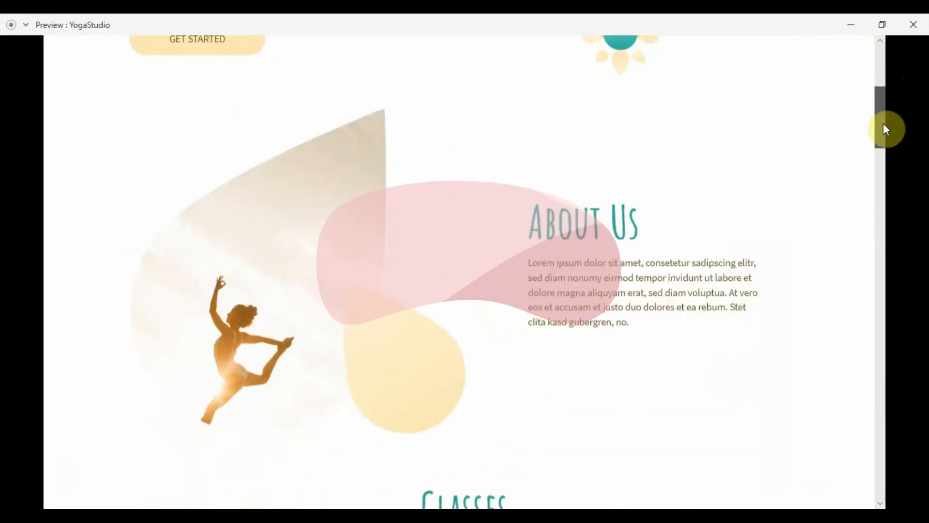